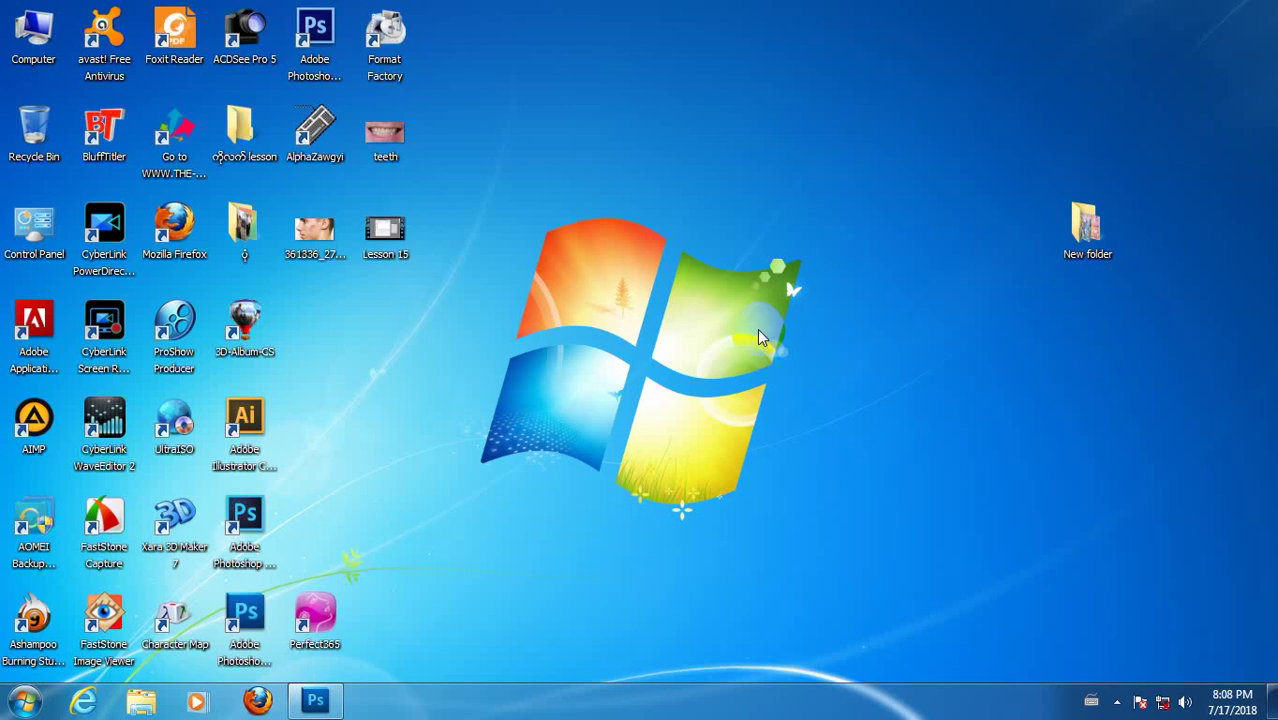
Refresh the Windows desktop several times from its right-click menu
right_click(648, 216)
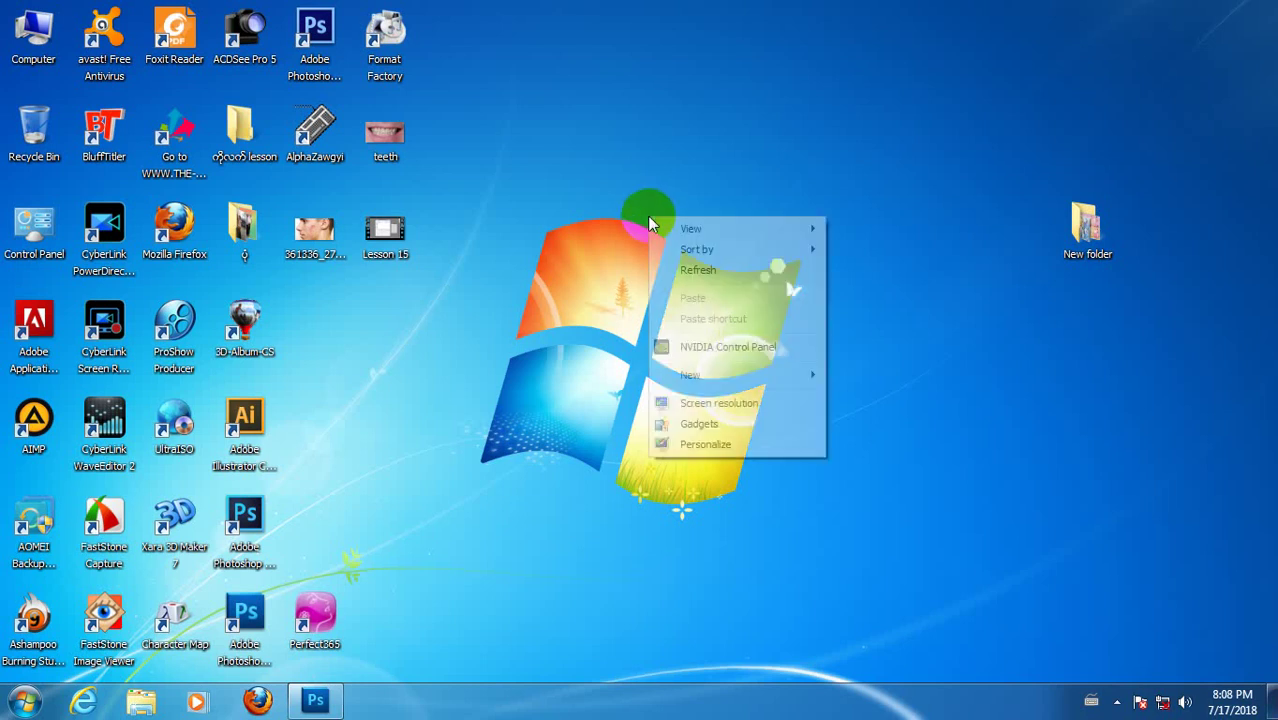
left_click(684, 270)
right_click(585, 208)
left_click(620, 260)
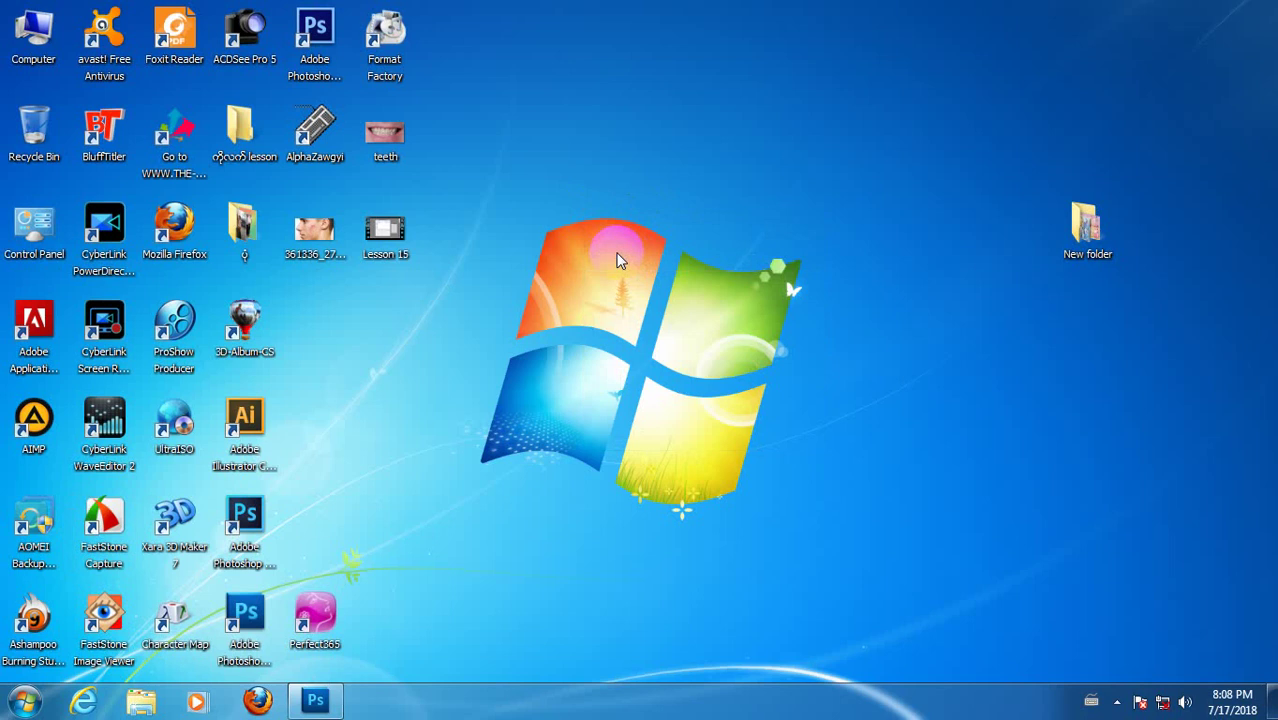
right_click(575, 200)
left_click(622, 248)
right_click(588, 178)
left_click(600, 215)
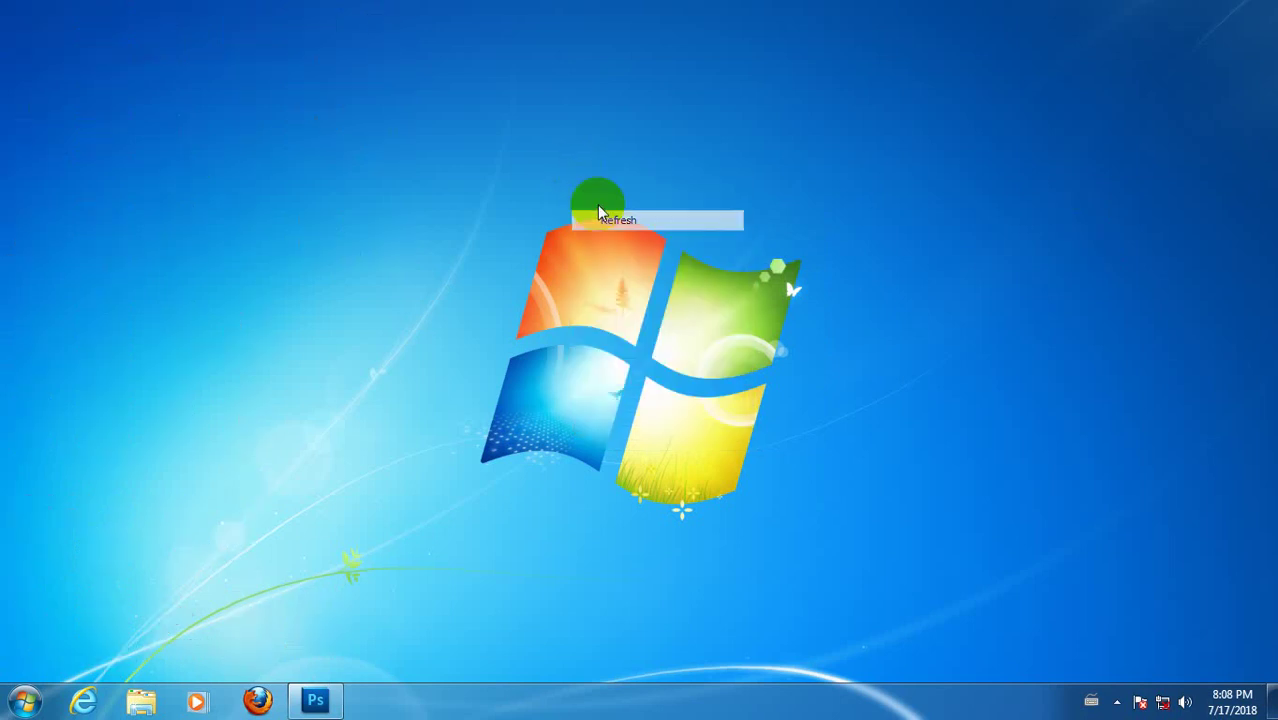
right_click(545, 163)
left_click(591, 206)
Preview the acne face photo in ACDSee Quick View, then close the viewer
double_click(320, 238)
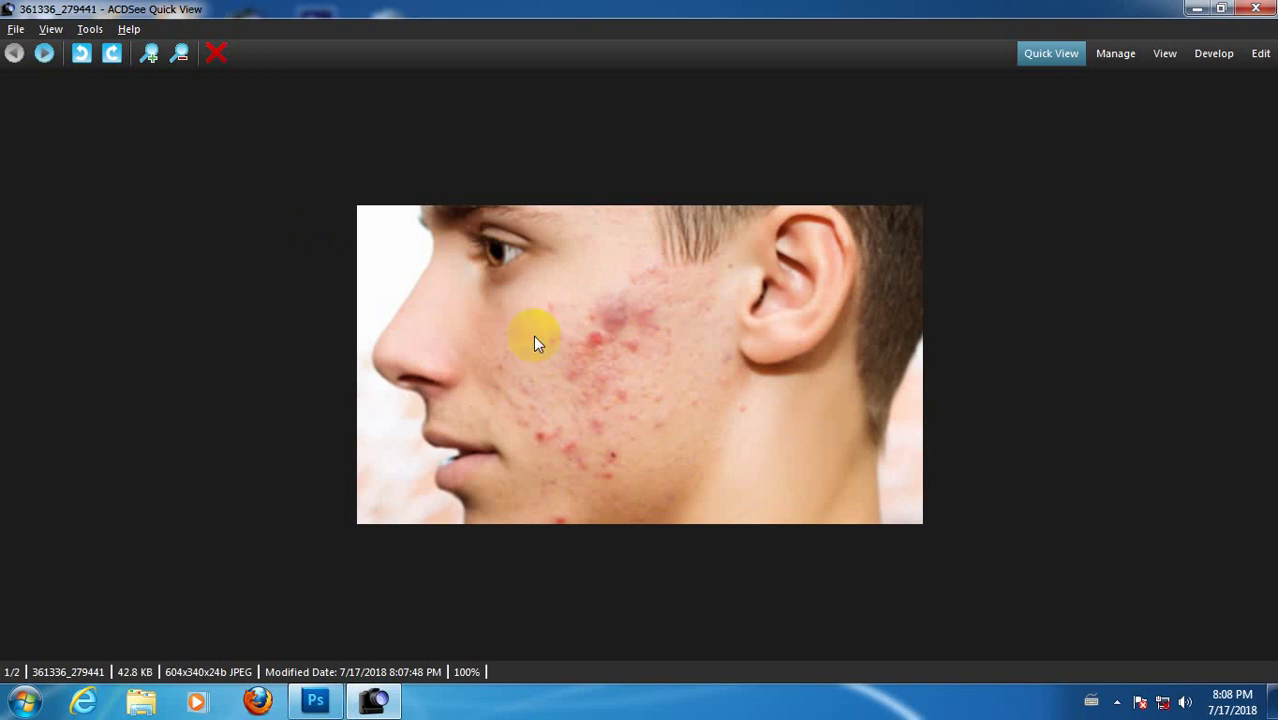
left_click(1255, 9)
right_click(514, 210)
left_click(521, 258)
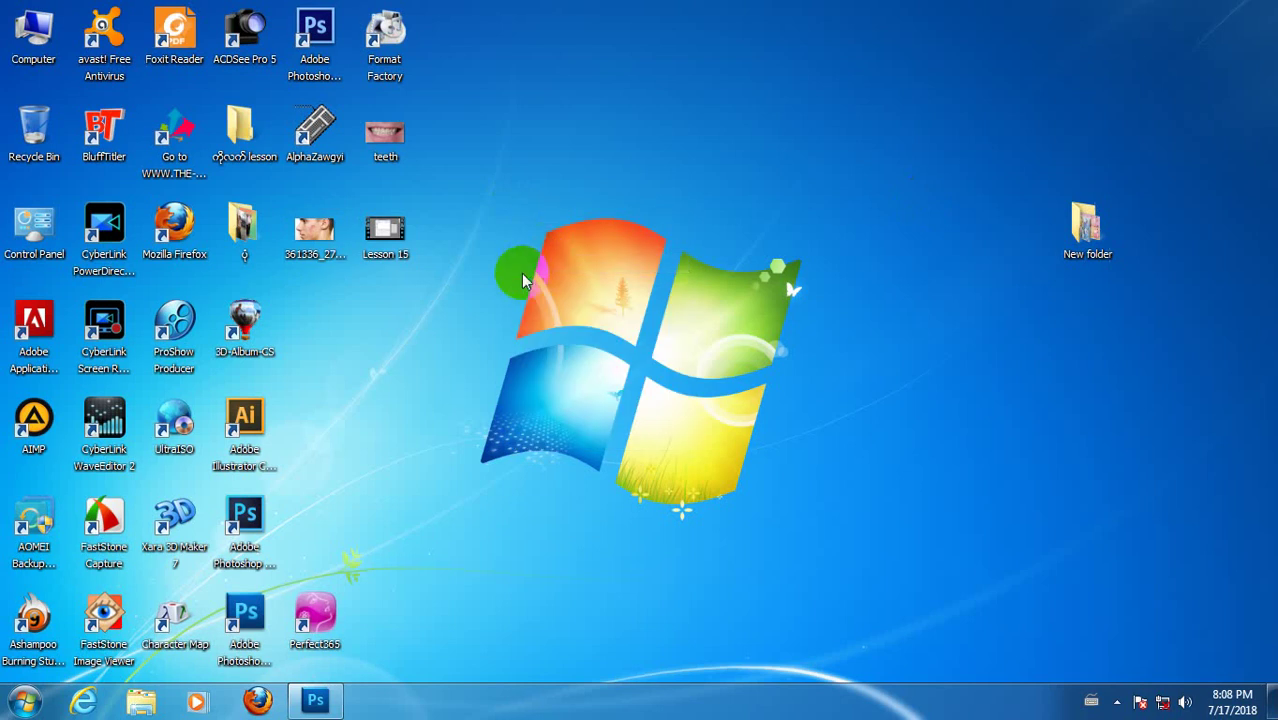
Refresh the desktop repeatedly from its right-click menu
right_click(488, 188)
left_click(491, 163)
right_click(492, 163)
right_click(515, 148)
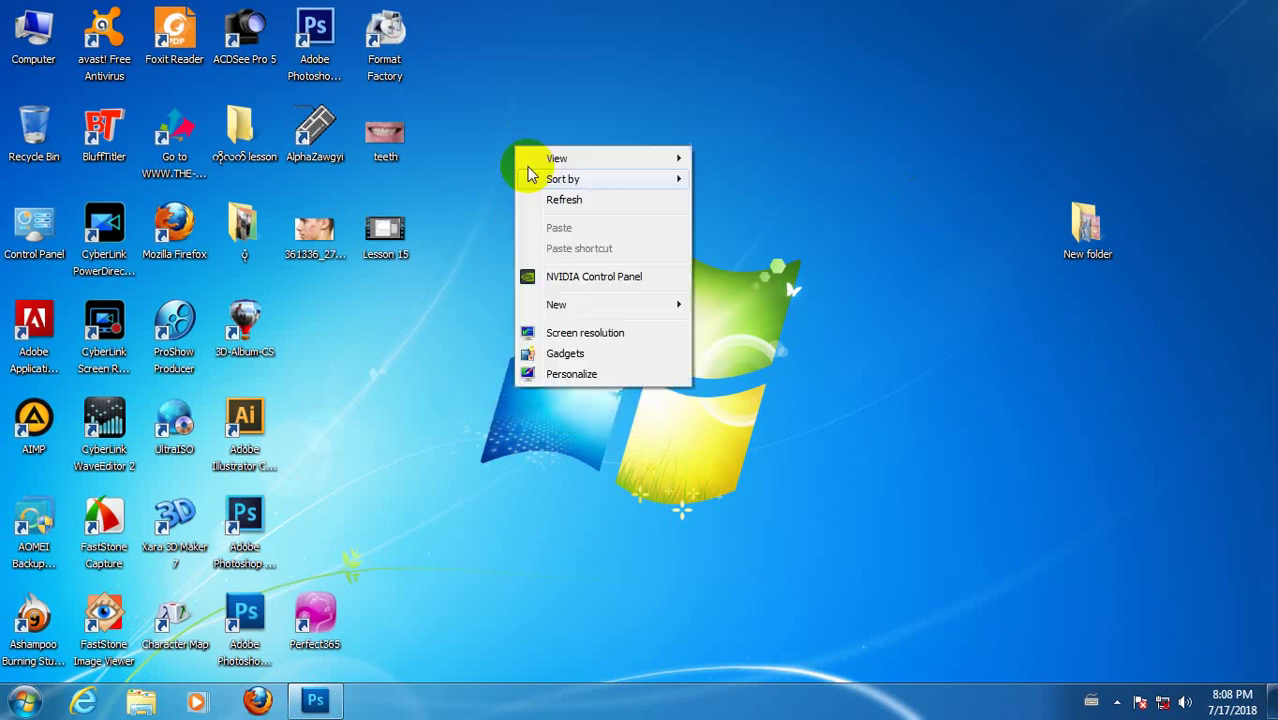
left_click(560, 199)
right_click(510, 146)
left_click(540, 200)
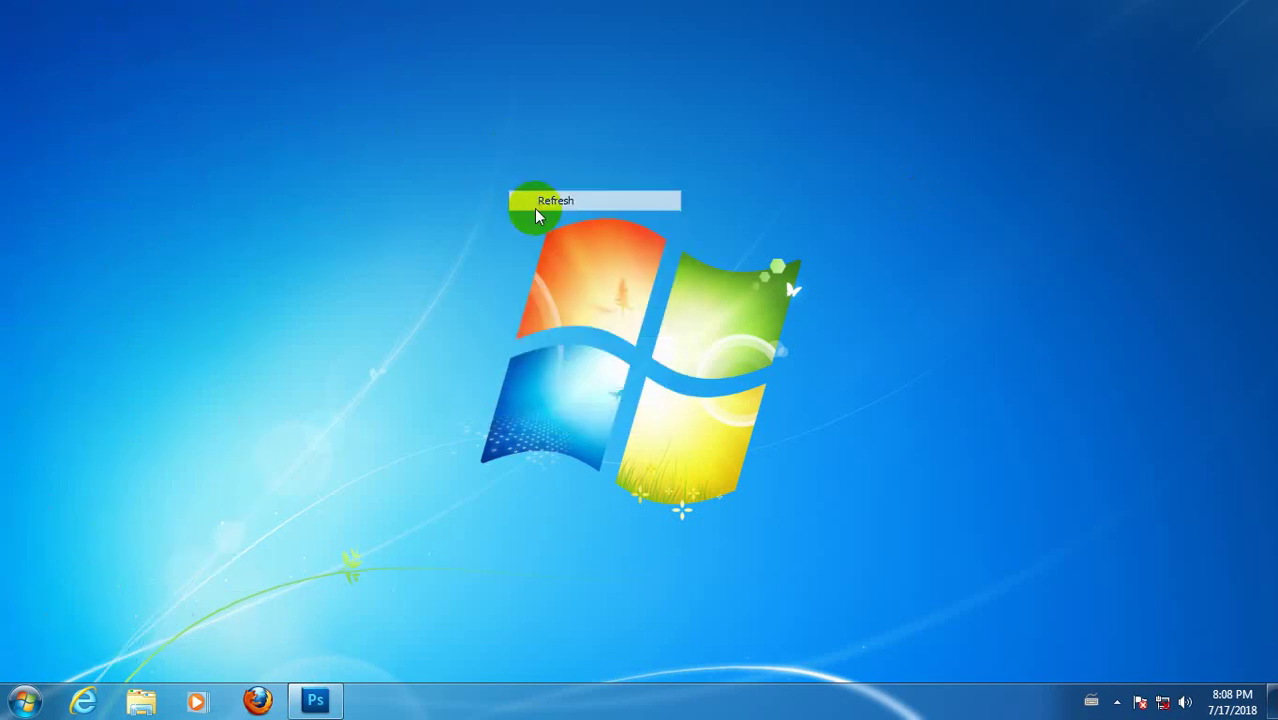
Bring Photoshop to the front and close the open 361336_279441.jpg document
right_click(490, 243)
left_click(528, 285)
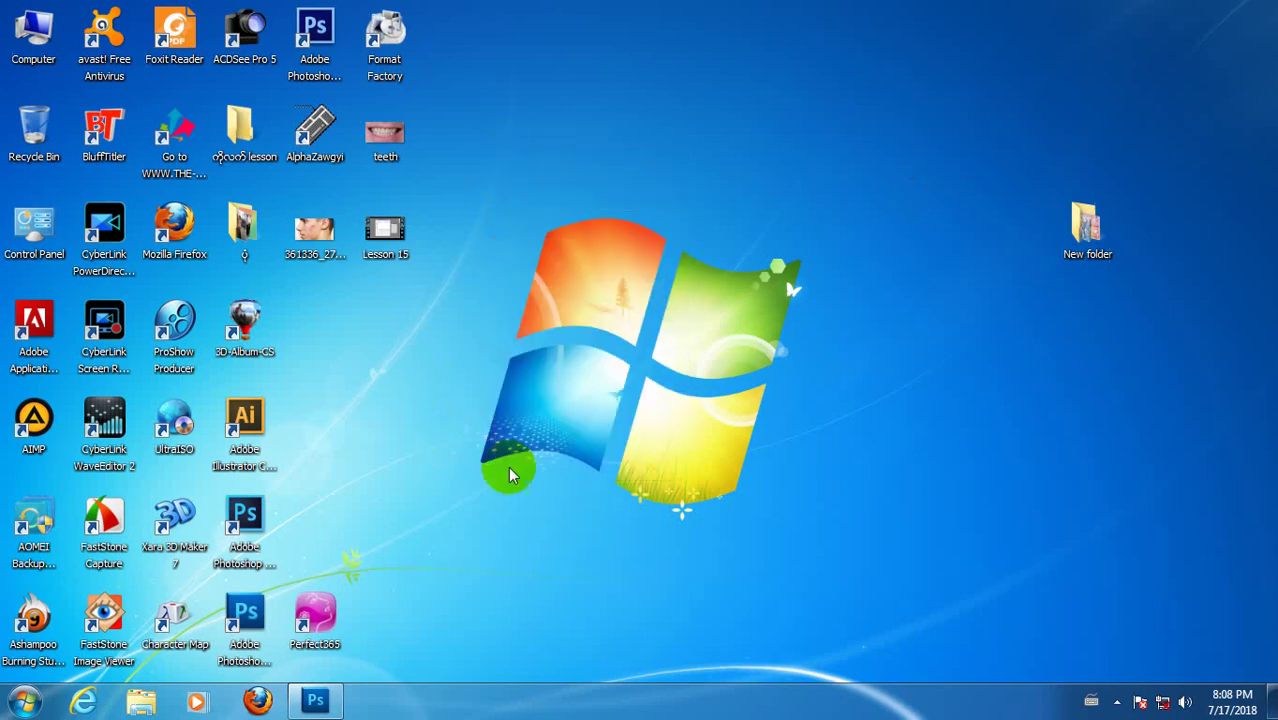
left_click(314, 702)
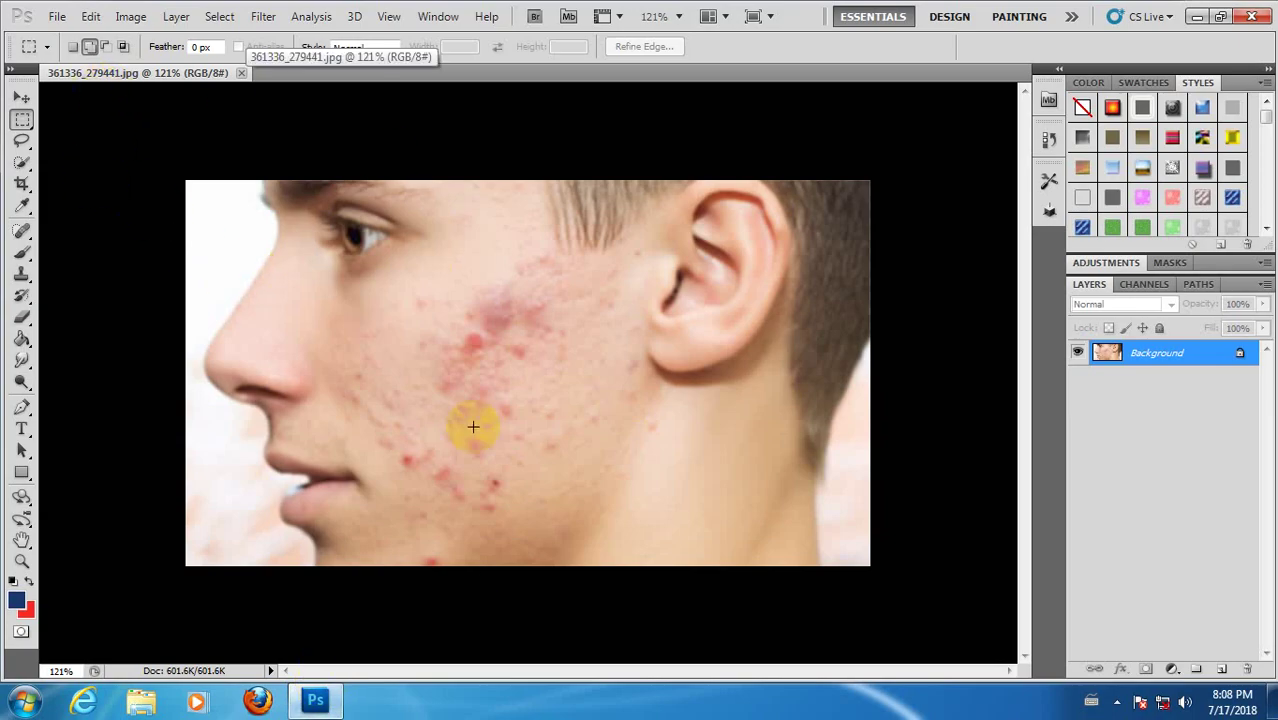
left_click(241, 73)
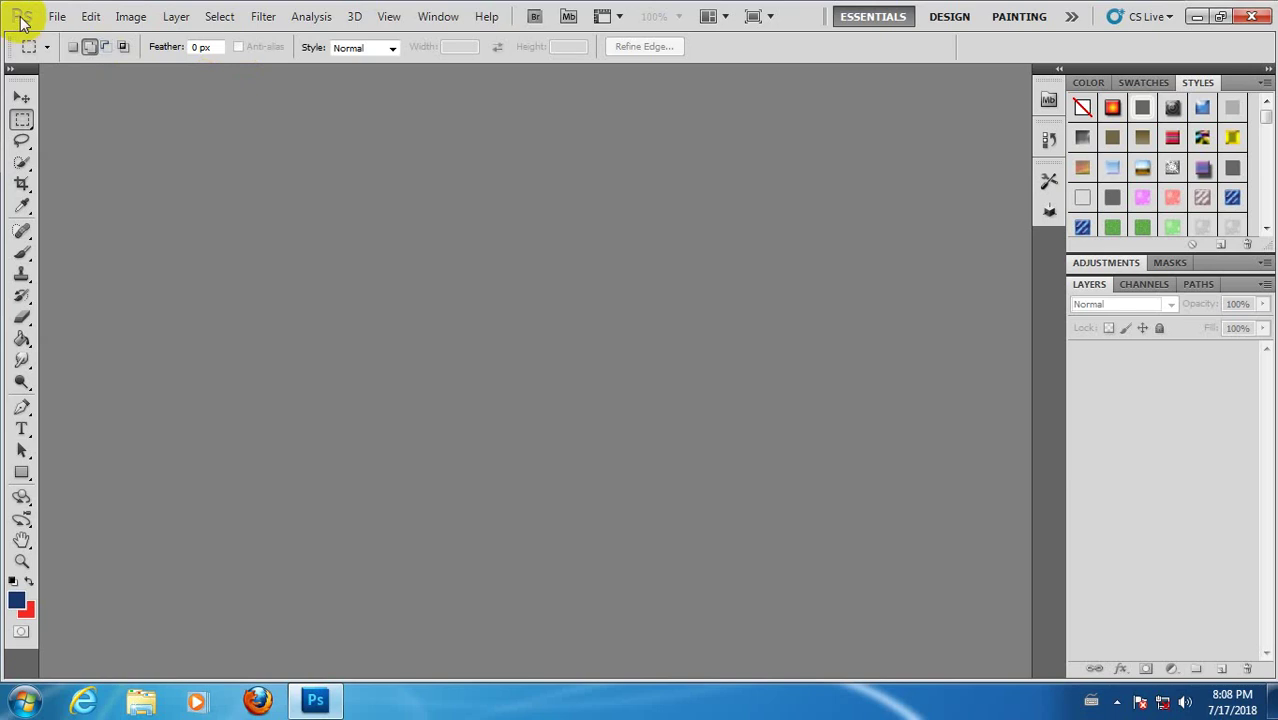
Open 361336_279441.jpg from the Desktop folder in Photoshop
left_click(57, 17)
left_click(79, 58)
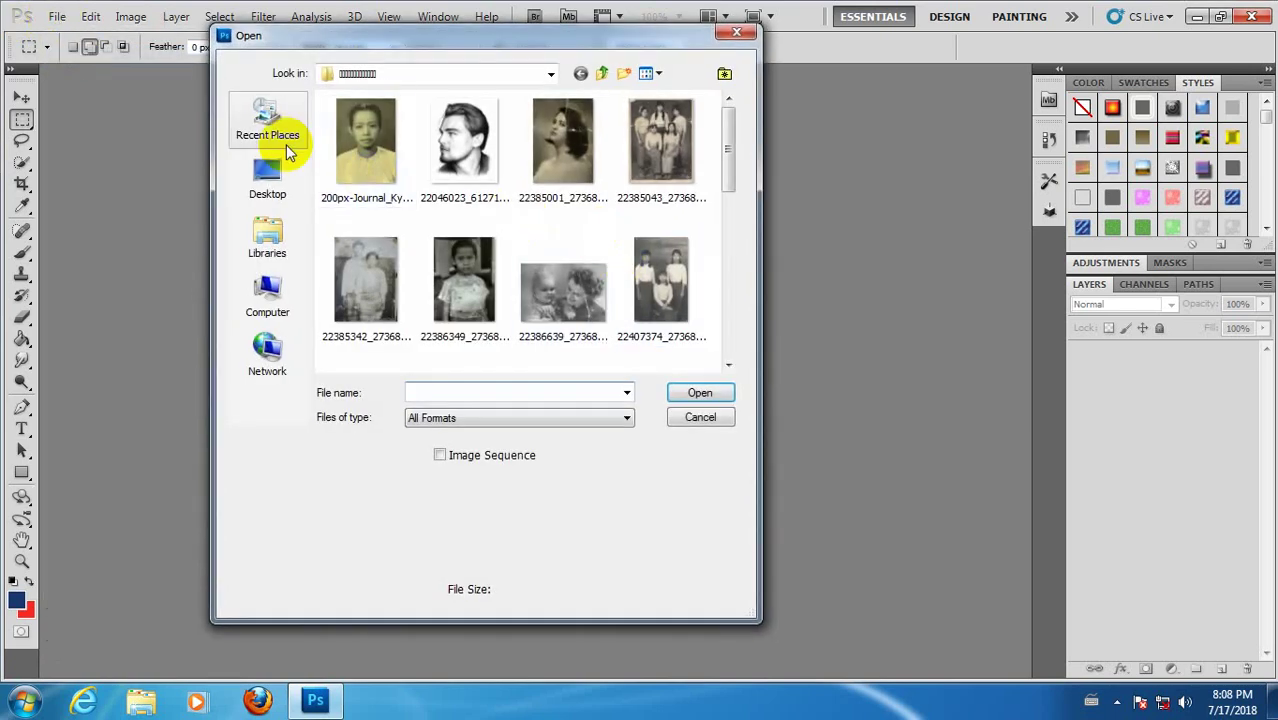
left_click(268, 178)
scroll(465, 271, "down", 1)
scroll(500, 271, "down", 3)
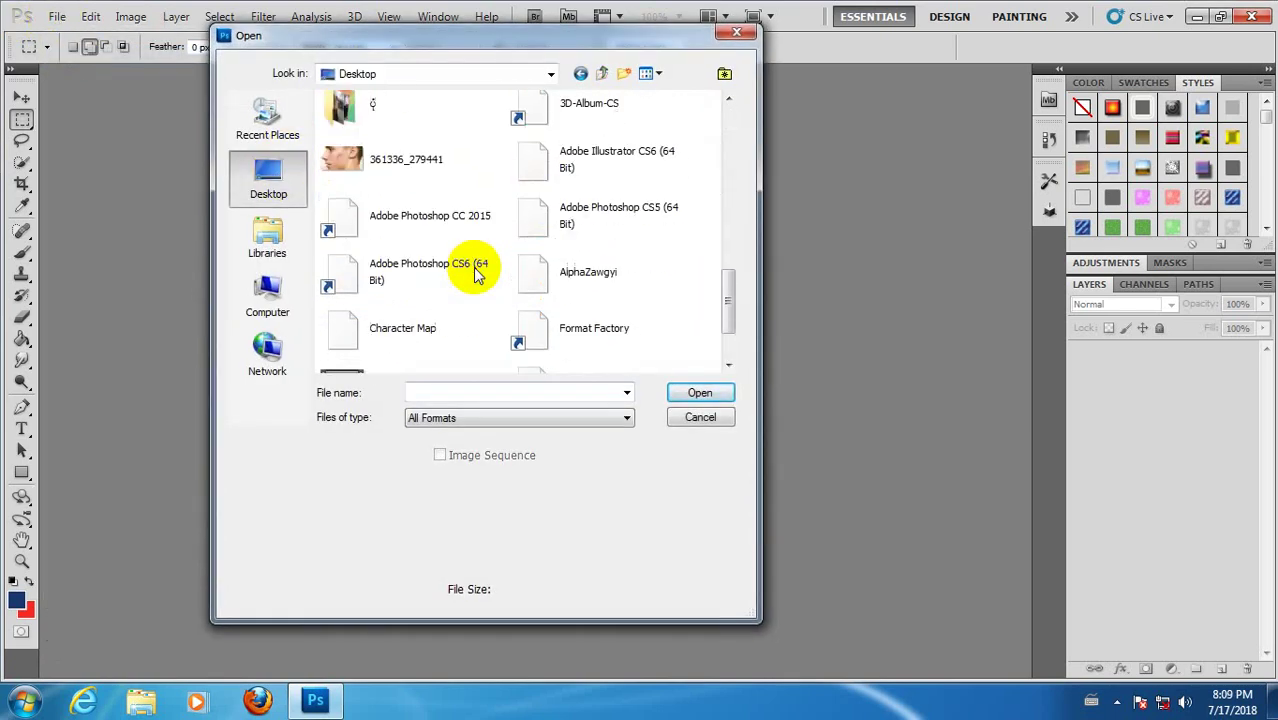
left_click(372, 165)
left_click(699, 393)
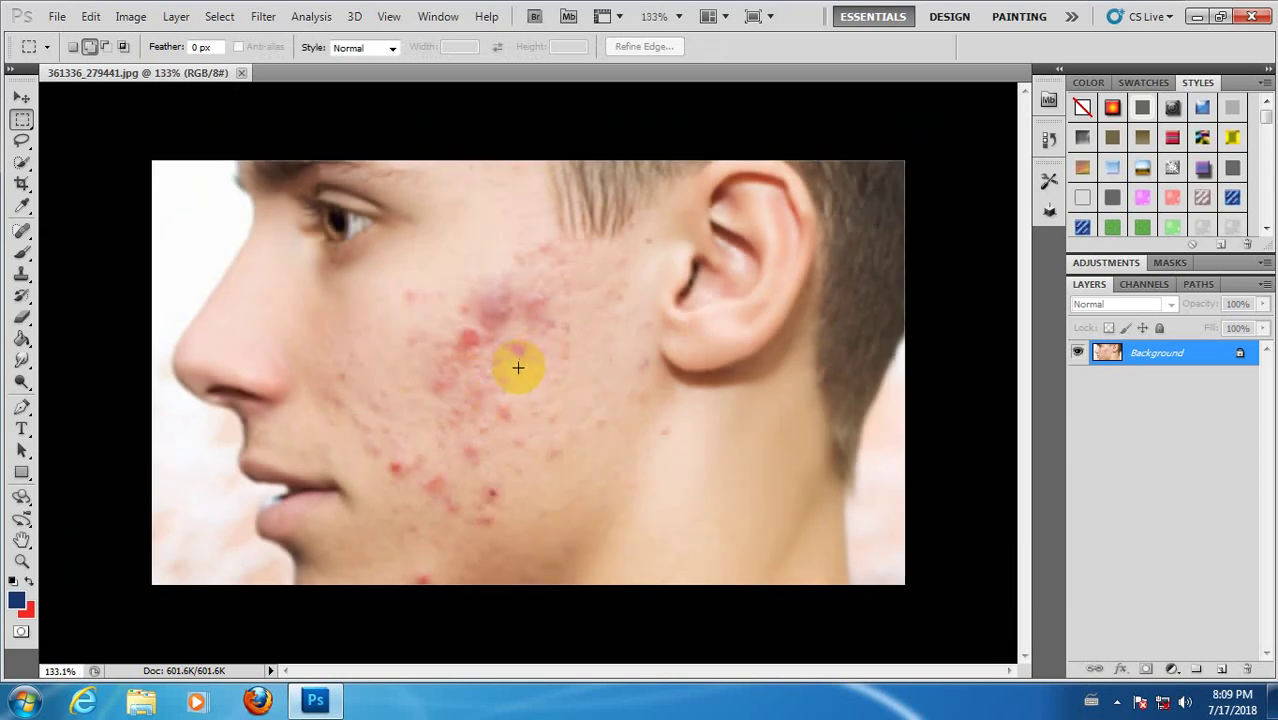
Preset the Crop tool to 12 in wide, 8 in high at 300 pixels/inch
left_click(22, 184)
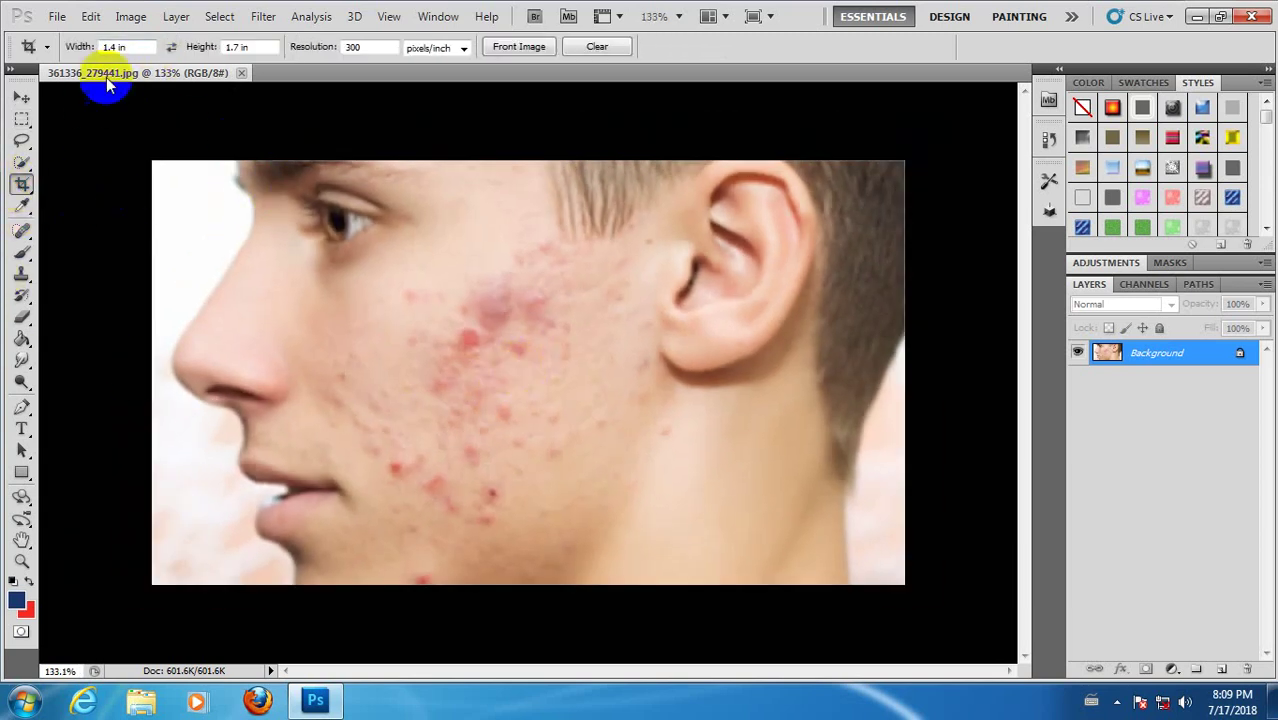
left_click(145, 47)
type("12")
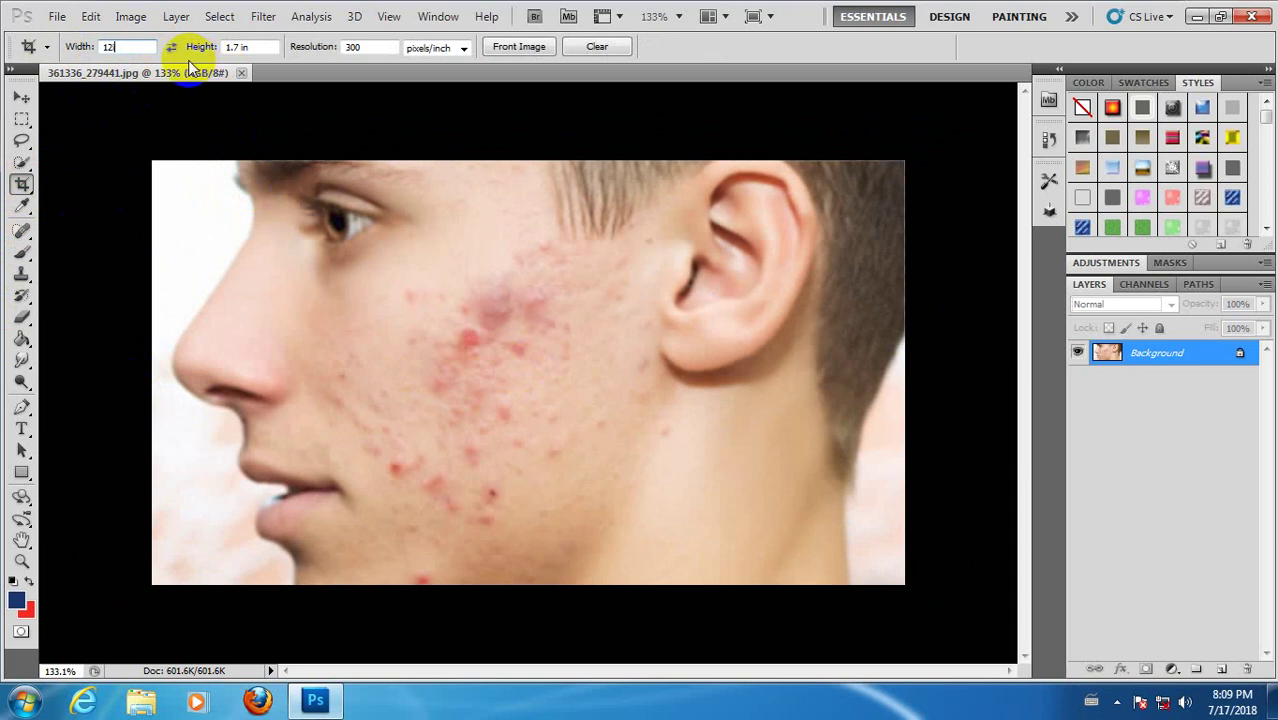
left_click(240, 47)
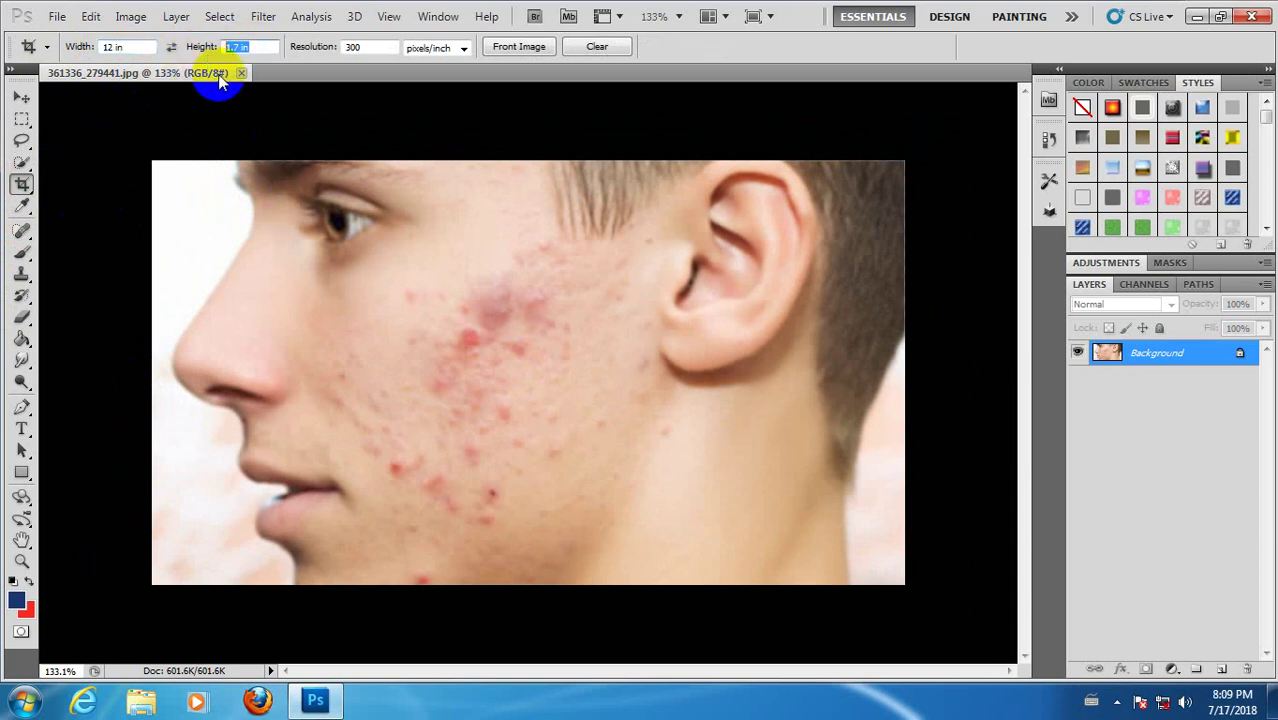
type("8")
key("Return")
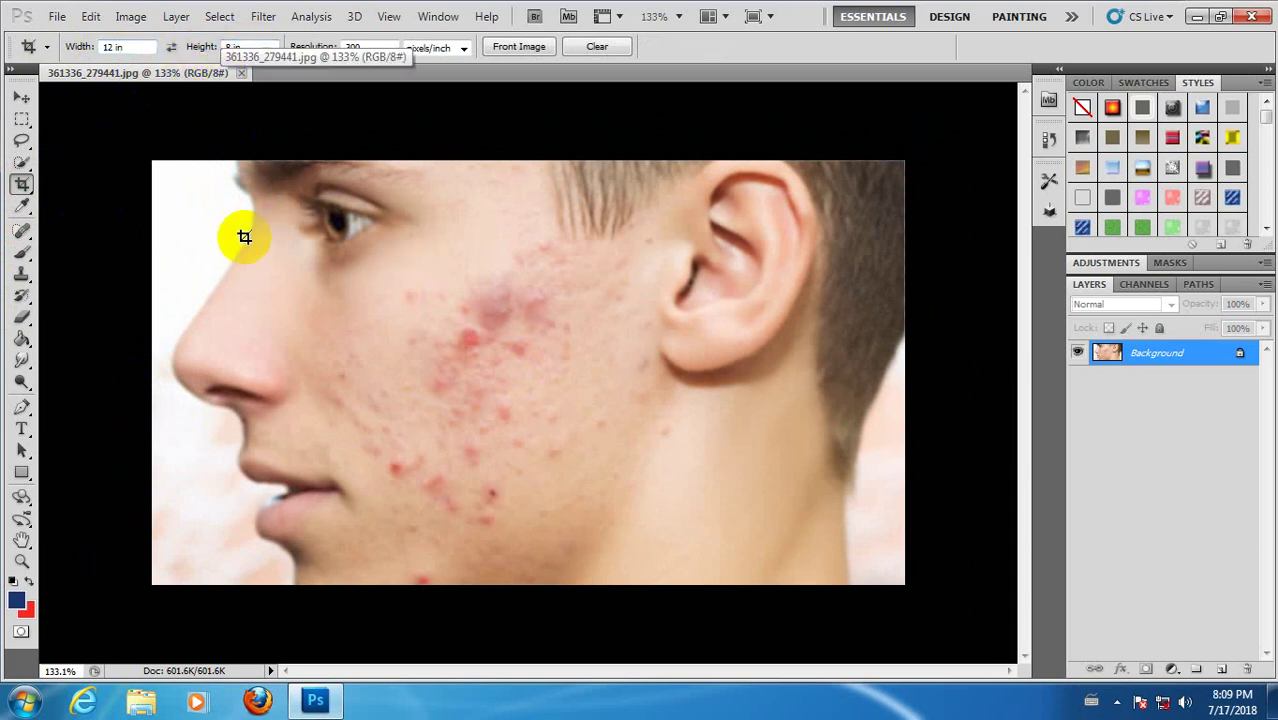
Try a 12 × 8 in crop on the photo, then undo it
left_click_drag(152, 161, 1078, 622)
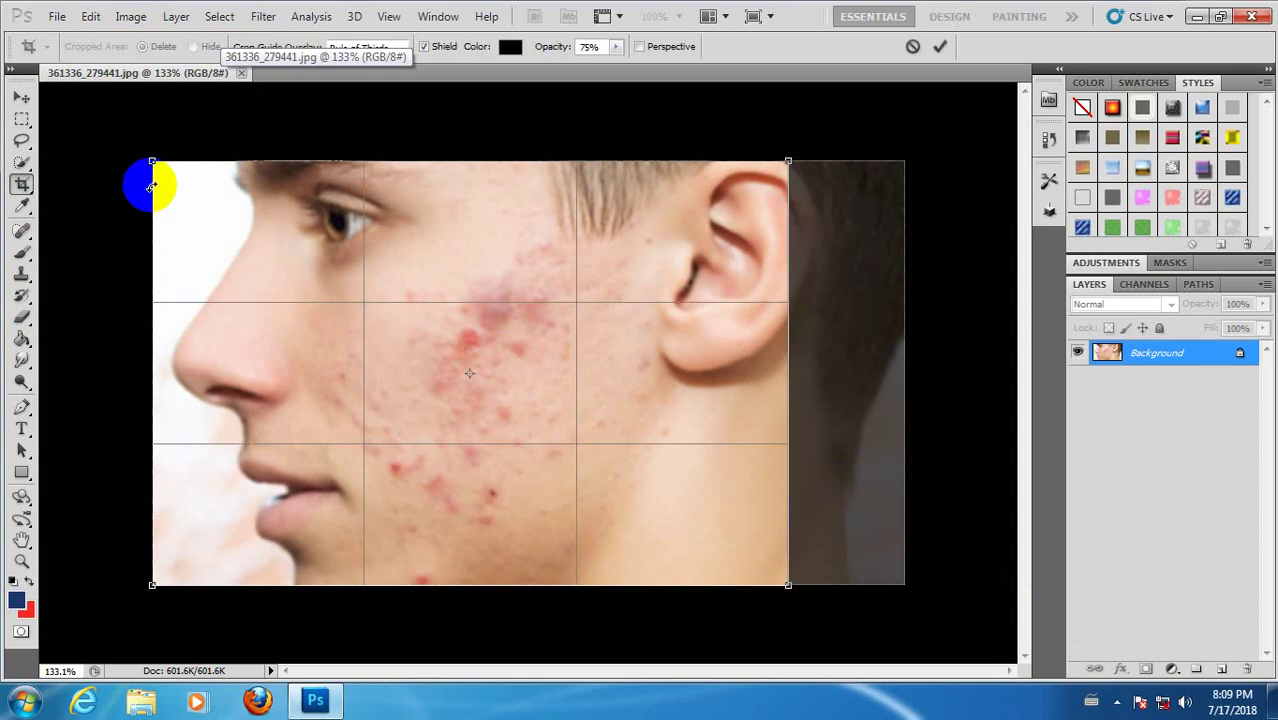
key("Return")
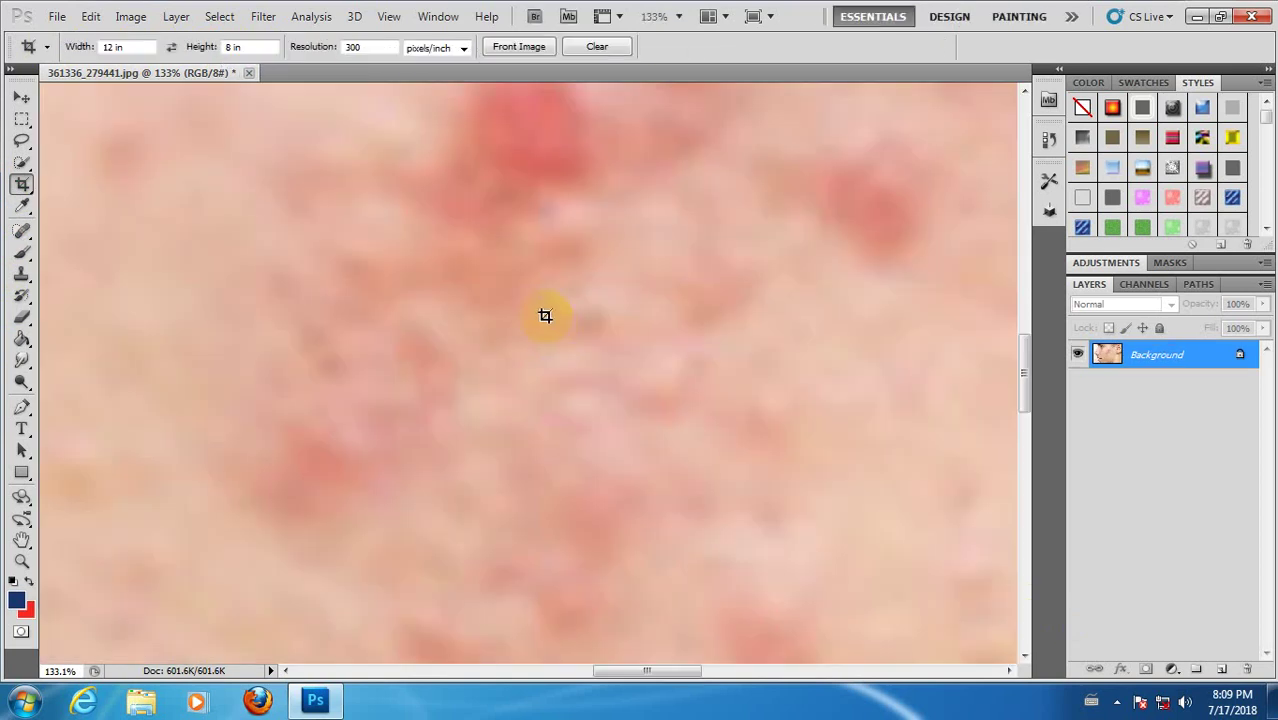
key("ctrl+0")
scroll(544, 316, "down", 2)
scroll(544, 316, "up", 4)
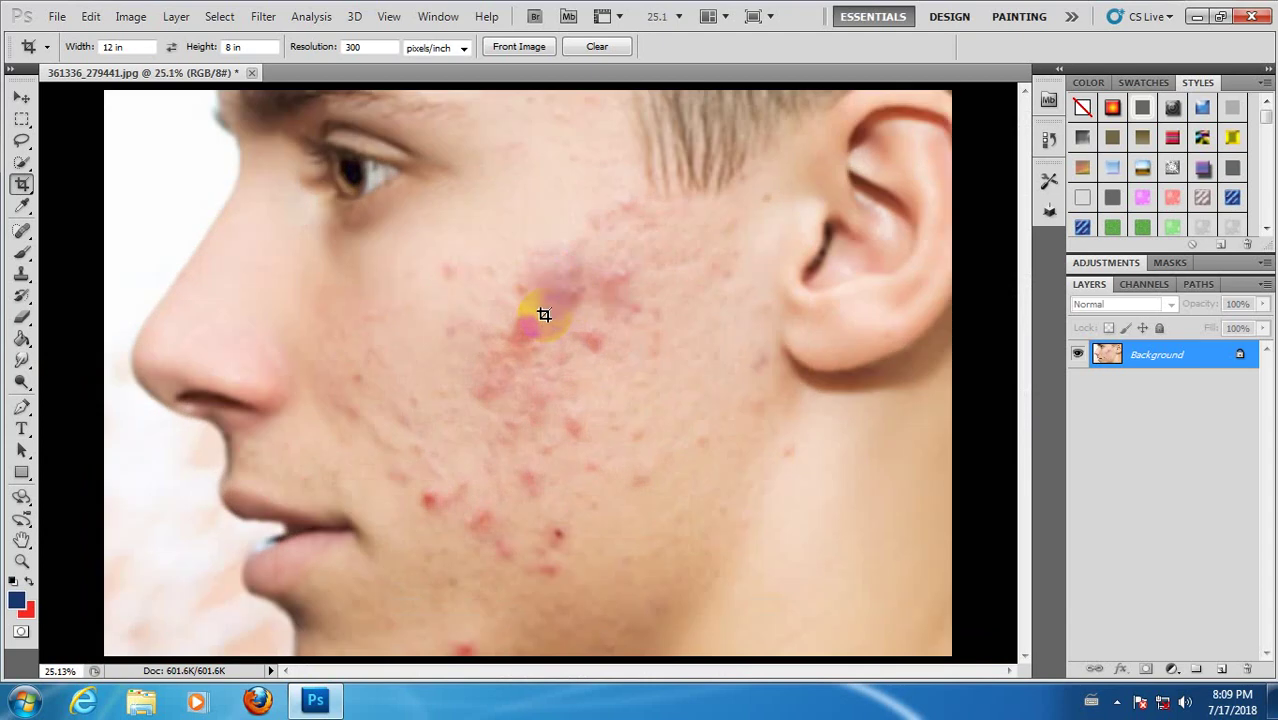
key("ctrl+z")
scroll(544, 318, "up", 5)
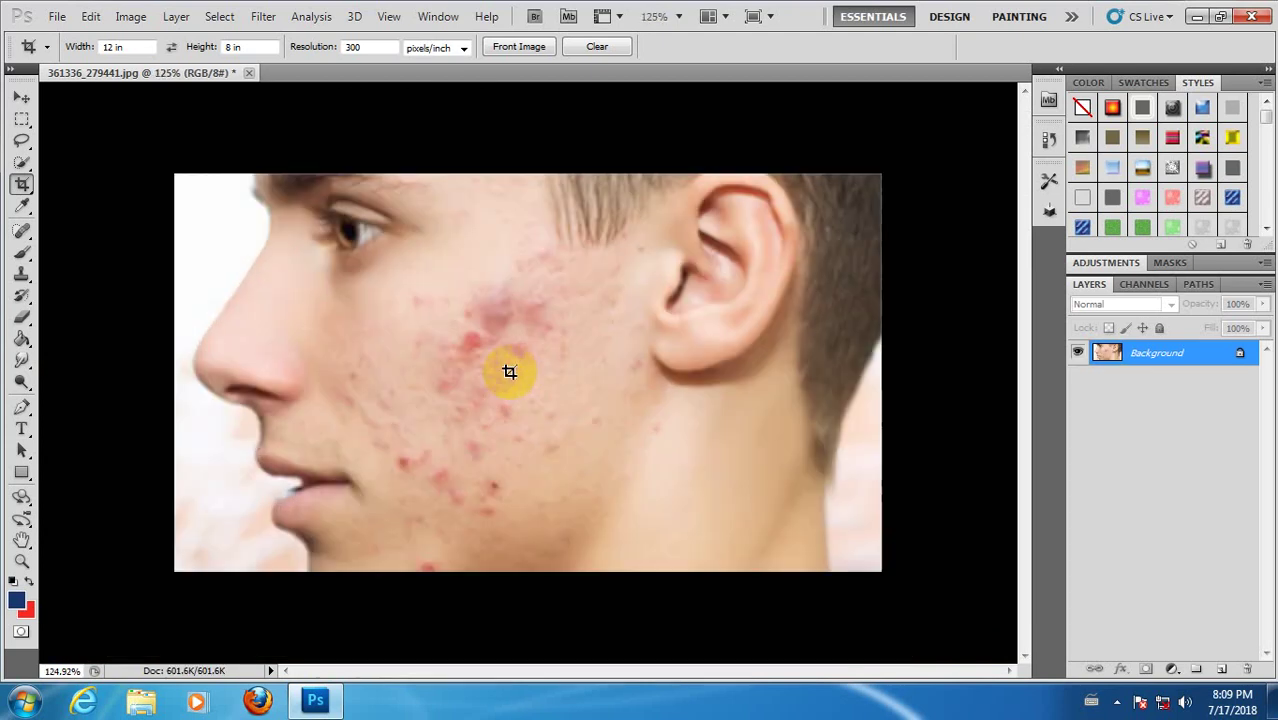
left_click(130, 16)
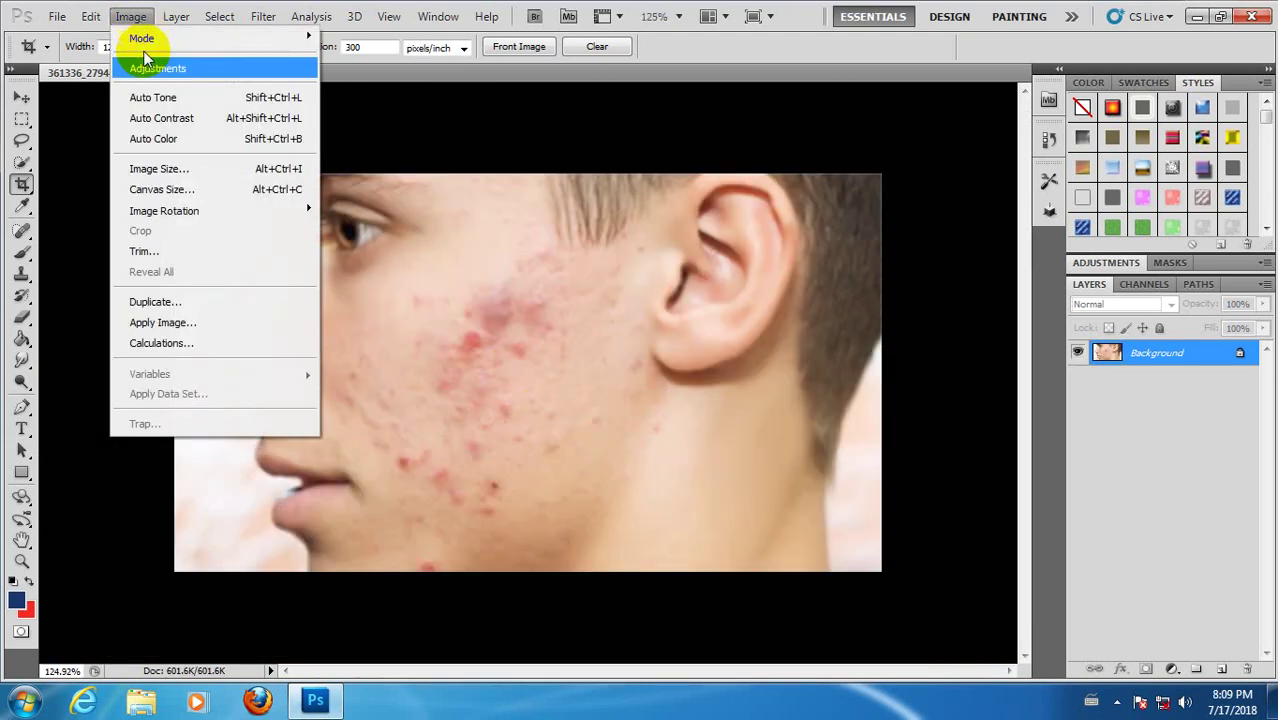
Resample the photo to 300 pixels/inch in Image Size, with document units in inches
left_click(182, 177)
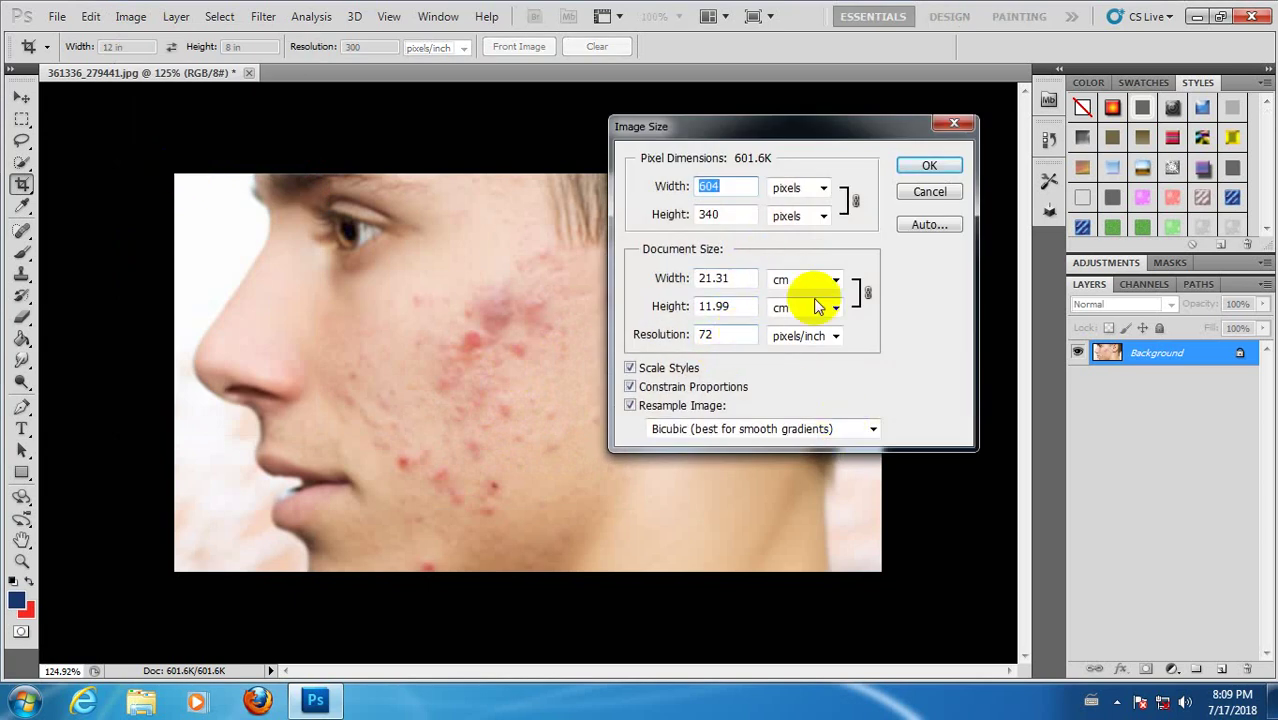
left_click(813, 280)
left_click(805, 316)
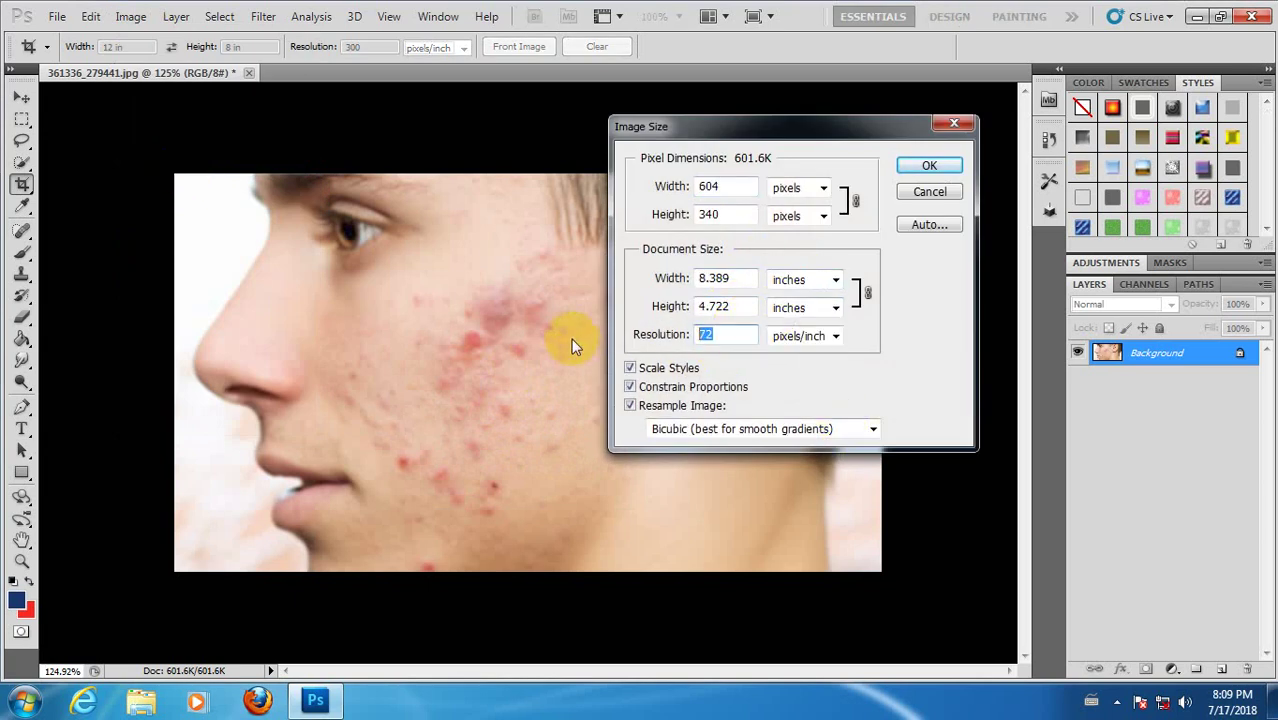
type("30")
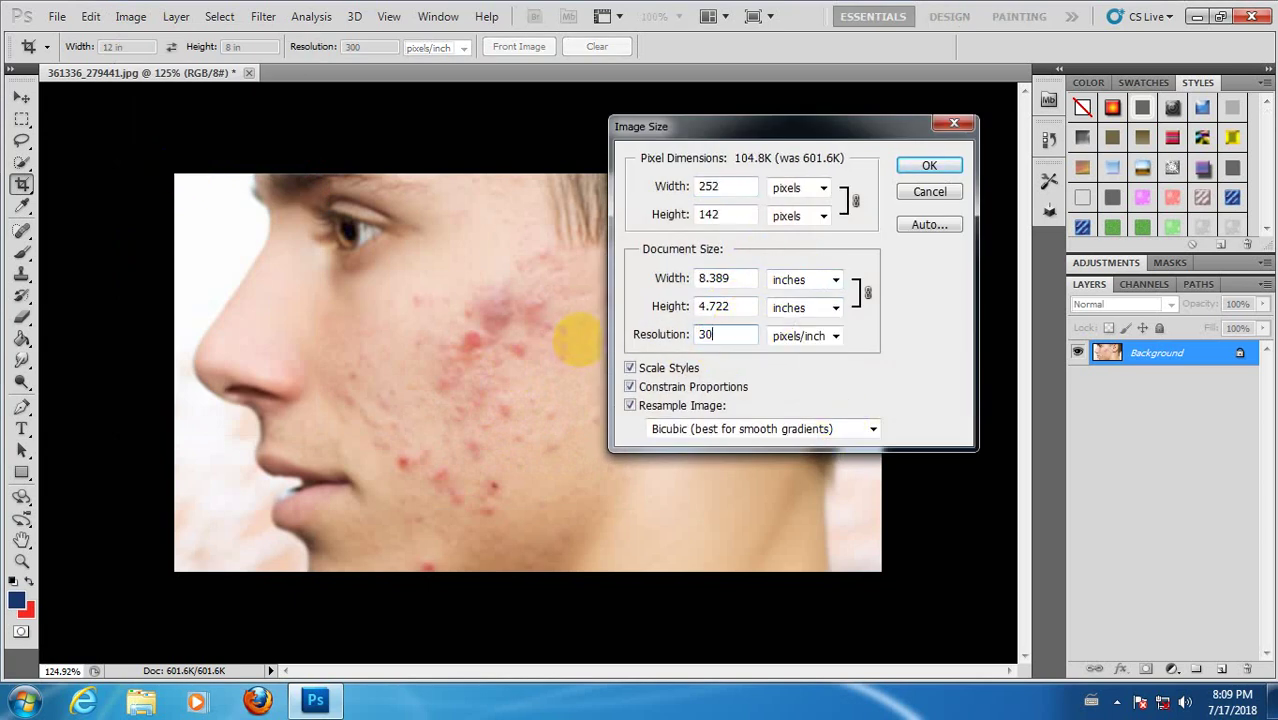
type("0")
left_click(922, 166)
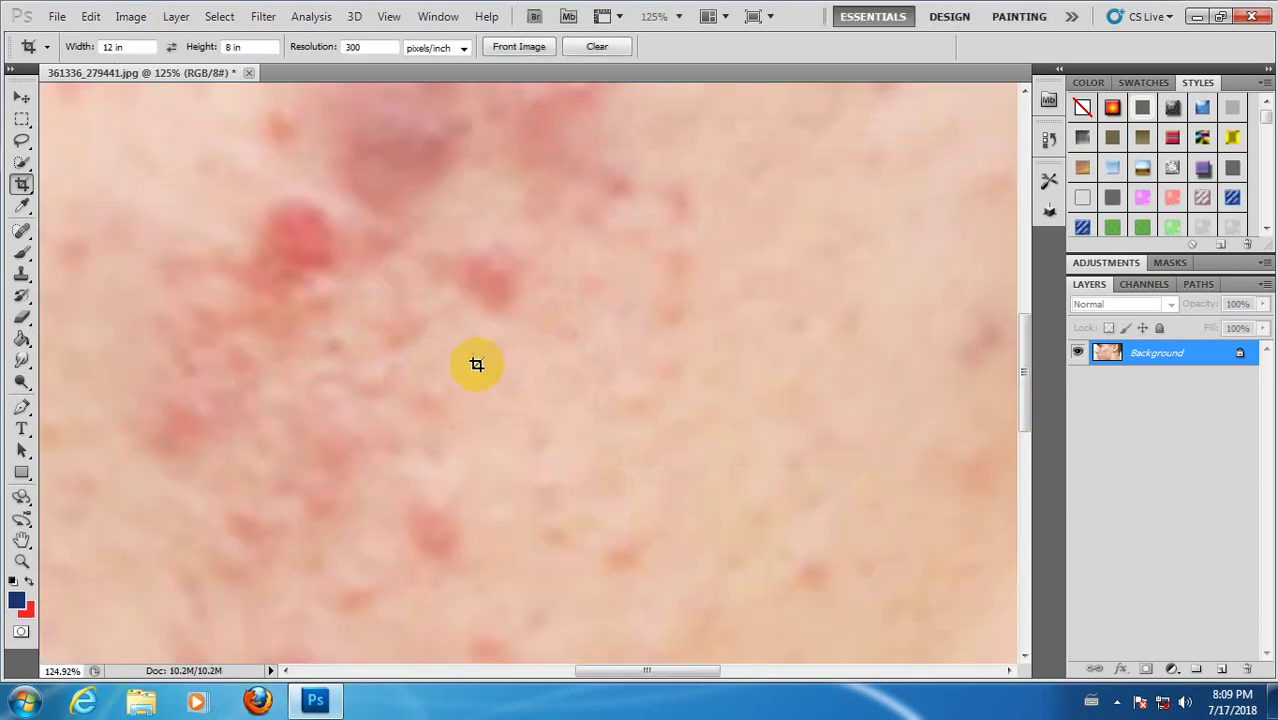
Crop the resampled photo to 12 × 8 in from its top-left, trimming the right edge
scroll(476, 364, "down", 3)
scroll(628, 379, "up", 2)
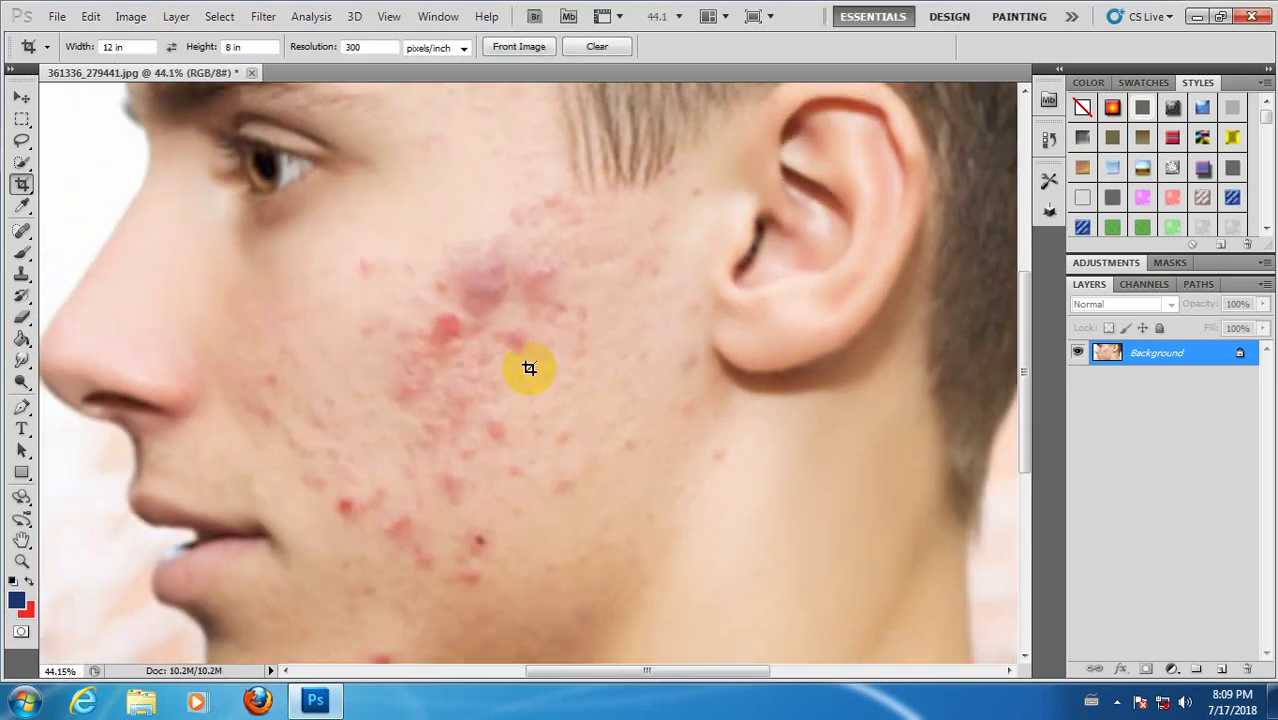
scroll(515, 309, "down", 1)
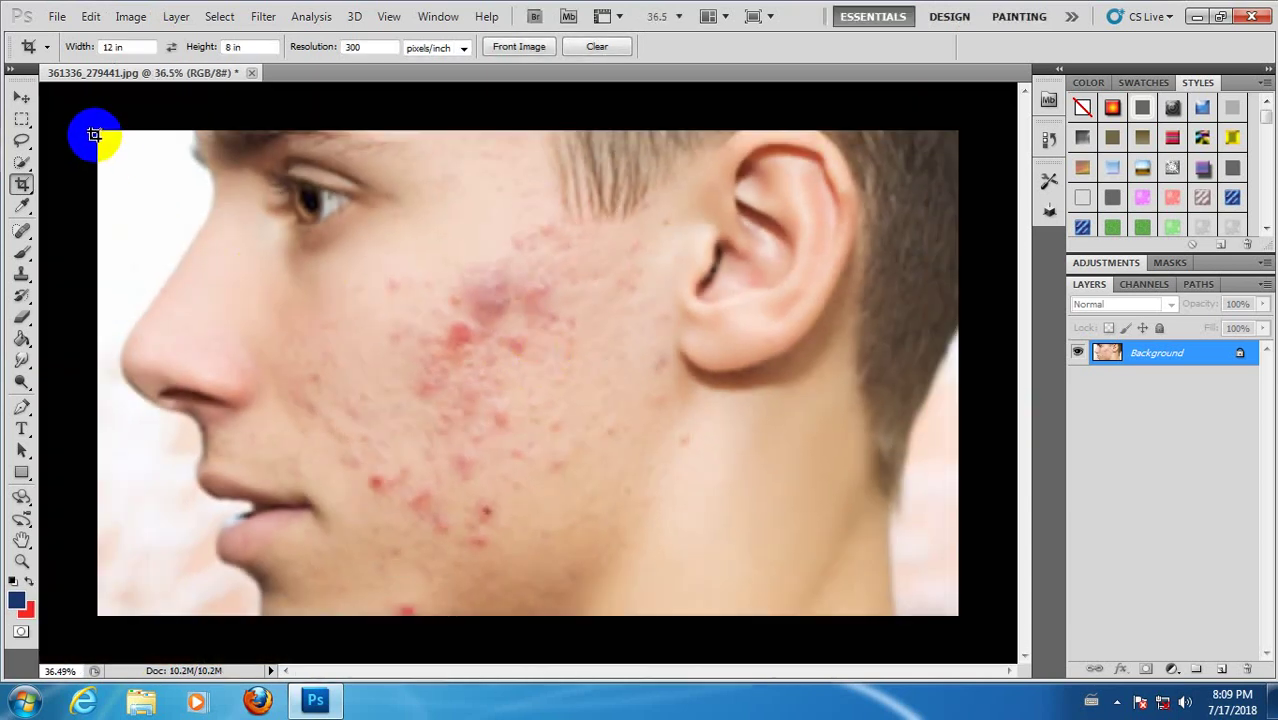
left_click_drag(98, 130, 1030, 645)
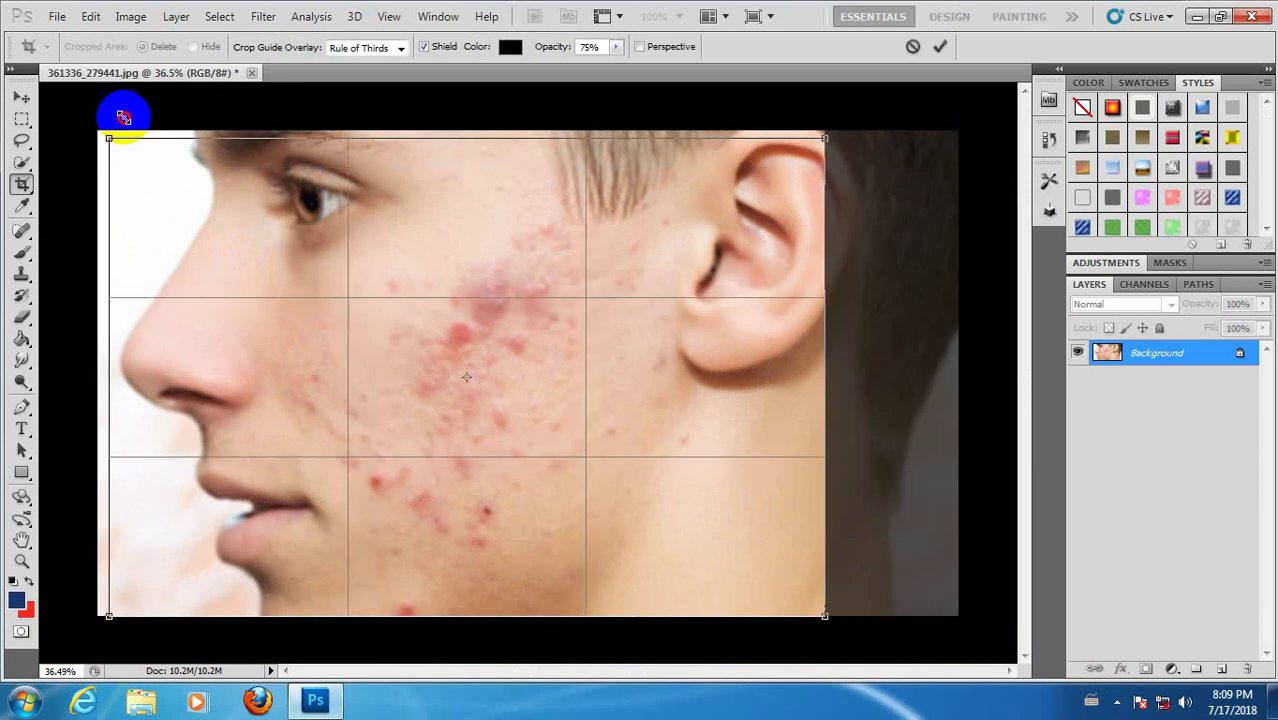
left_click_drag(96, 131, 114, 110)
double_click(437, 347)
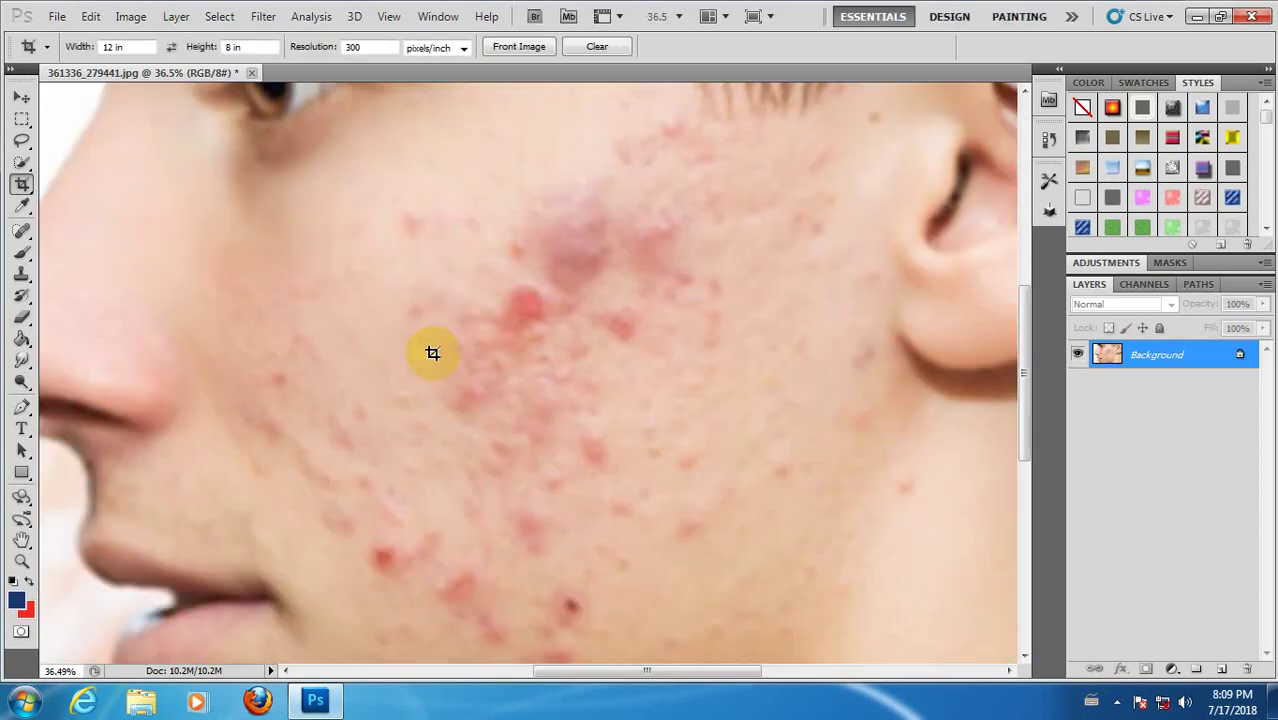
scroll(599, 417, "up", 3)
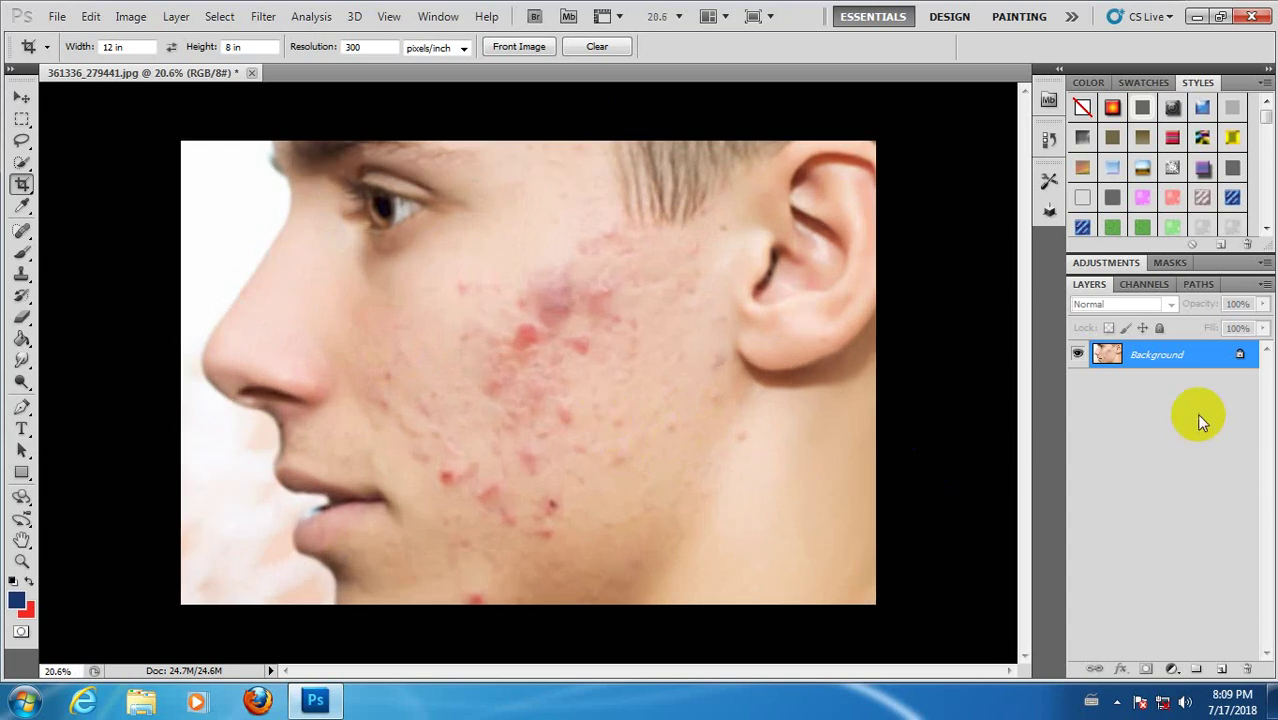
key("ctrl+j")
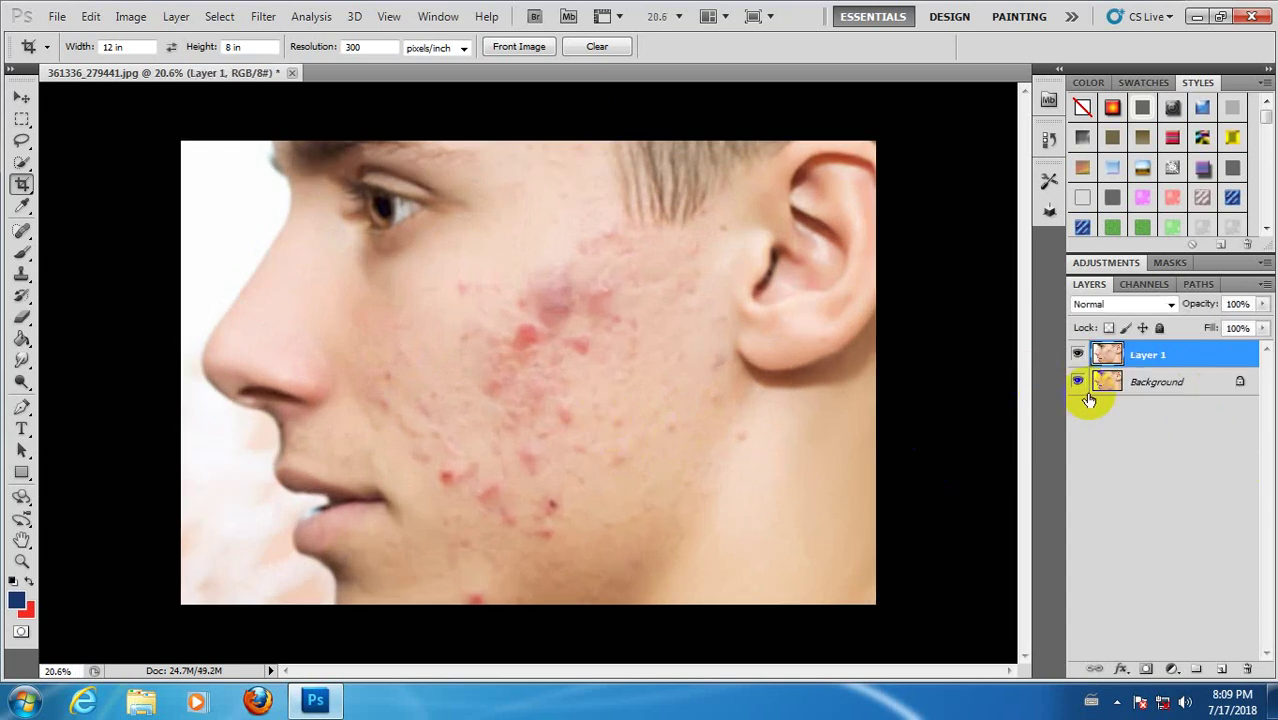
left_click(1077, 381)
scroll(590, 393, "up", 1)
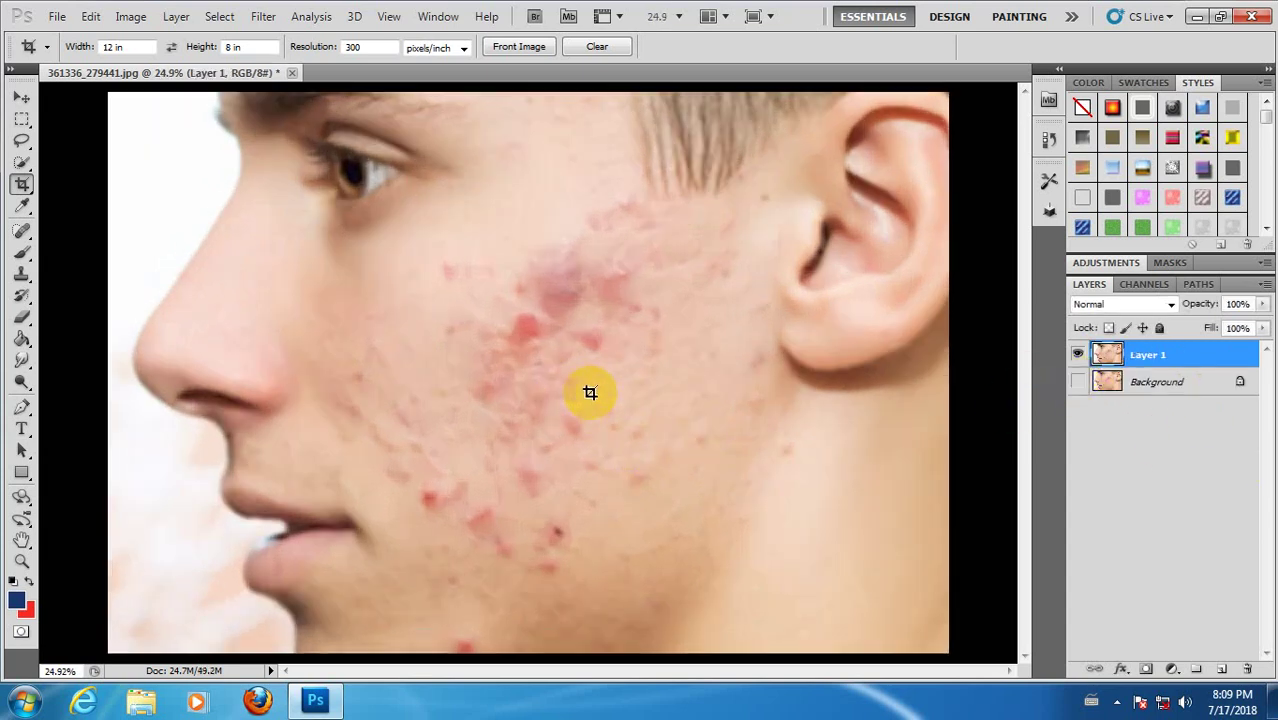
scroll(590, 393, "down", 1)
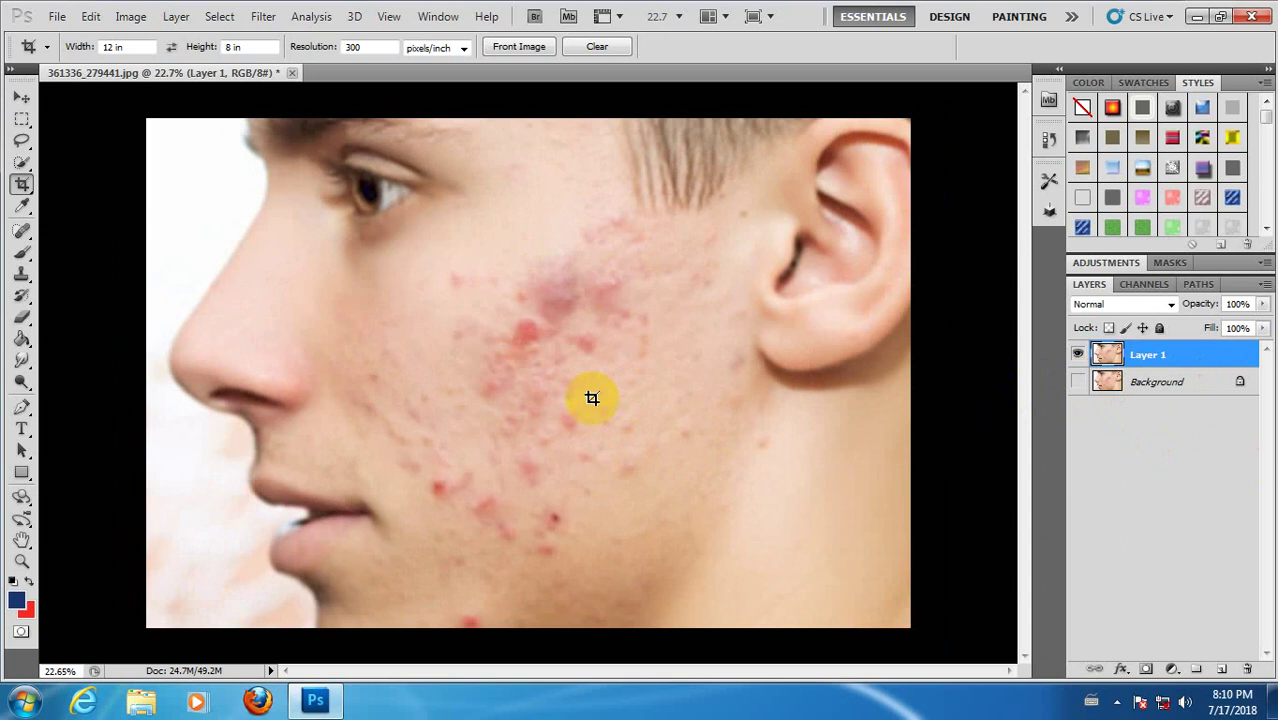
scroll(540, 395, "down", 2)
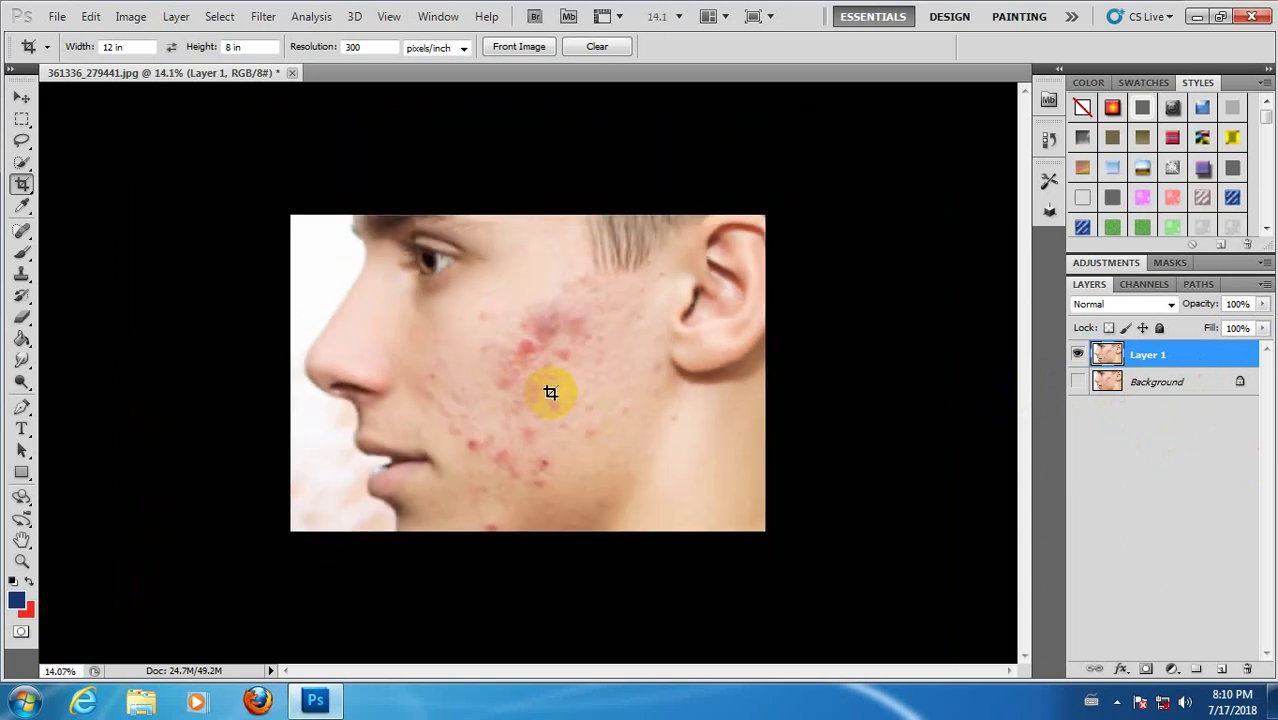
scroll(551, 390, "up", 1)
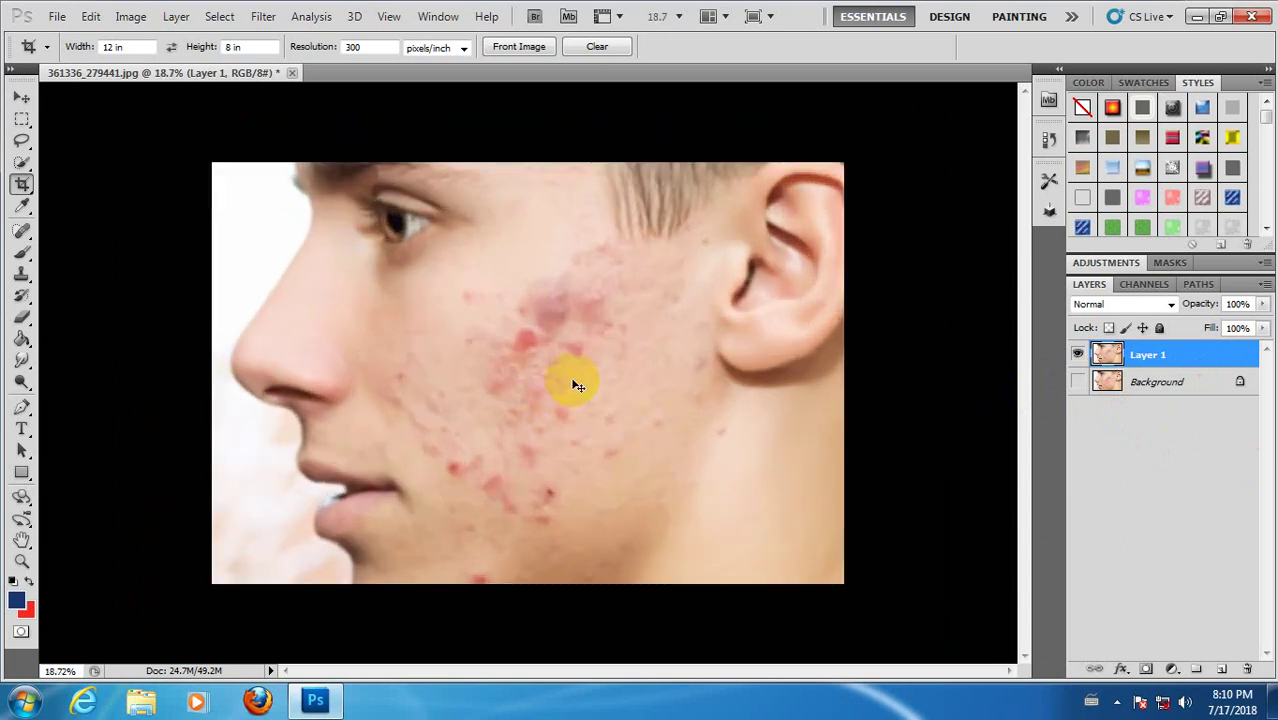
left_click(924, 414)
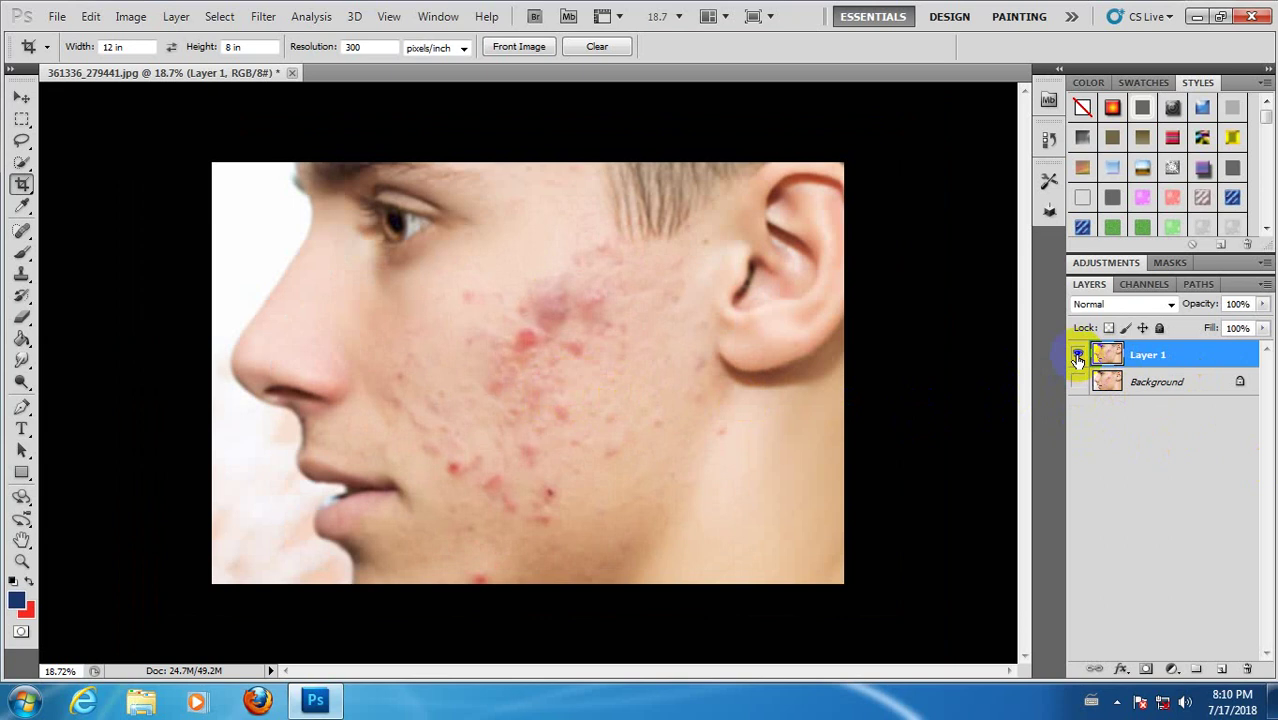
key("ctrl+e")
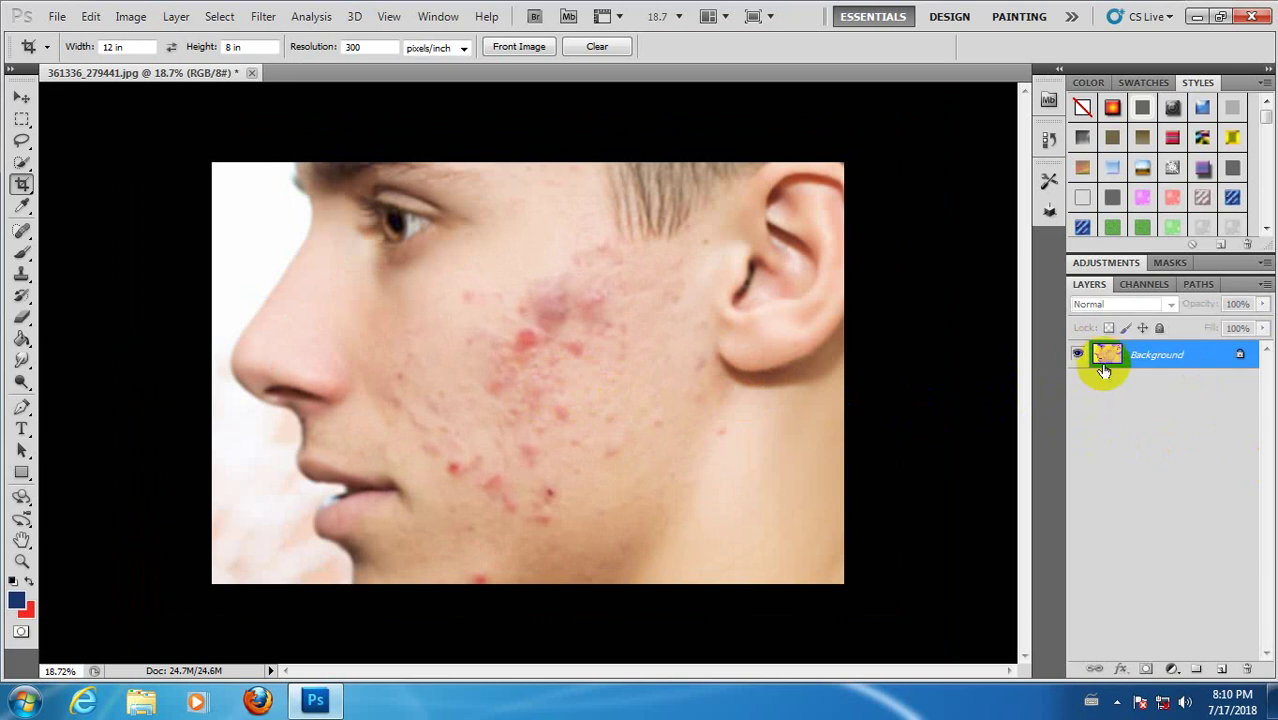
Apply Levels with black input 37 and midtones 0.84 to boost contrast
key("ctrl+l")
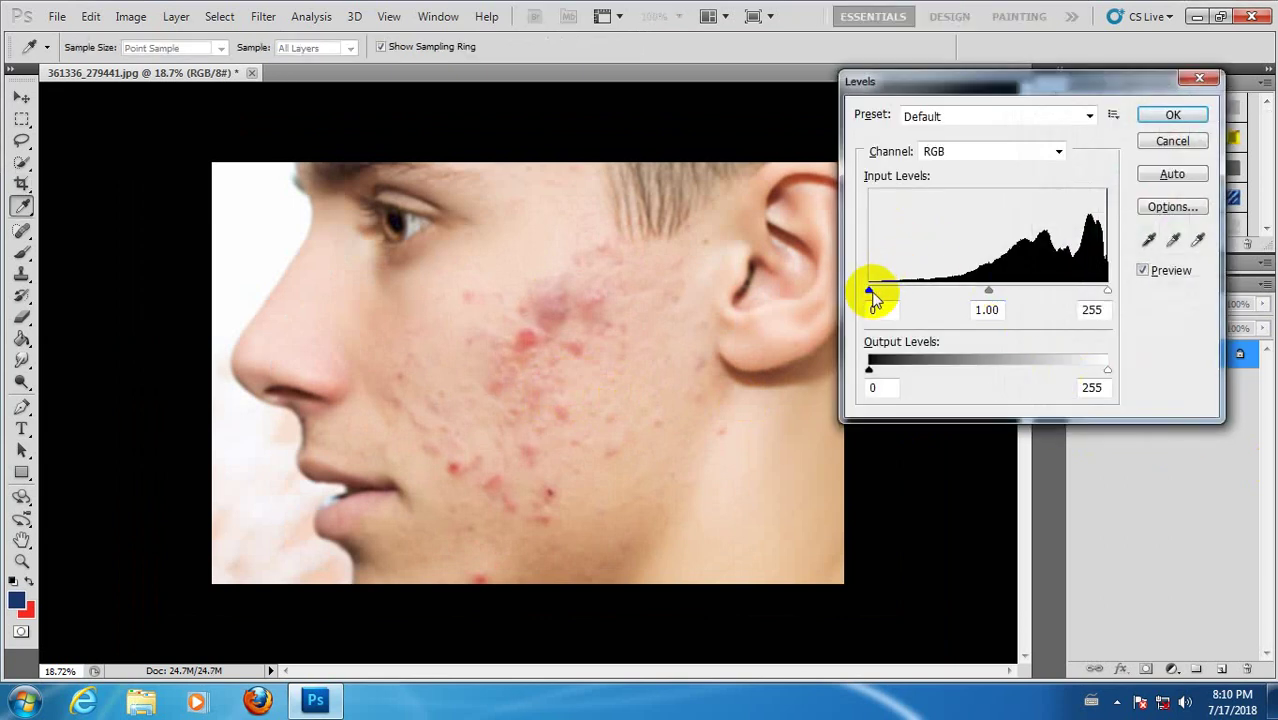
left_click_drag(869, 292, 903, 297)
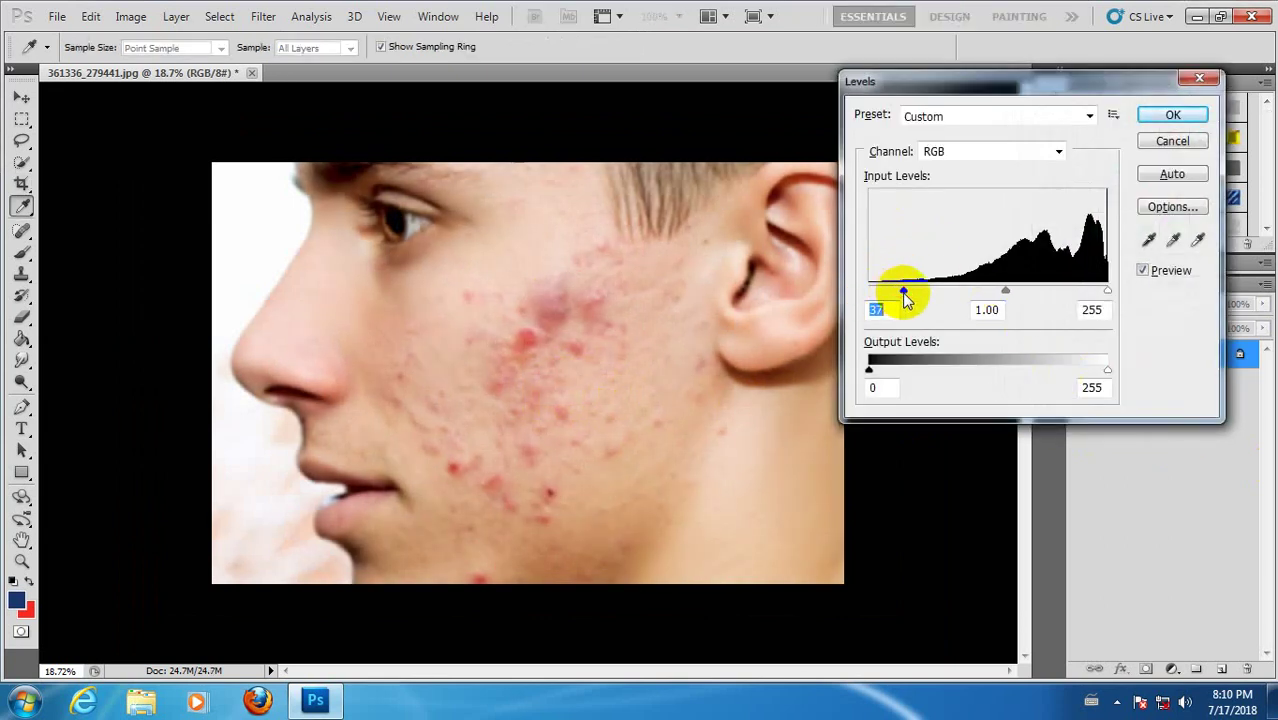
mouse_move(1005, 292)
left_mouse_down()
mouse_move(1028, 293)
mouse_move(1015, 294)
left_mouse_up()
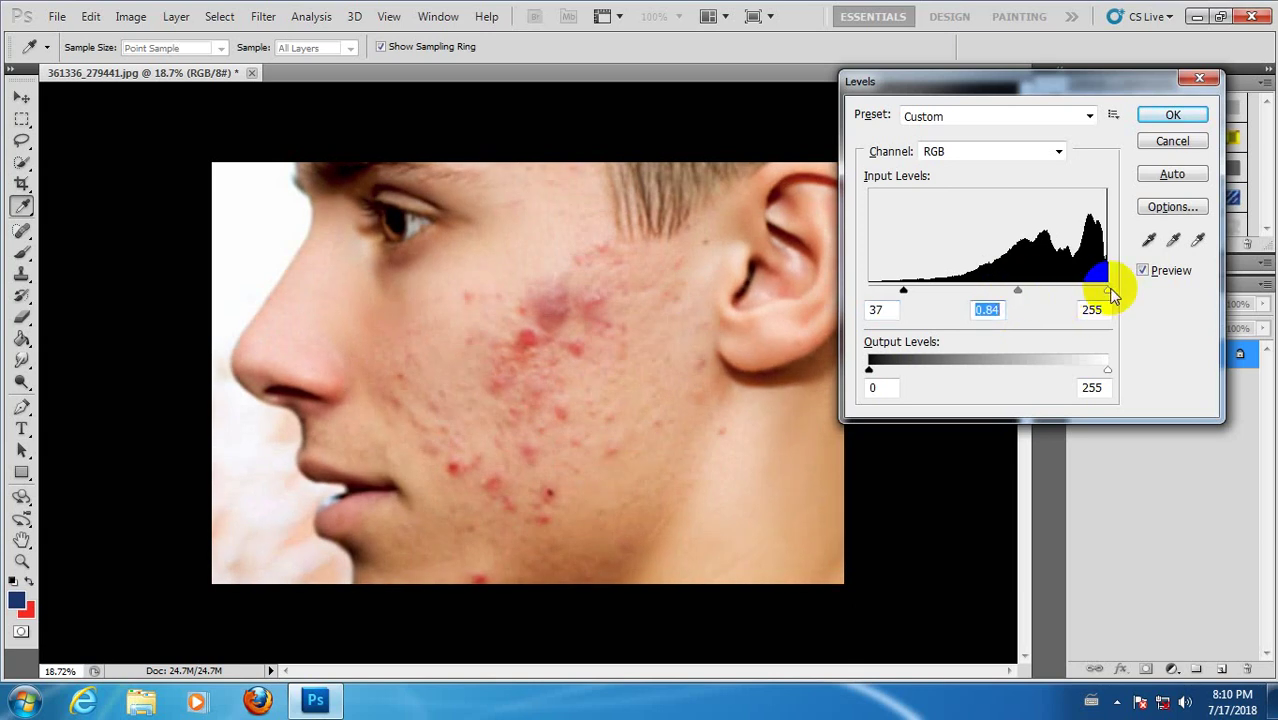
left_click_drag(1107, 291, 1116, 297)
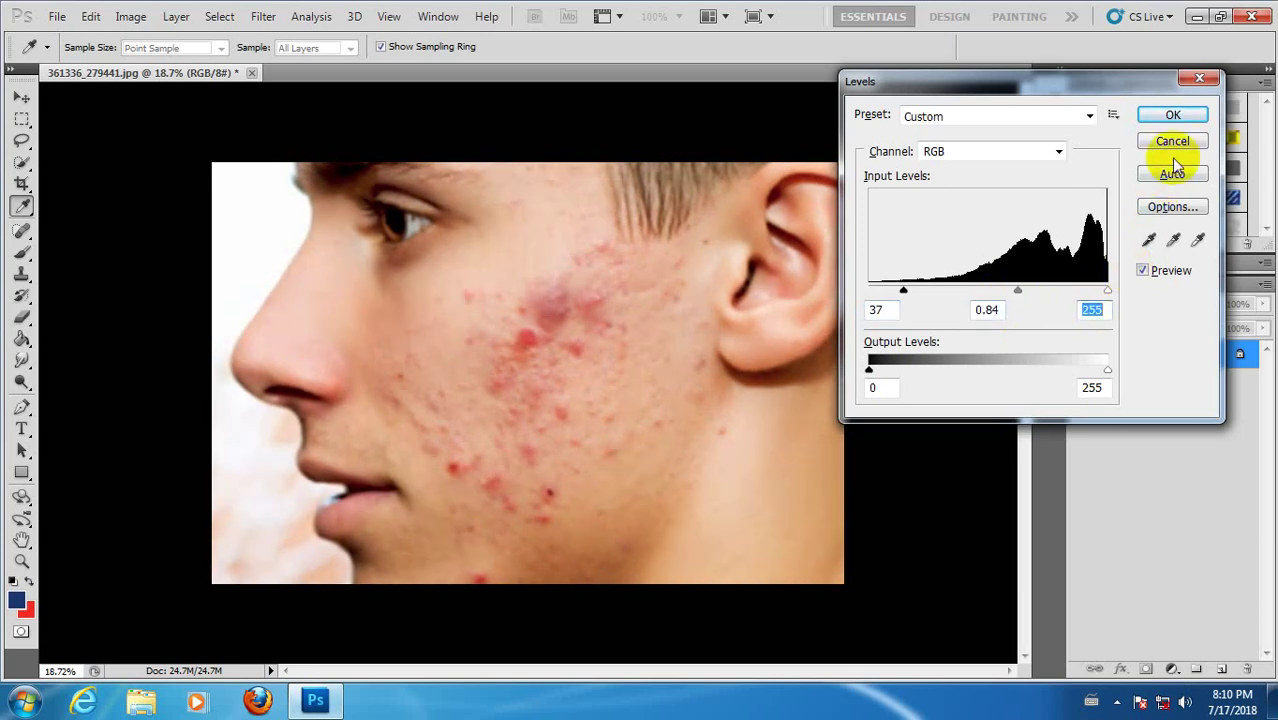
left_click(1160, 118)
scroll(478, 370, "up", 2)
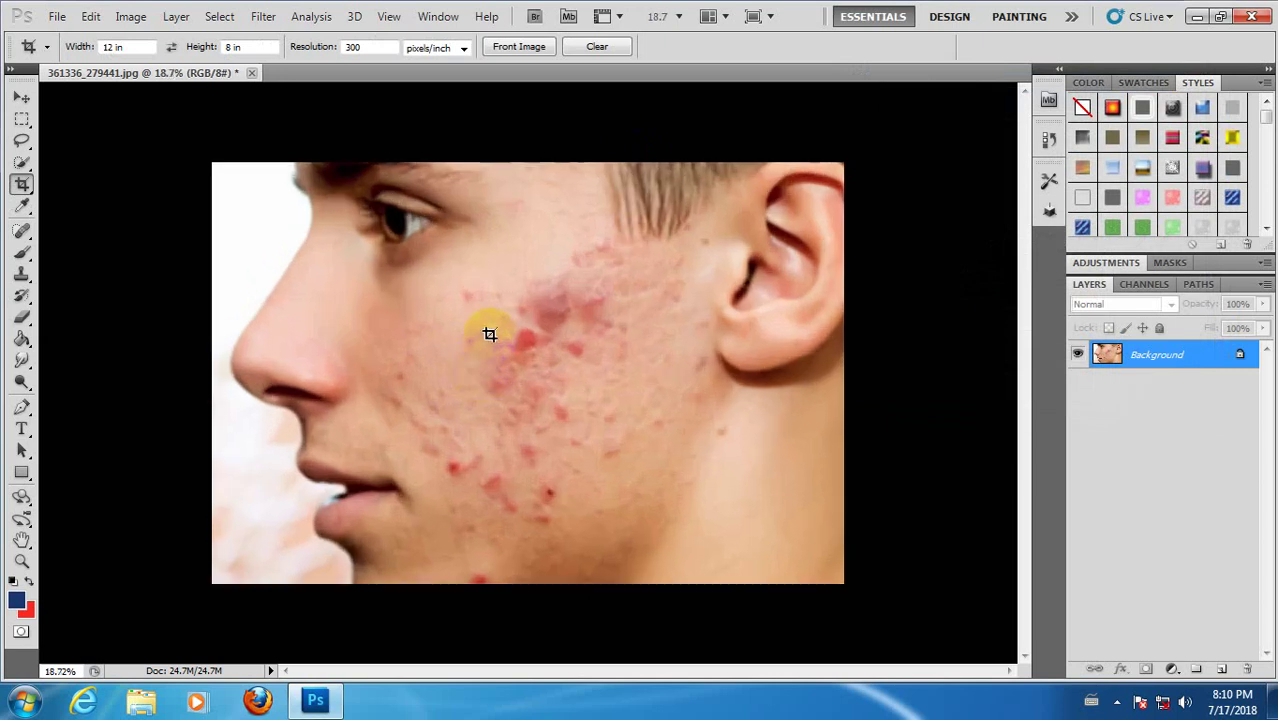
Duplicate the Background onto Layer 1 and hide the Background layer
scroll(505, 325, "down", 1)
scroll(515, 324, "up", 2)
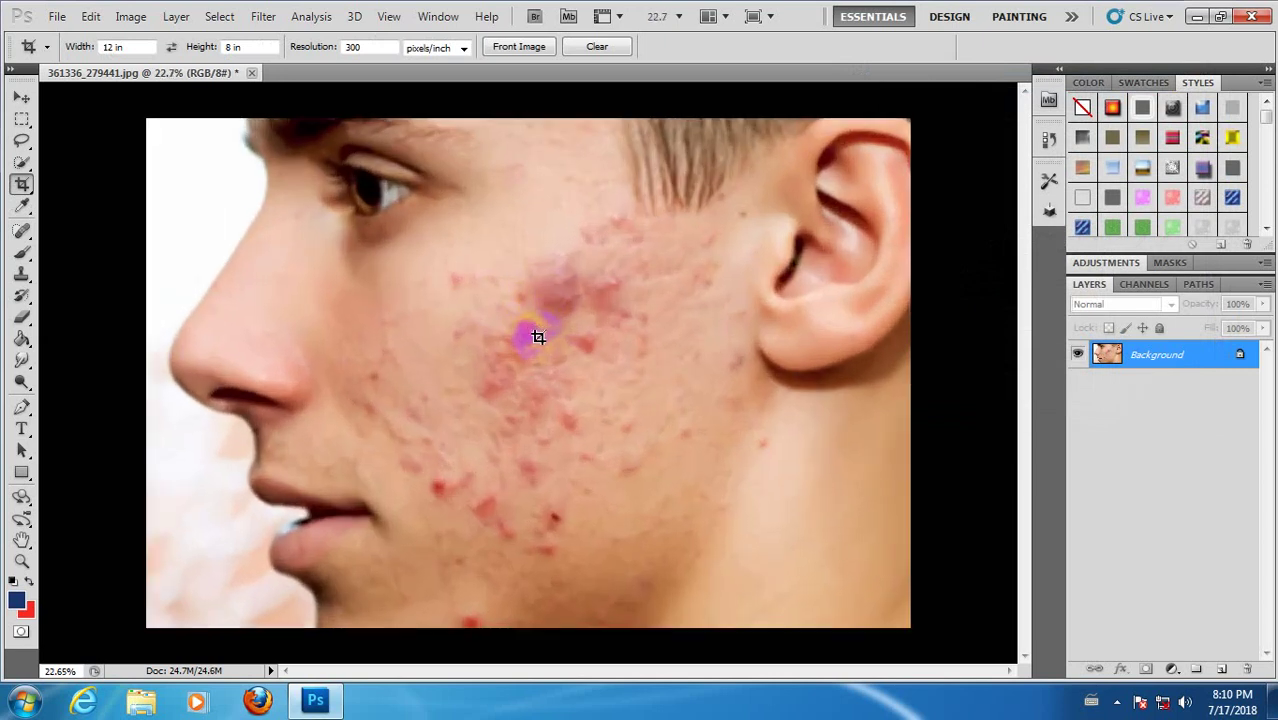
scroll(538, 337, "down", 1)
key("ctrl+j")
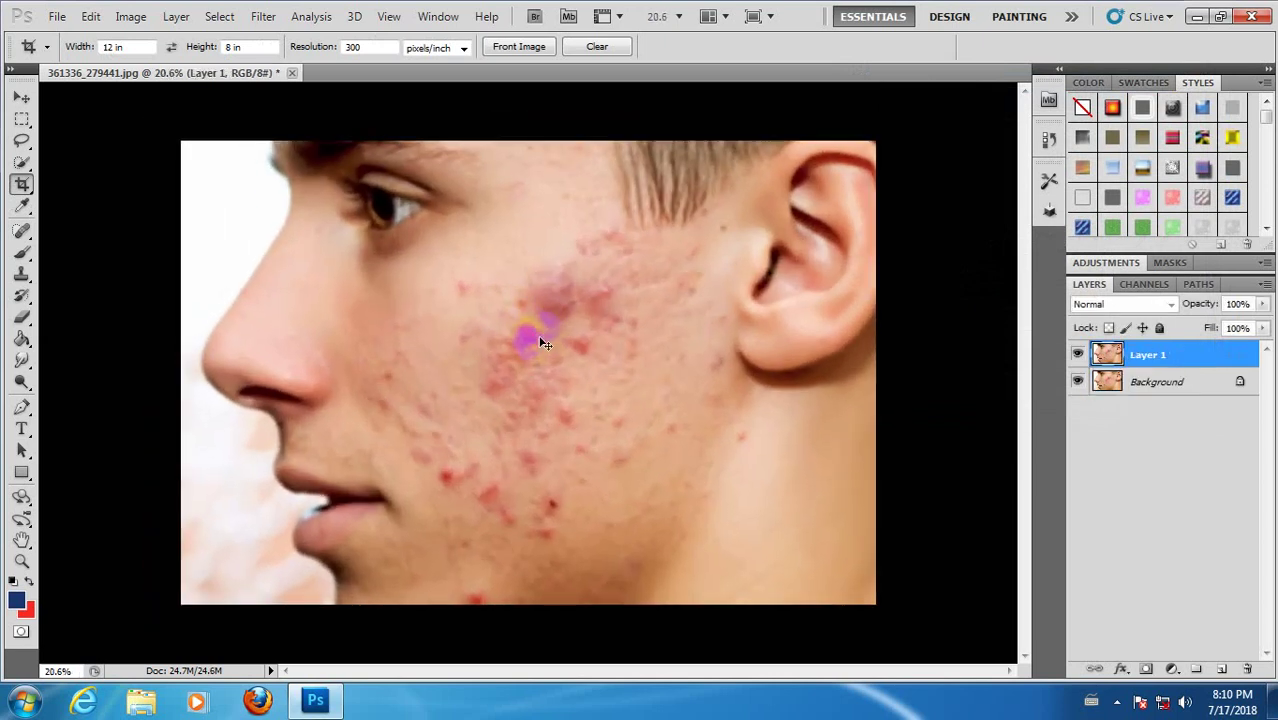
left_click(1078, 388)
scroll(485, 362, "down", 1)
scroll(485, 362, "up", 1)
scroll(490, 362, "up", 1)
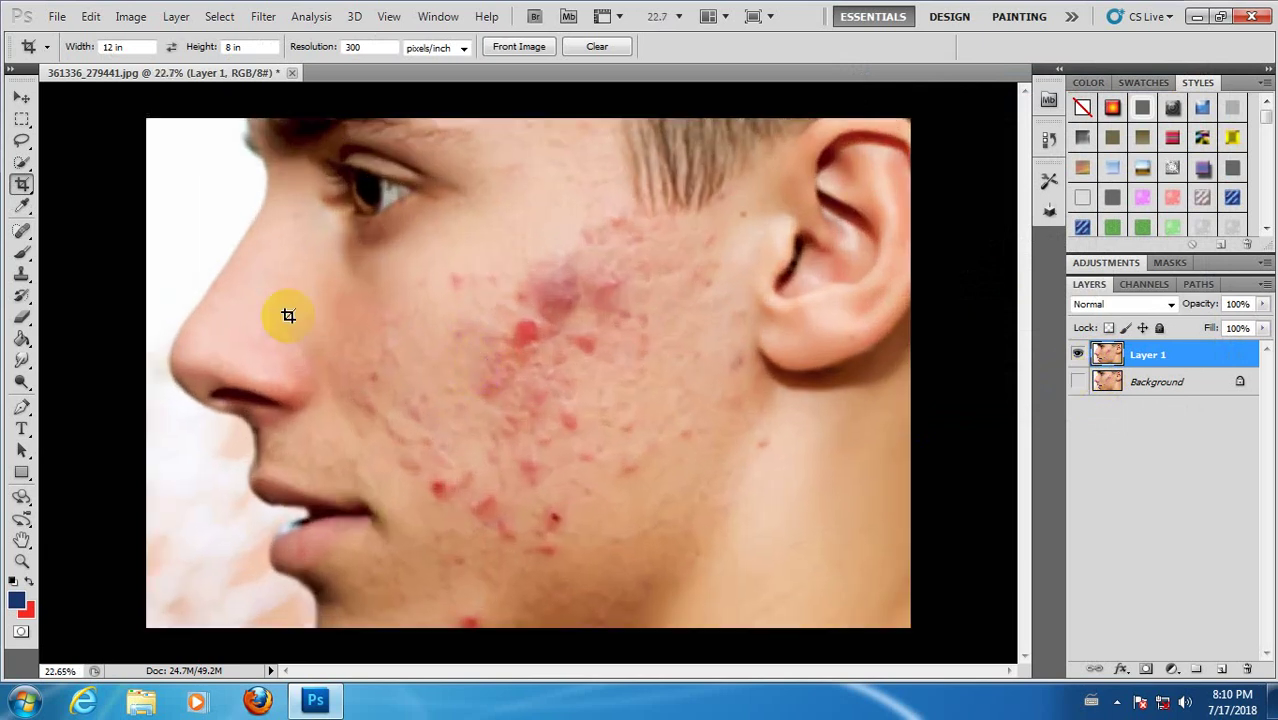
Pick the 100-pixel Spot Healing Brush and heal the first cheek blemishes
left_click(22, 232)
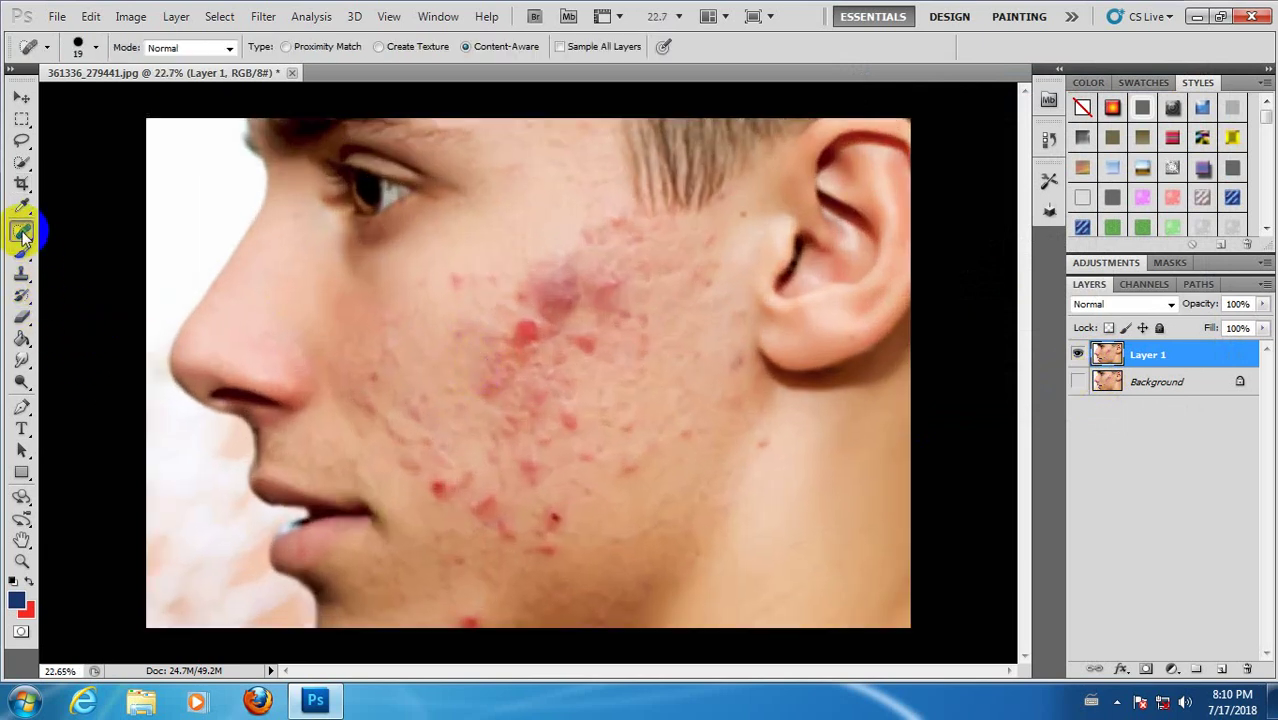
right_click(22, 232)
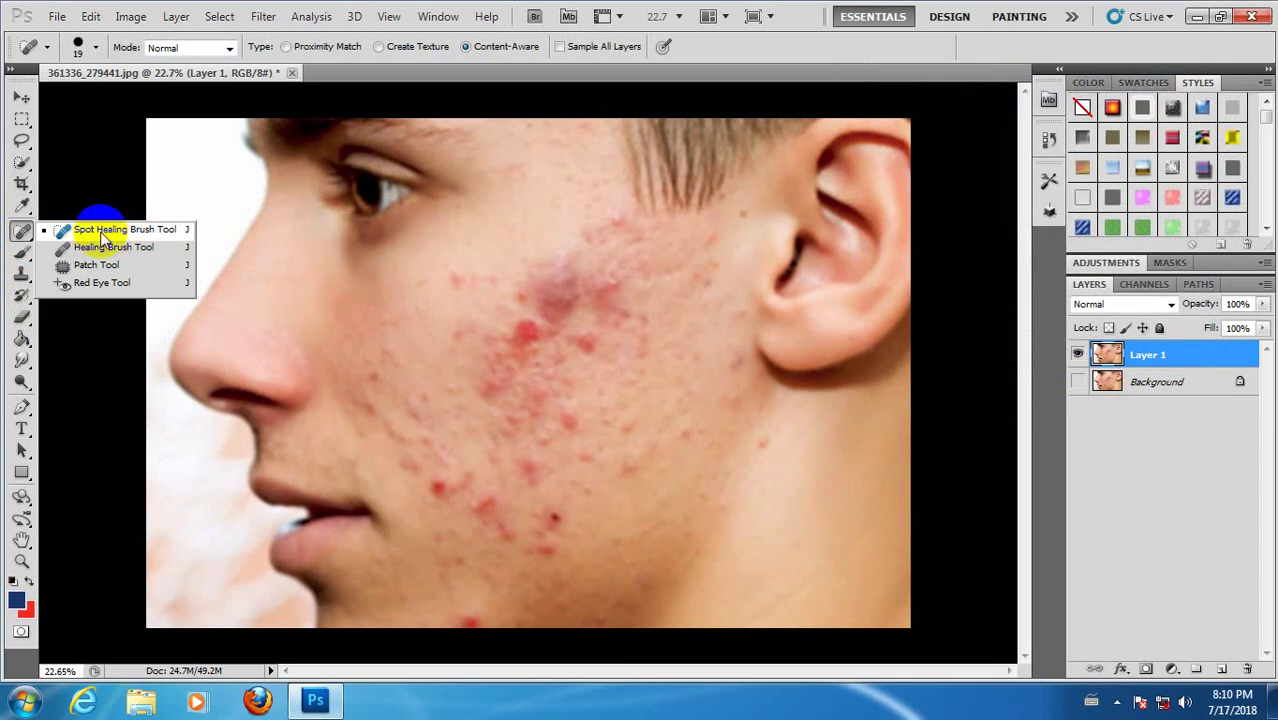
left_click(101, 237)
right_click(22, 232)
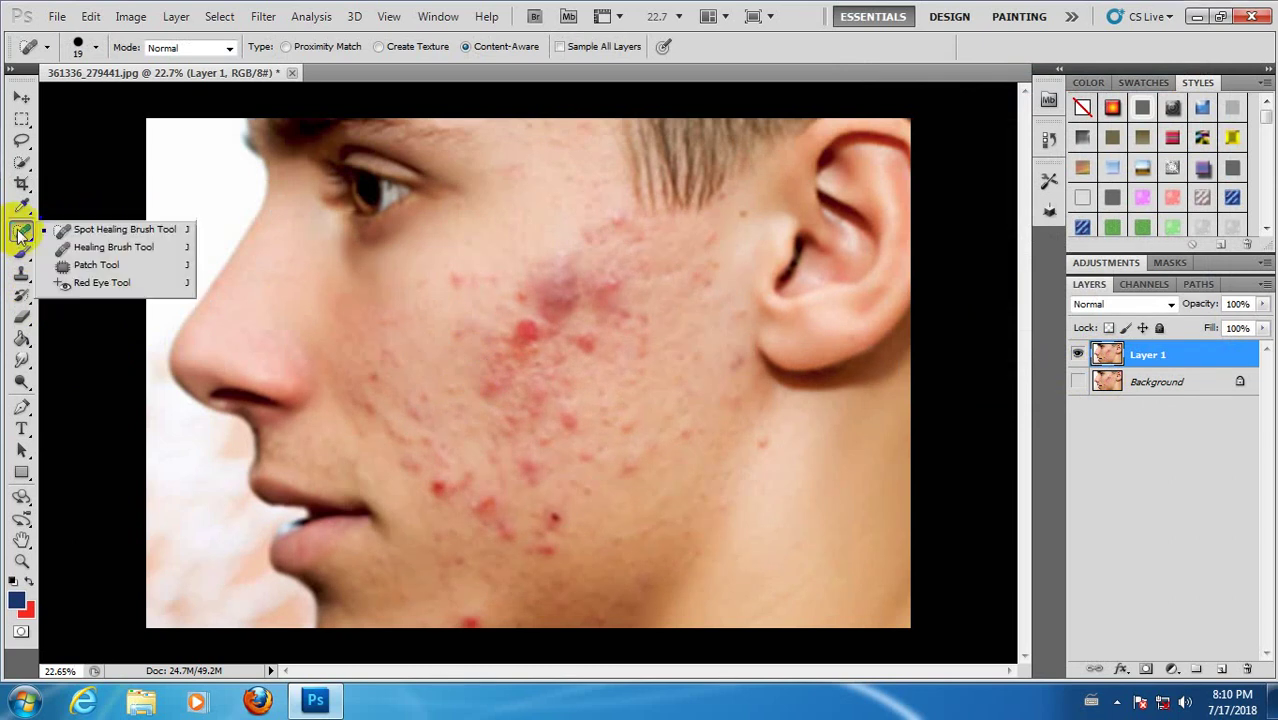
left_click(142, 234)
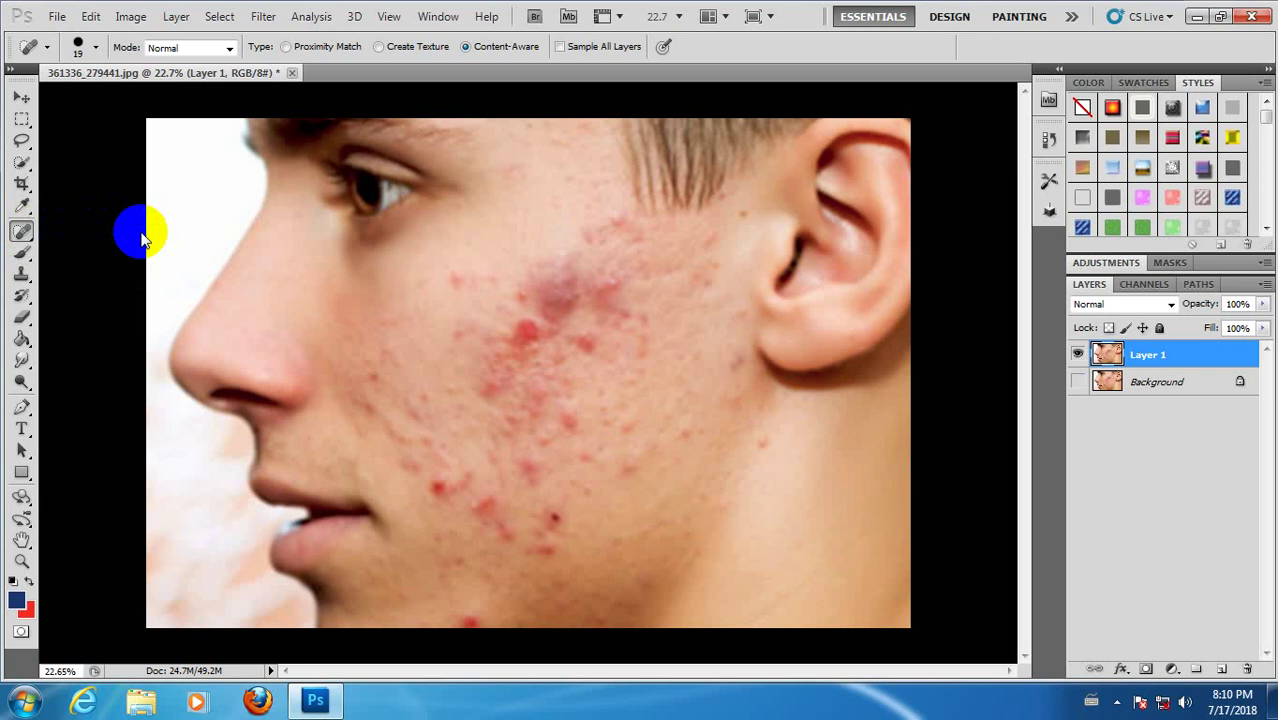
left_click_drag(527, 336, 543, 347)
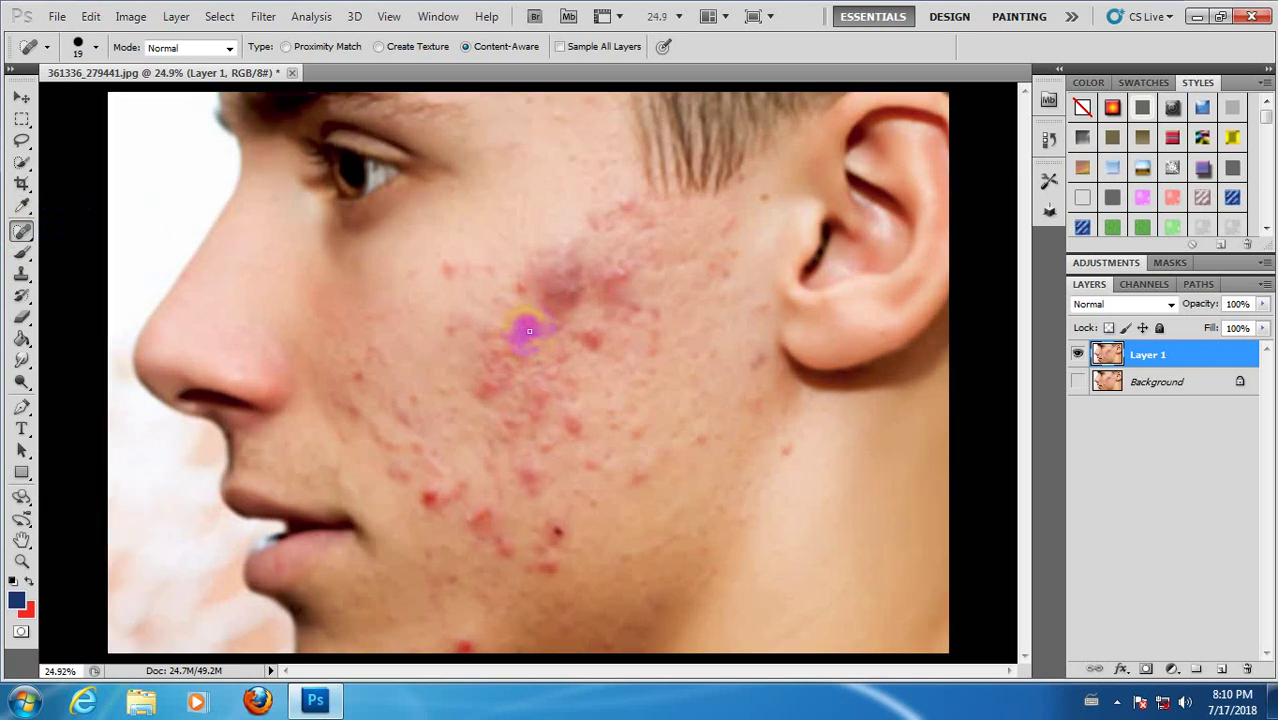
left_click(528, 332)
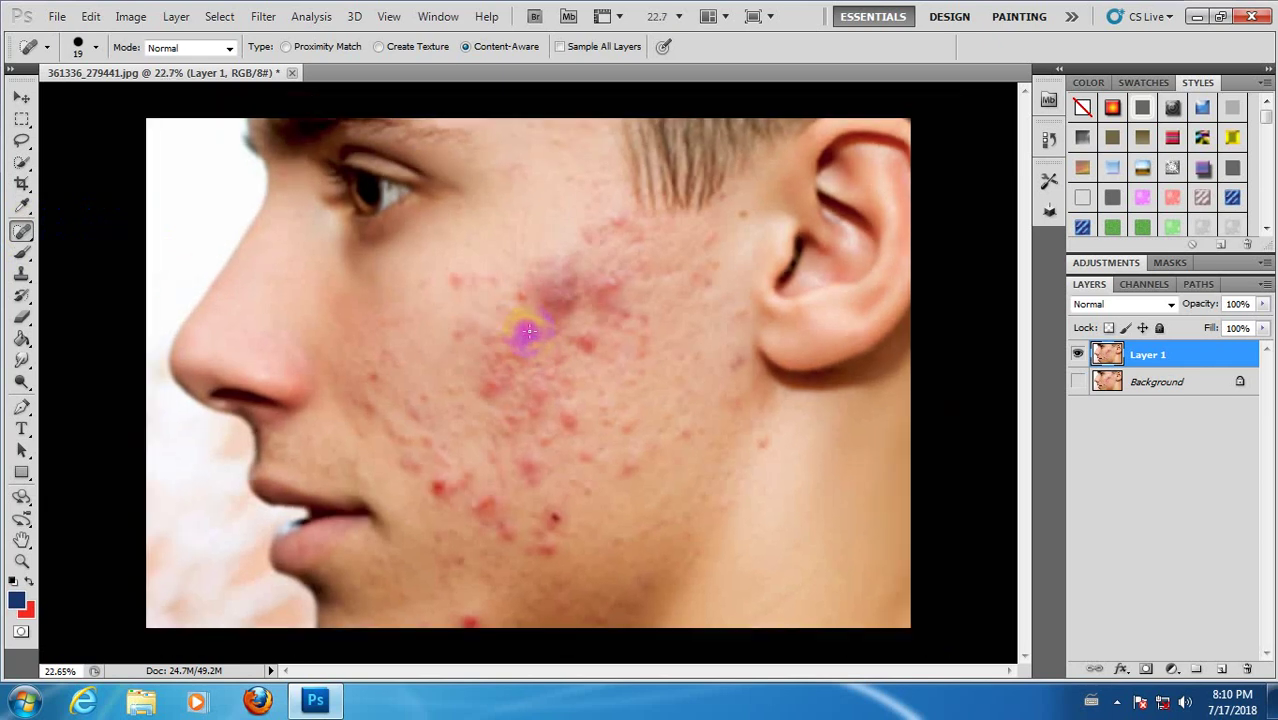
left_click(481, 291)
Reselect the Spot Healing Brush and heal the cluster of blemishes mid-cheek
left_click(24, 234)
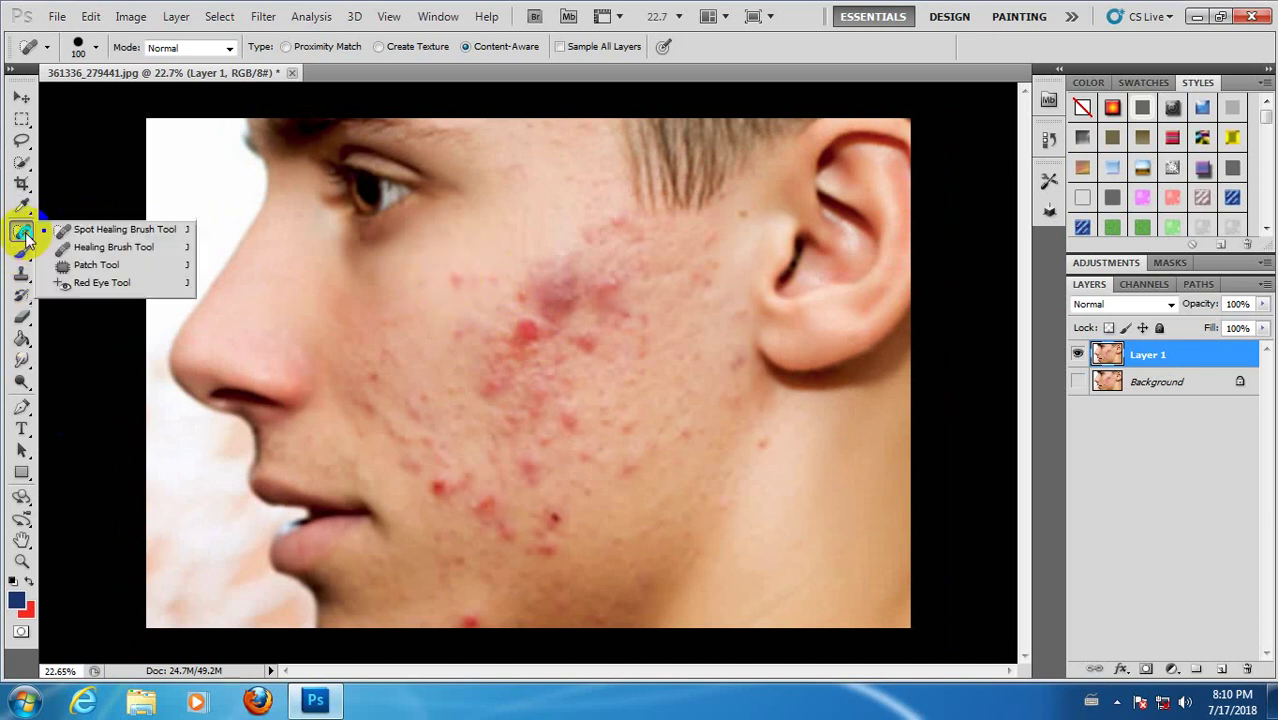
left_click(160, 230)
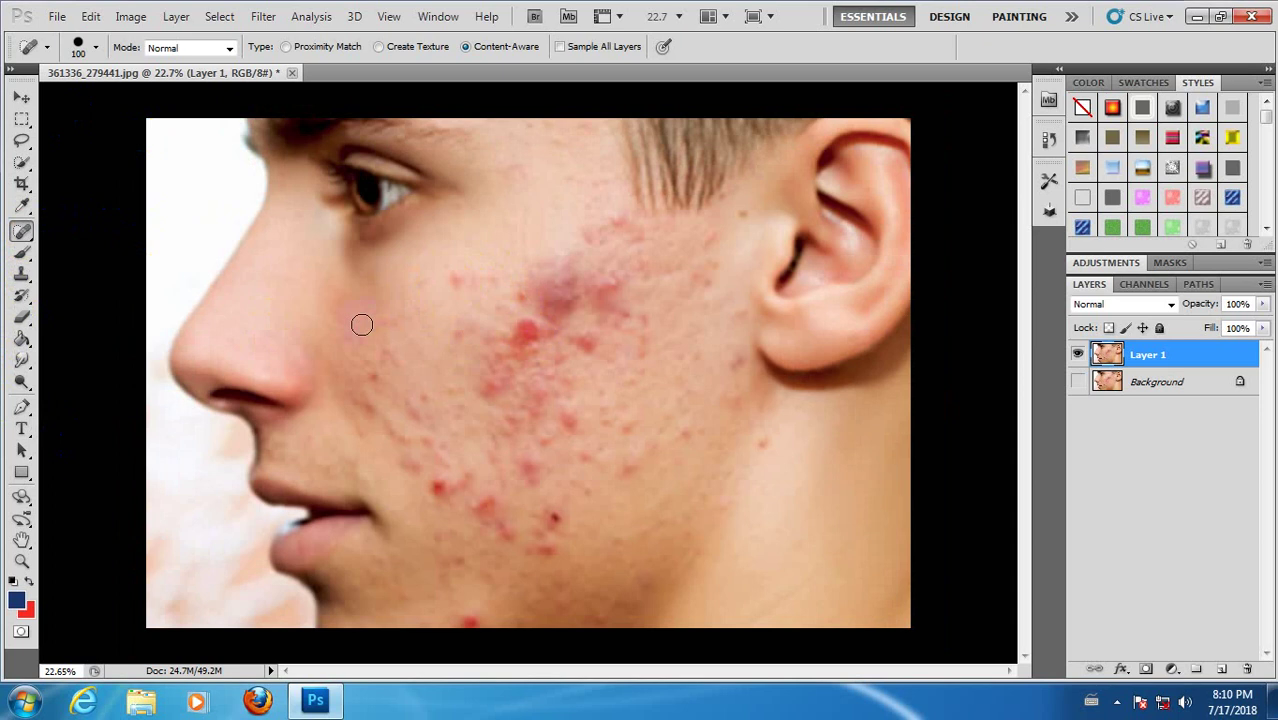
left_click_drag(520, 329, 503, 316)
left_click(454, 280)
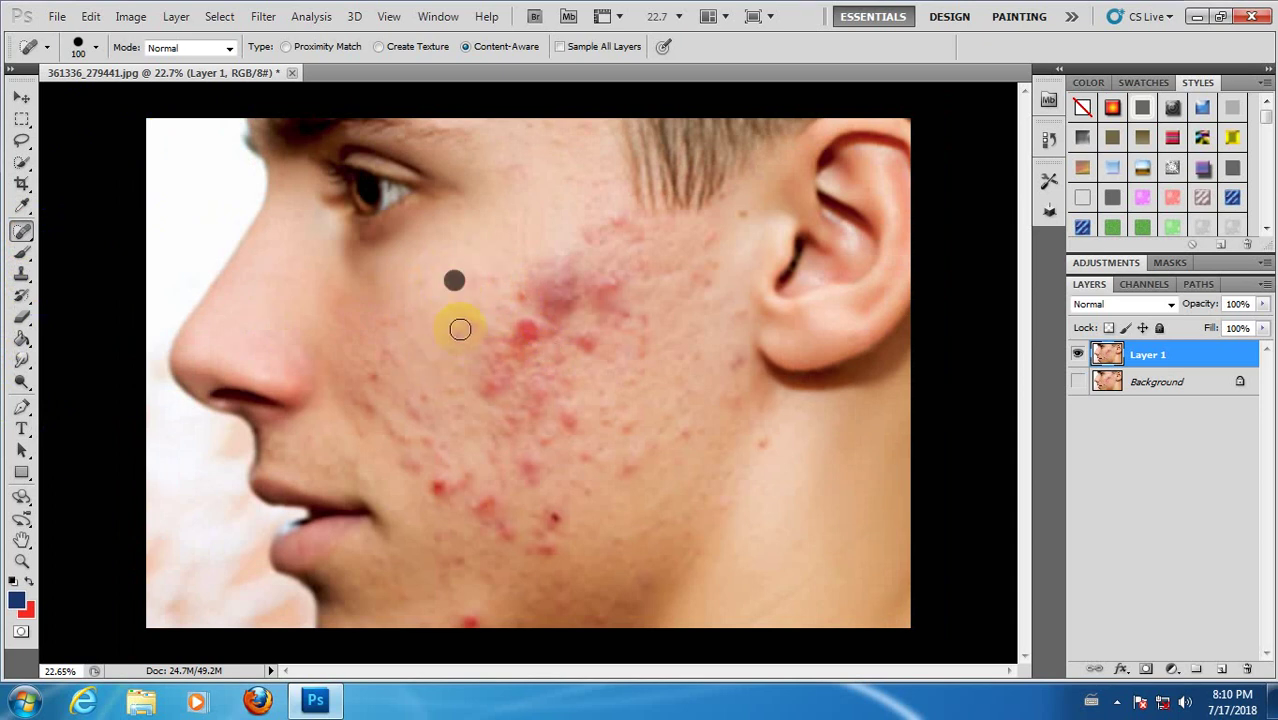
left_click_drag(484, 388, 463, 384)
left_click(455, 337)
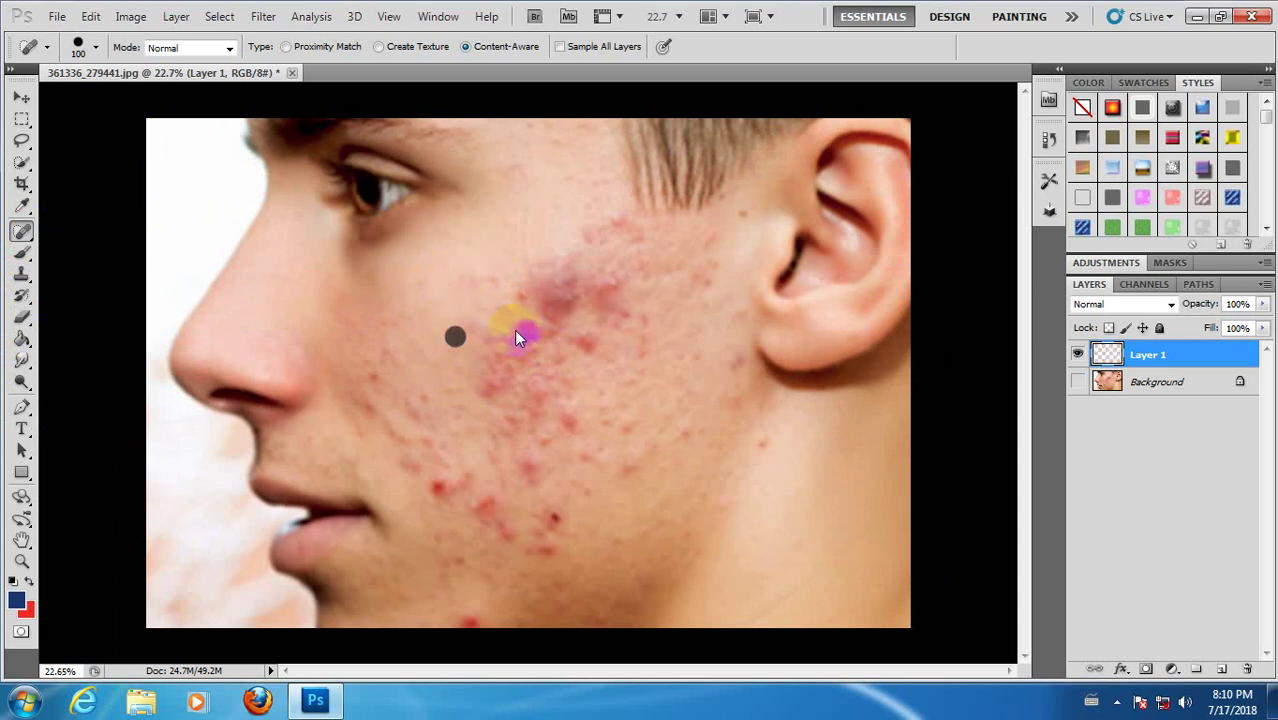
left_click(524, 292)
left_click(522, 341)
left_click_drag(511, 305, 491, 280)
Heal spots on the upper cheek, cheekbone, and near the ear and jaw
left_click(508, 171)
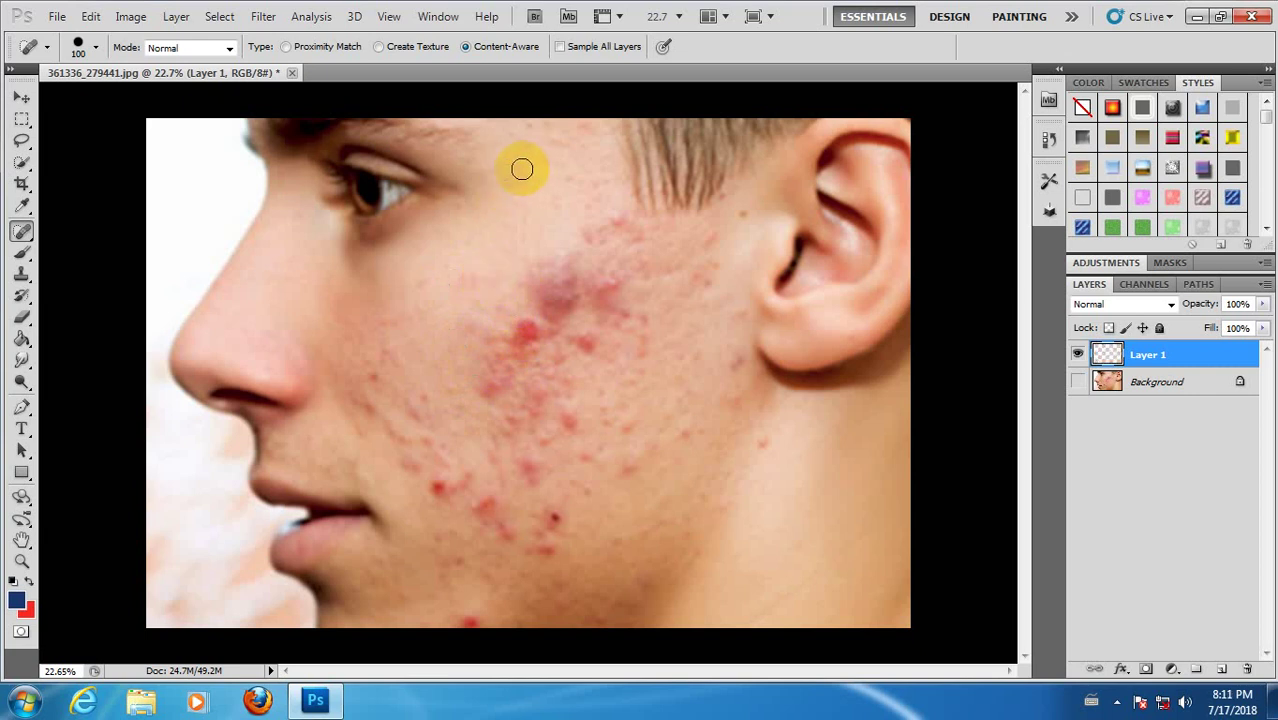
left_click(615, 218)
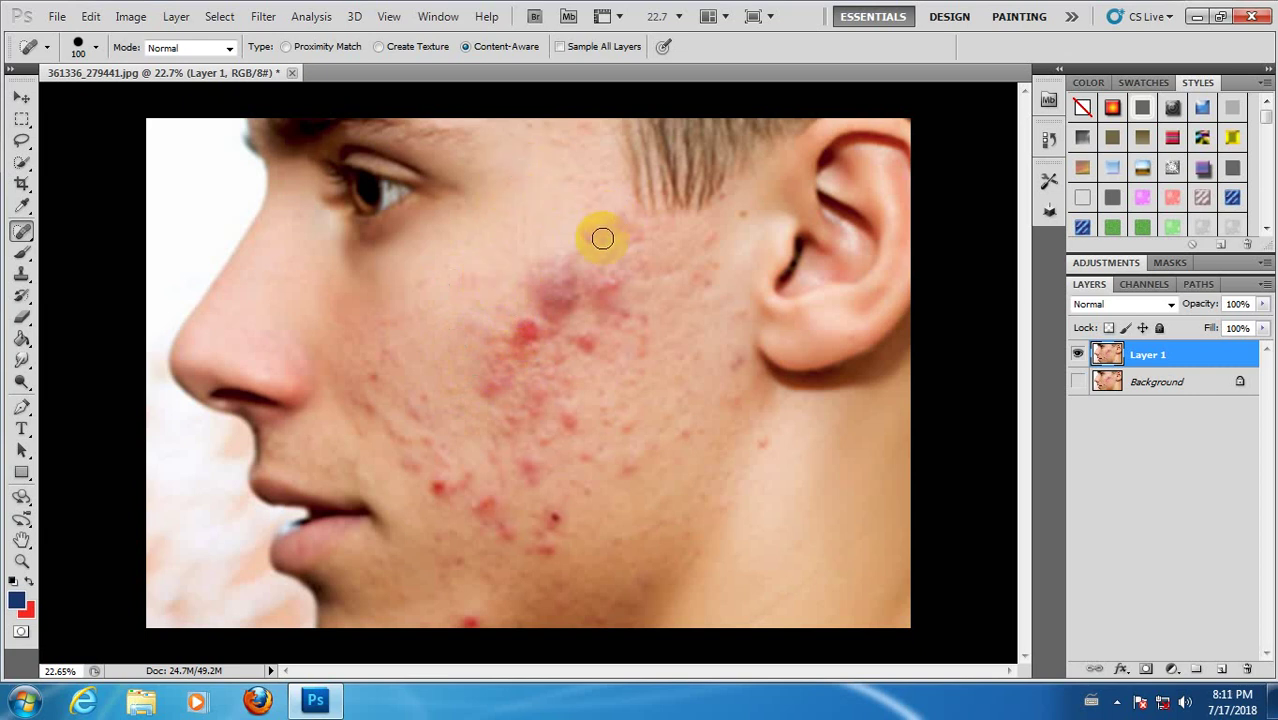
left_click(591, 232)
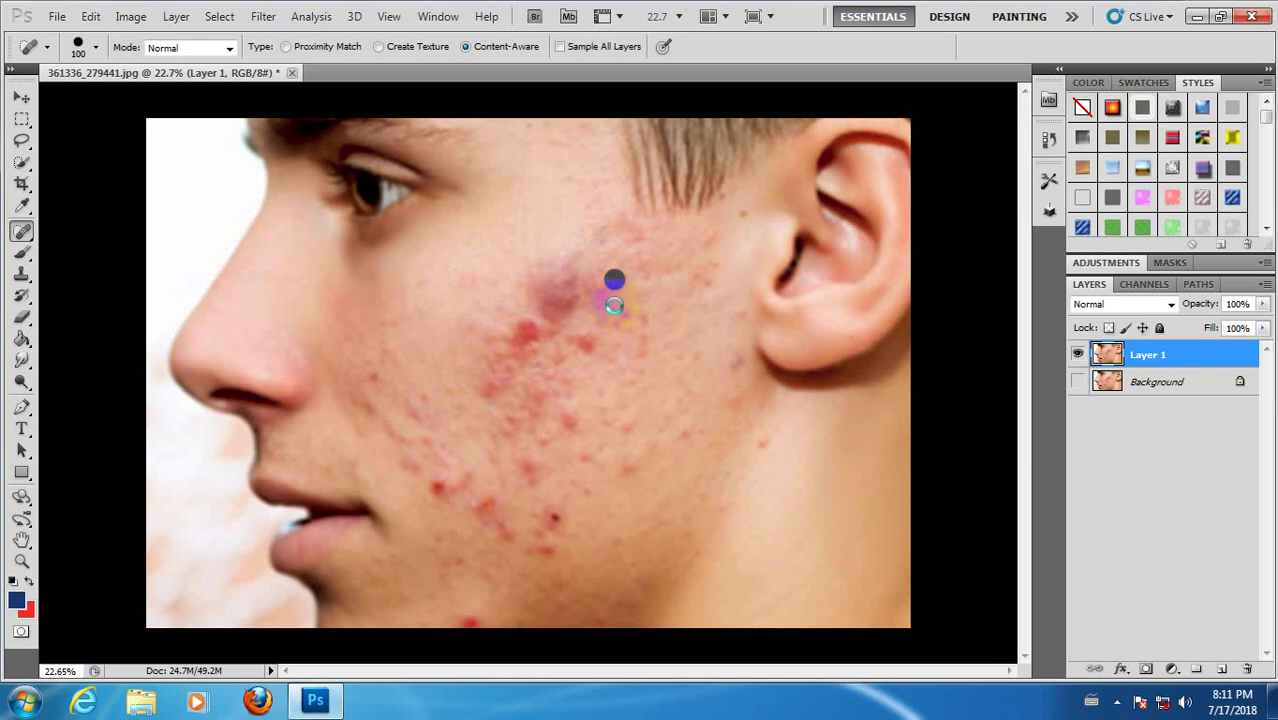
left_click_drag(599, 285, 618, 310)
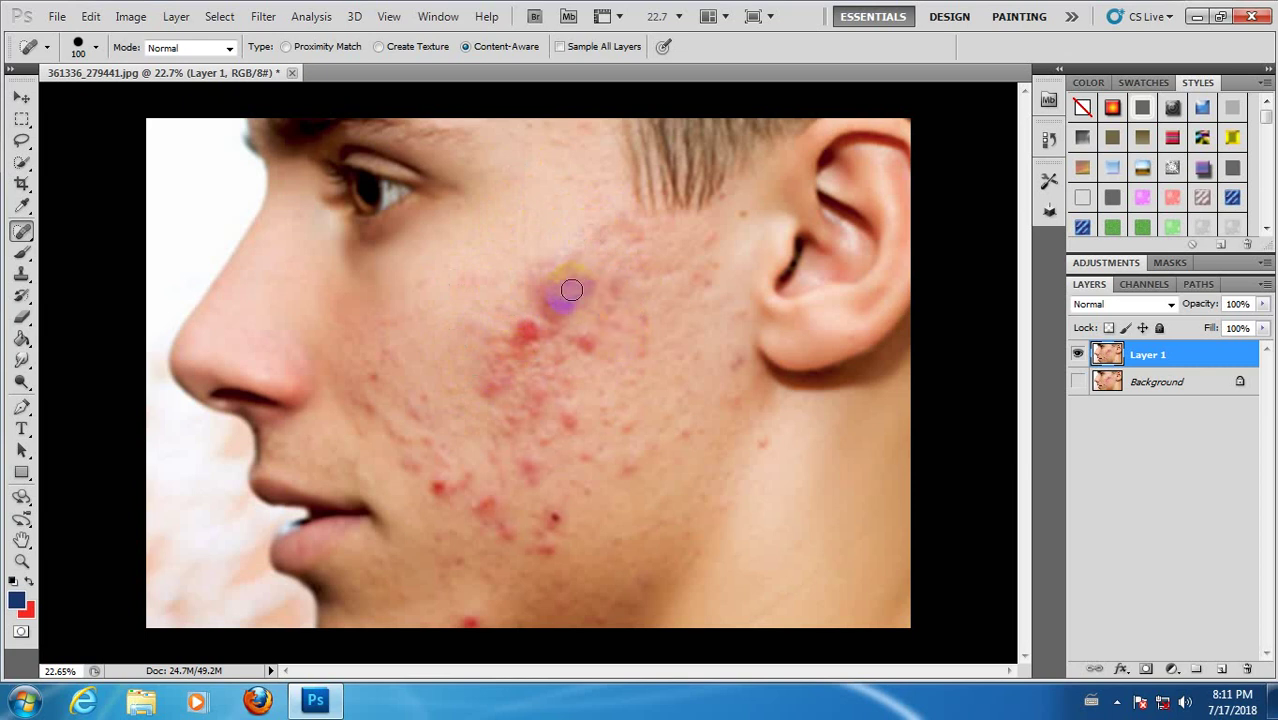
left_click_drag(571, 290, 558, 307)
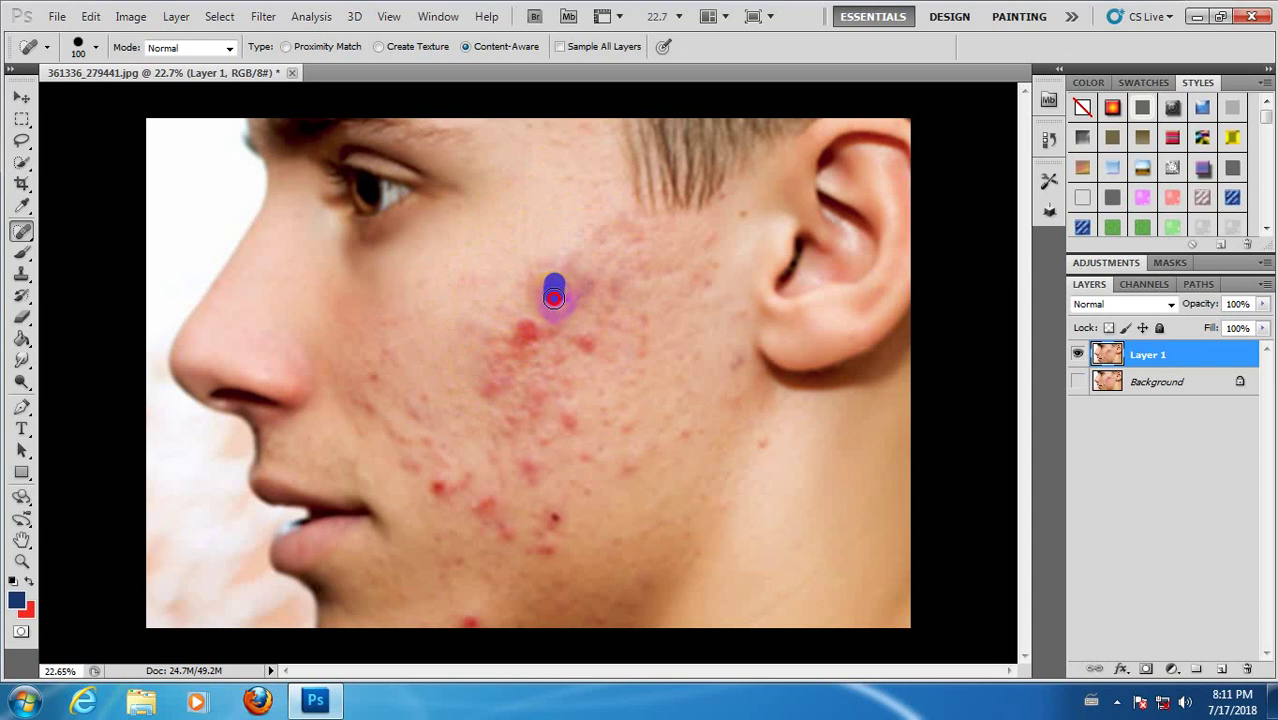
left_click(565, 353)
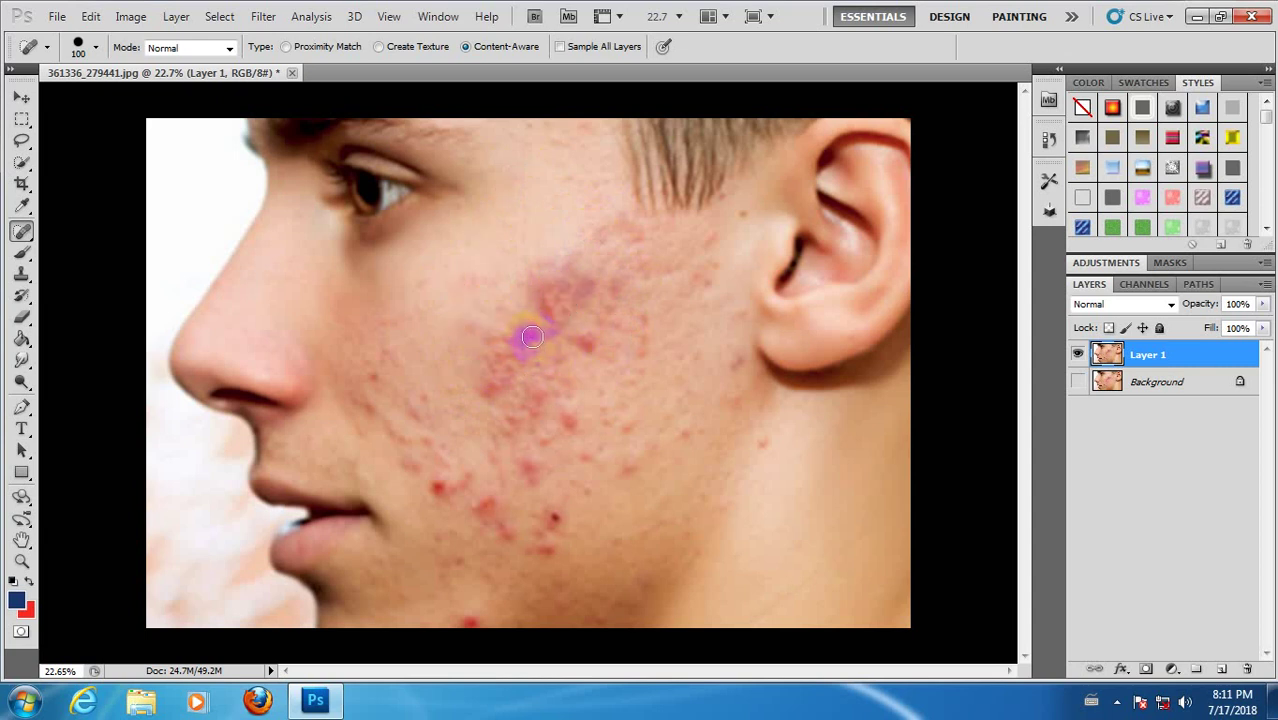
left_click(748, 215)
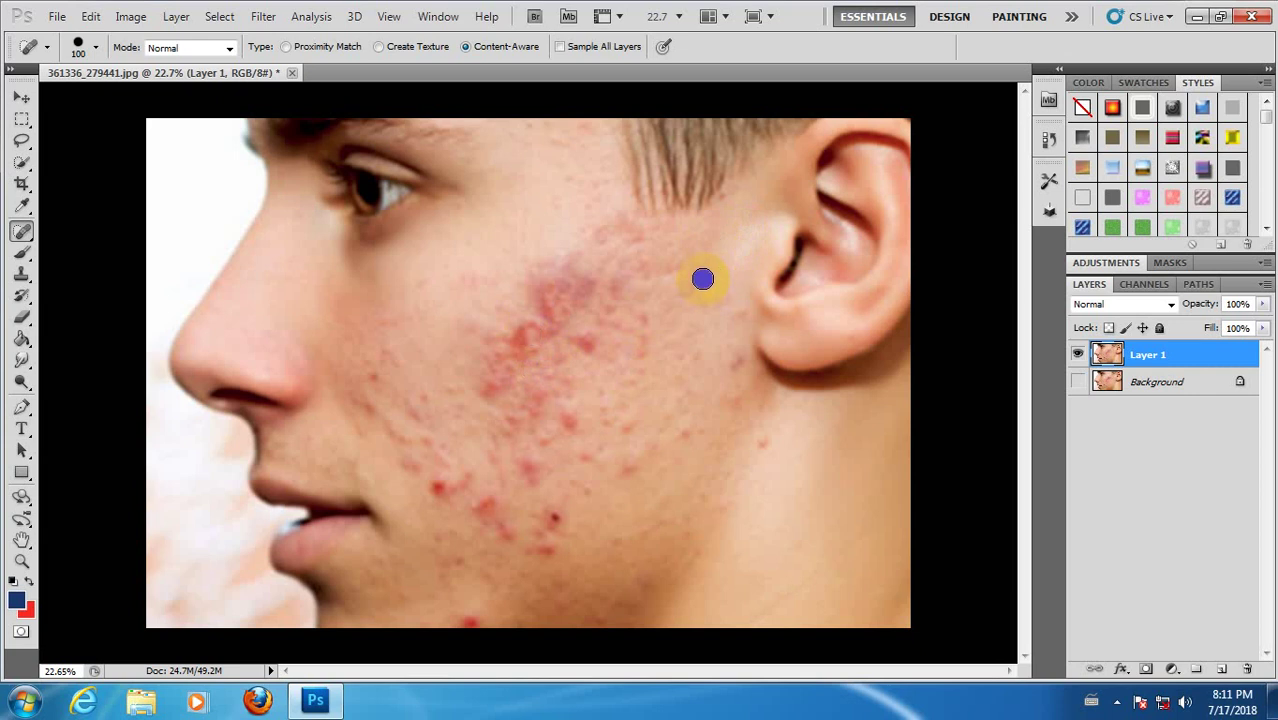
left_click(764, 446)
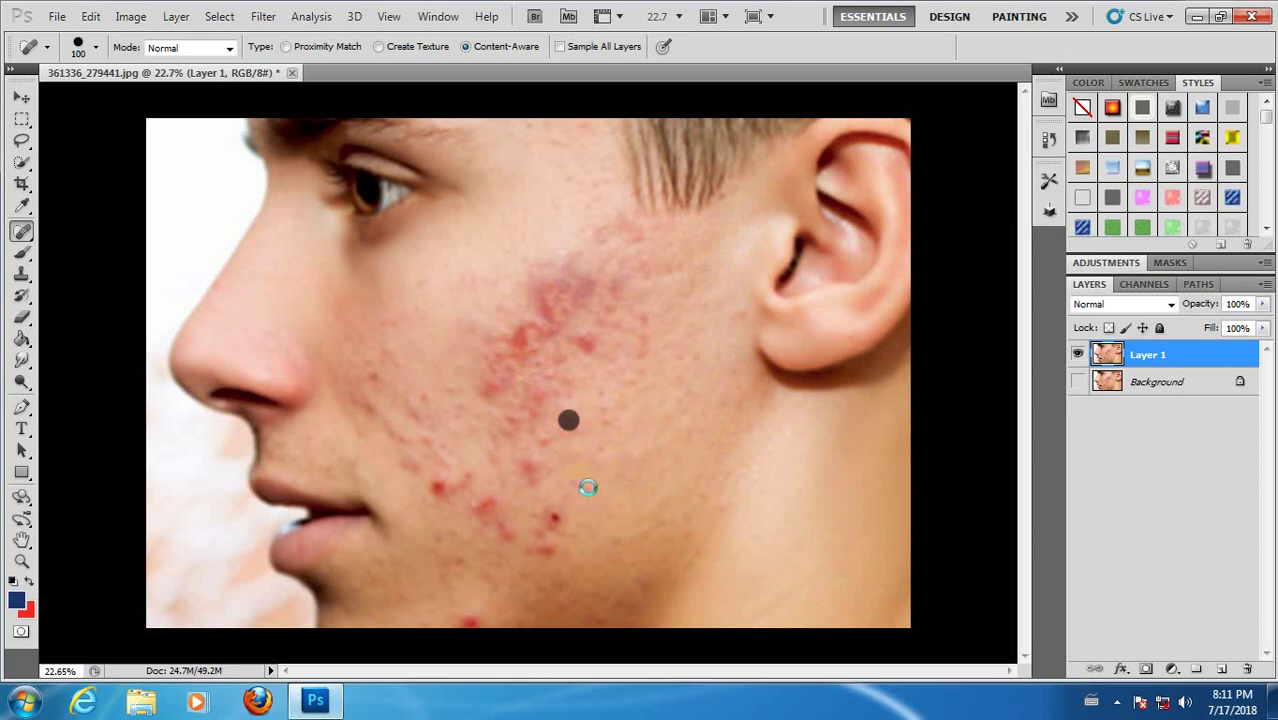
Heal the red spots on the lower cheek, near the chin, mouth and nose
left_click(537, 481)
left_click_drag(554, 516, 539, 558)
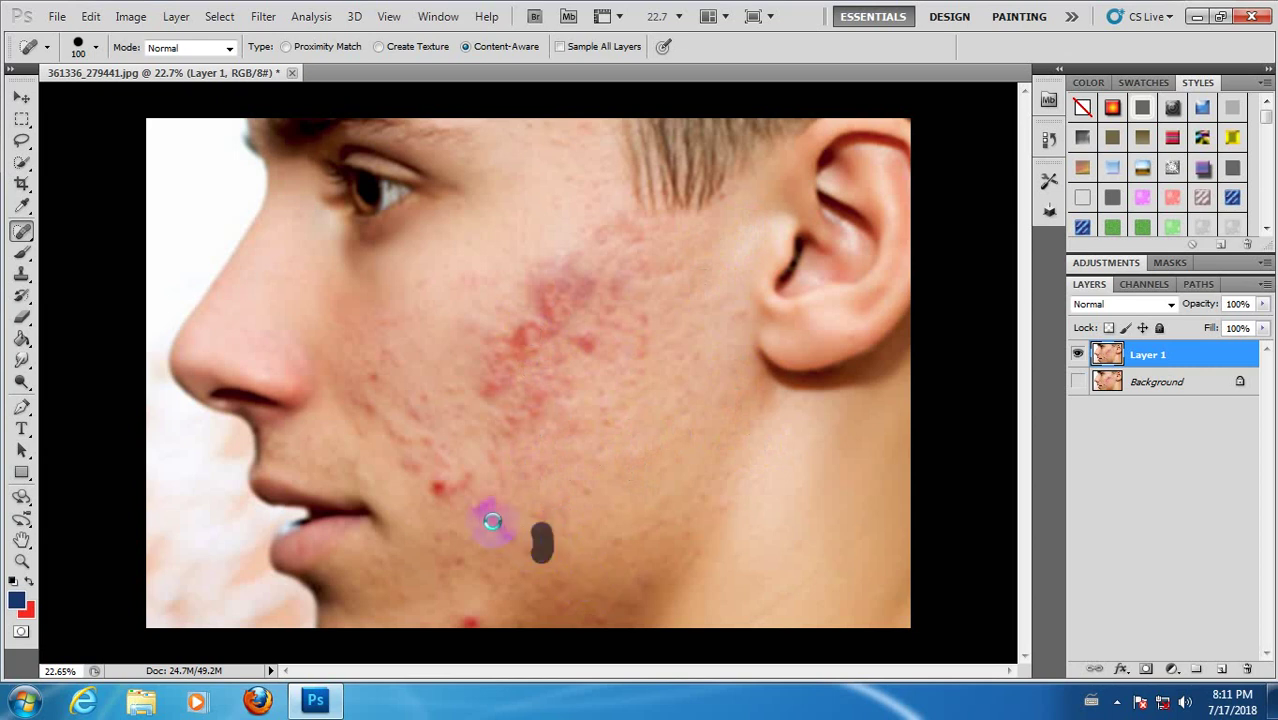
left_click_drag(492, 521, 502, 529)
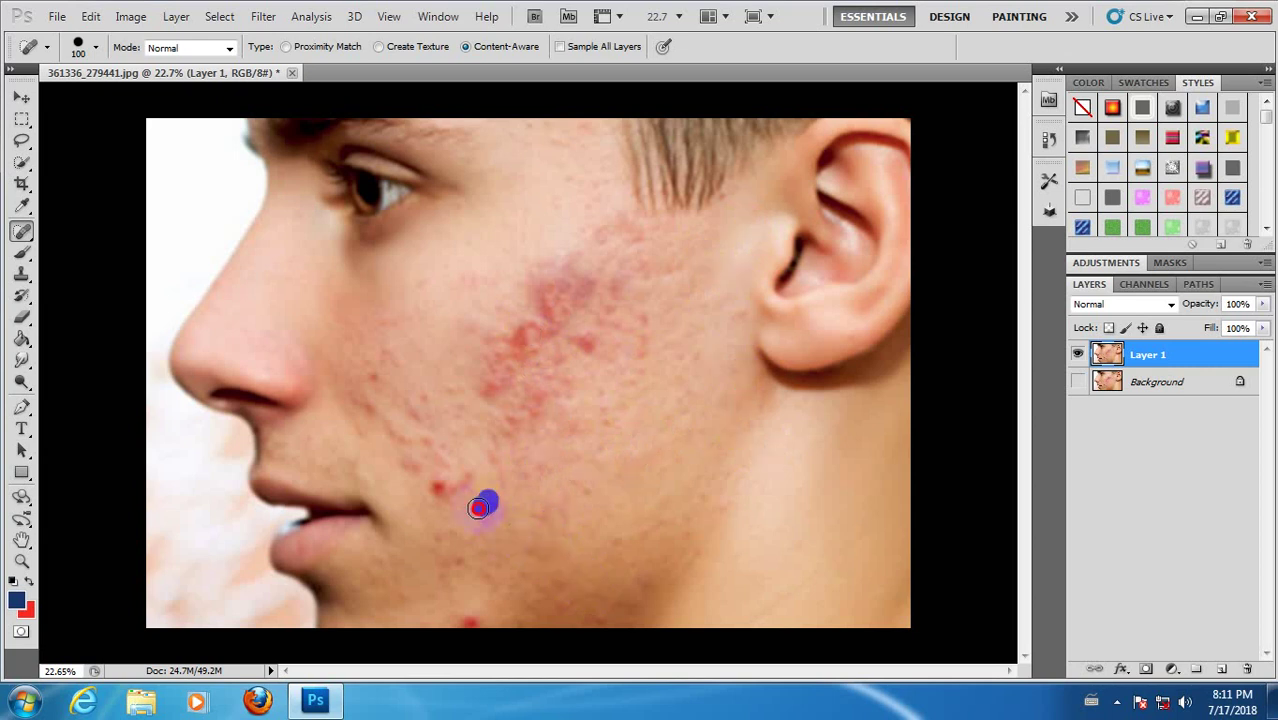
left_click(441, 488)
left_click(379, 376)
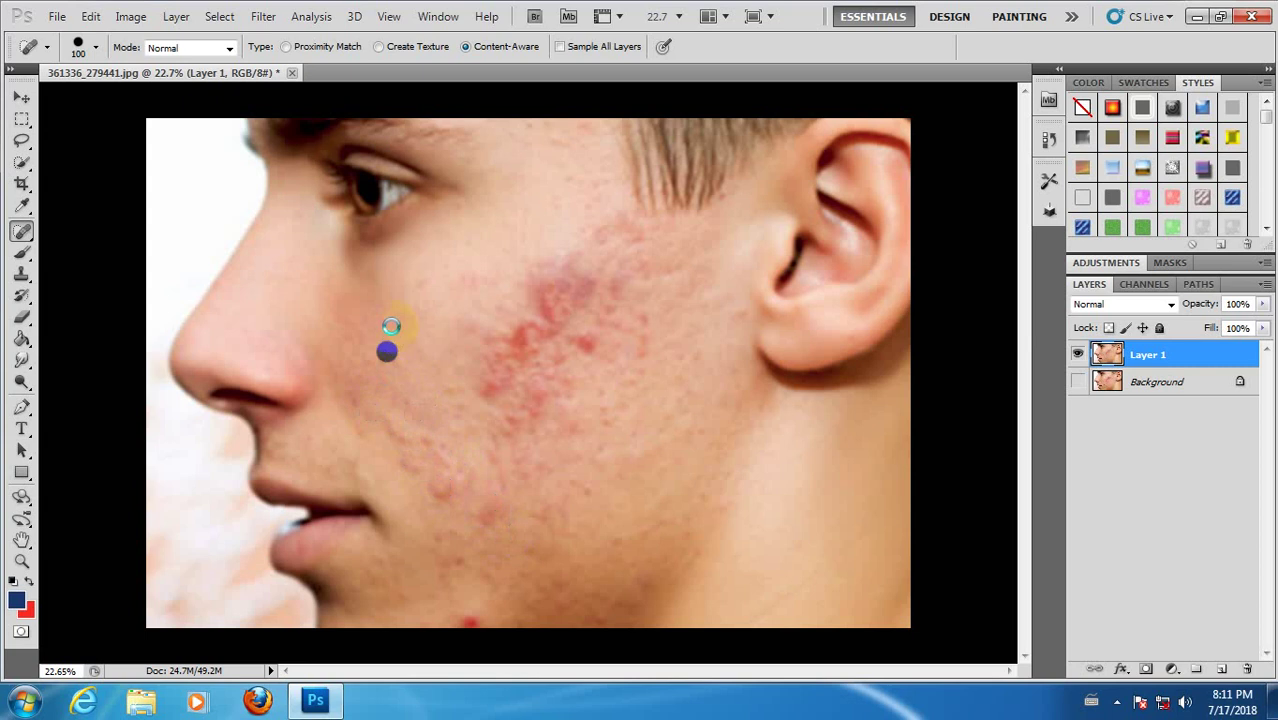
Zoom in and heal the blemishes along the jawline and lower cheek
scroll(451, 442, "down", 2)
scroll(499, 491, "up", 1)
scroll(500, 490, "up", 2)
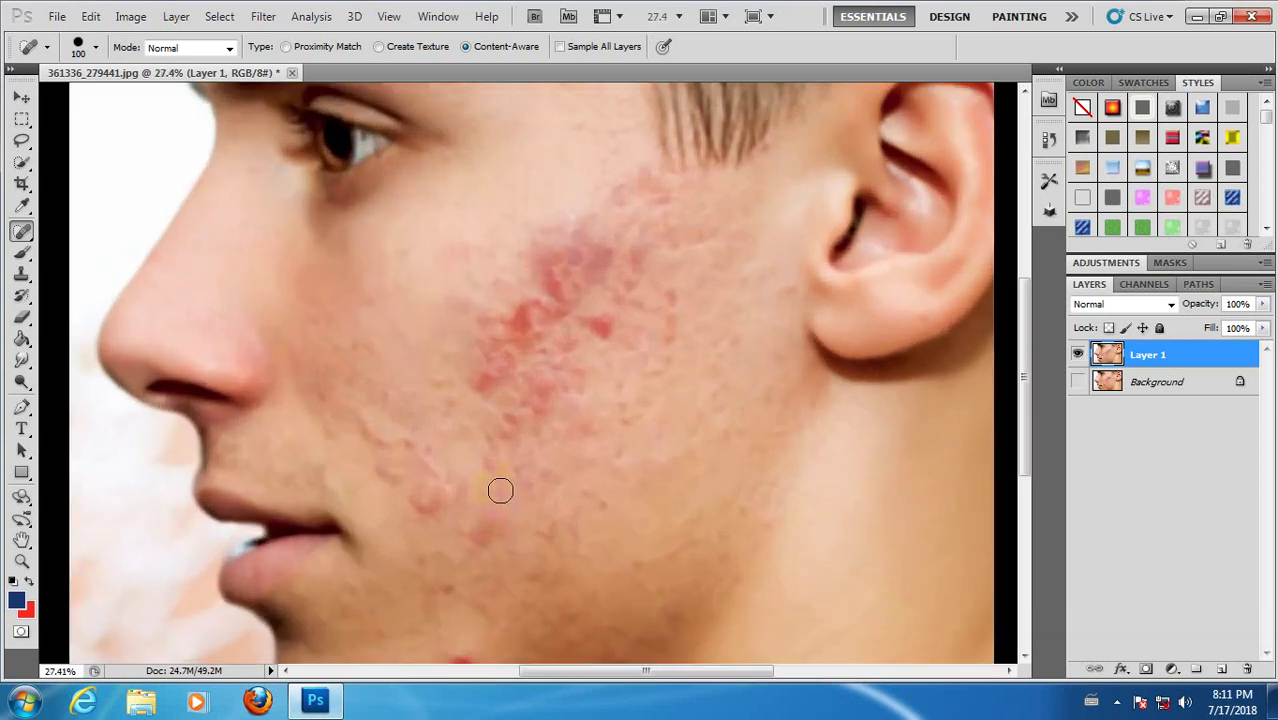
scroll(545, 515, "down", 1)
scroll(540, 465, "up", 1)
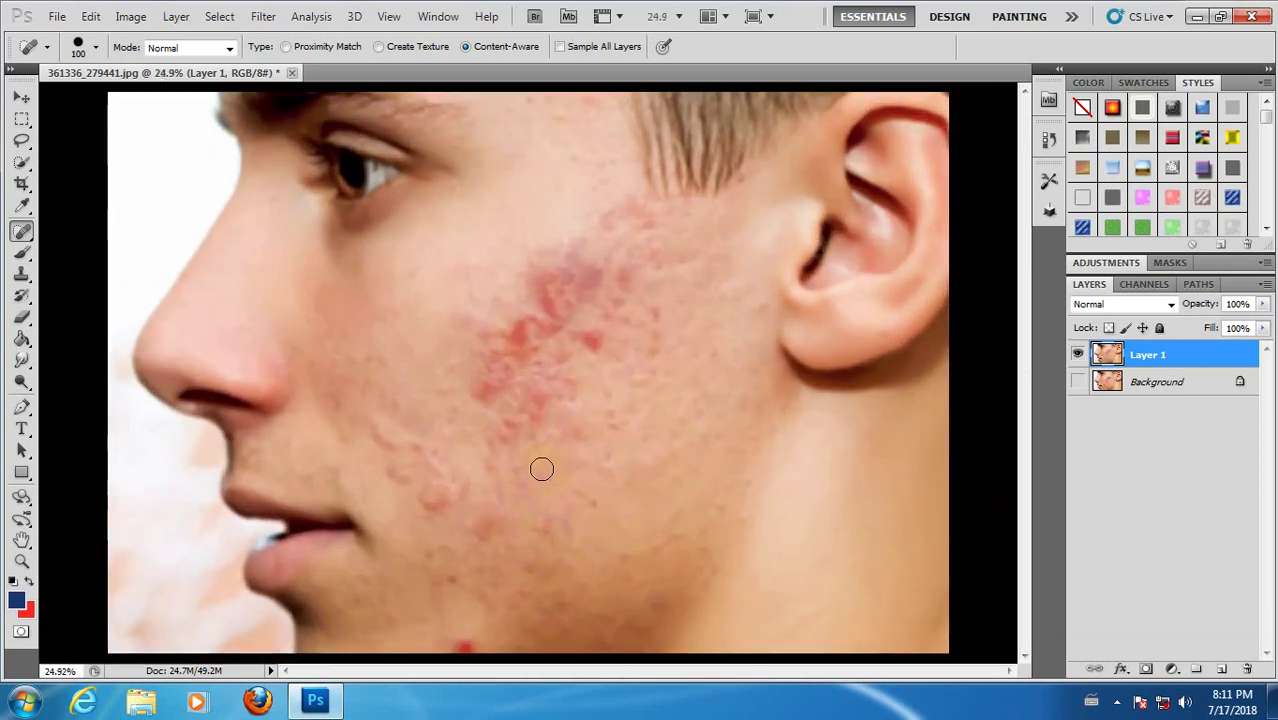
scroll(555, 480, "up", 1)
scroll(582, 560, "up", 1)
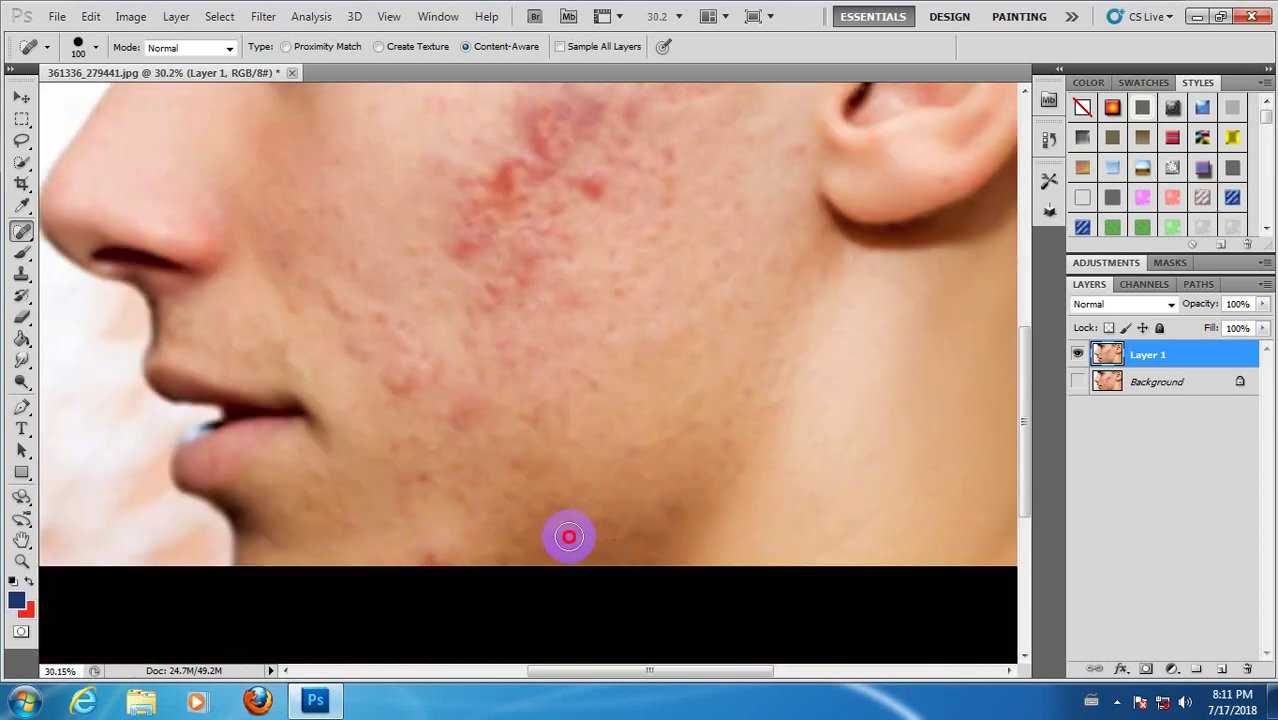
left_click_drag(462, 495, 422, 474)
left_click(402, 445)
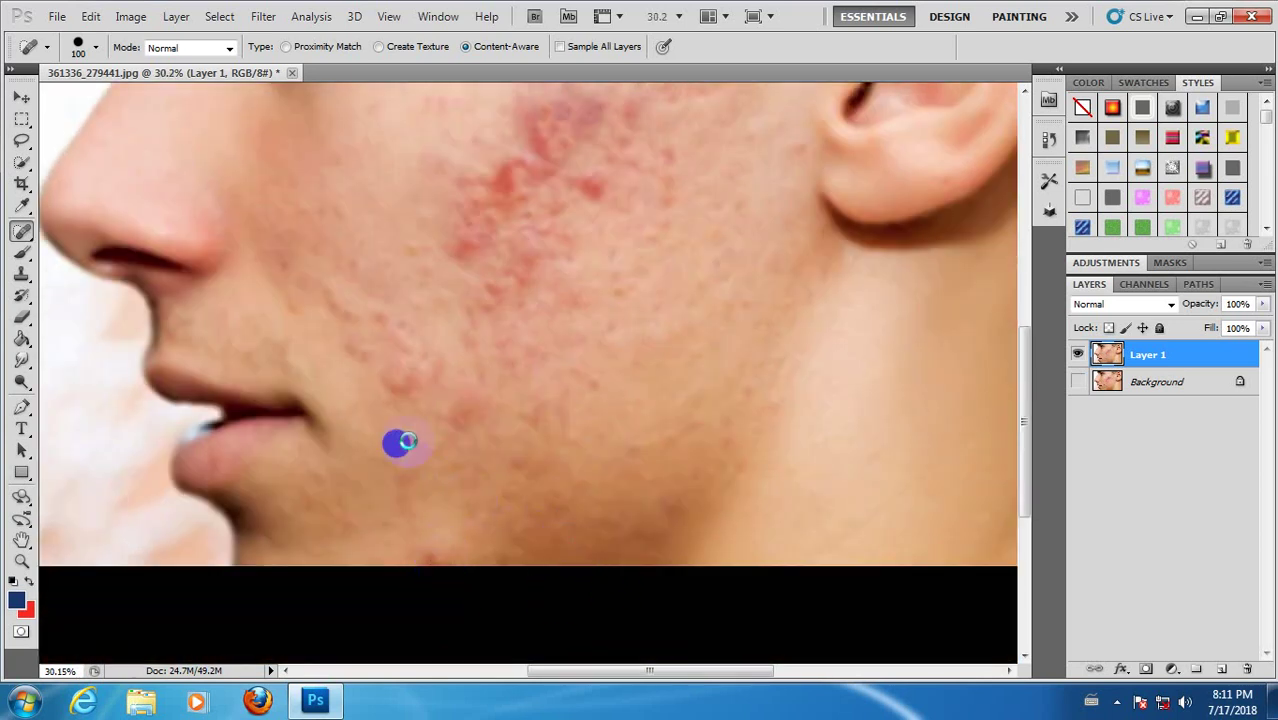
left_click(513, 468)
left_click(588, 379)
left_click(565, 419)
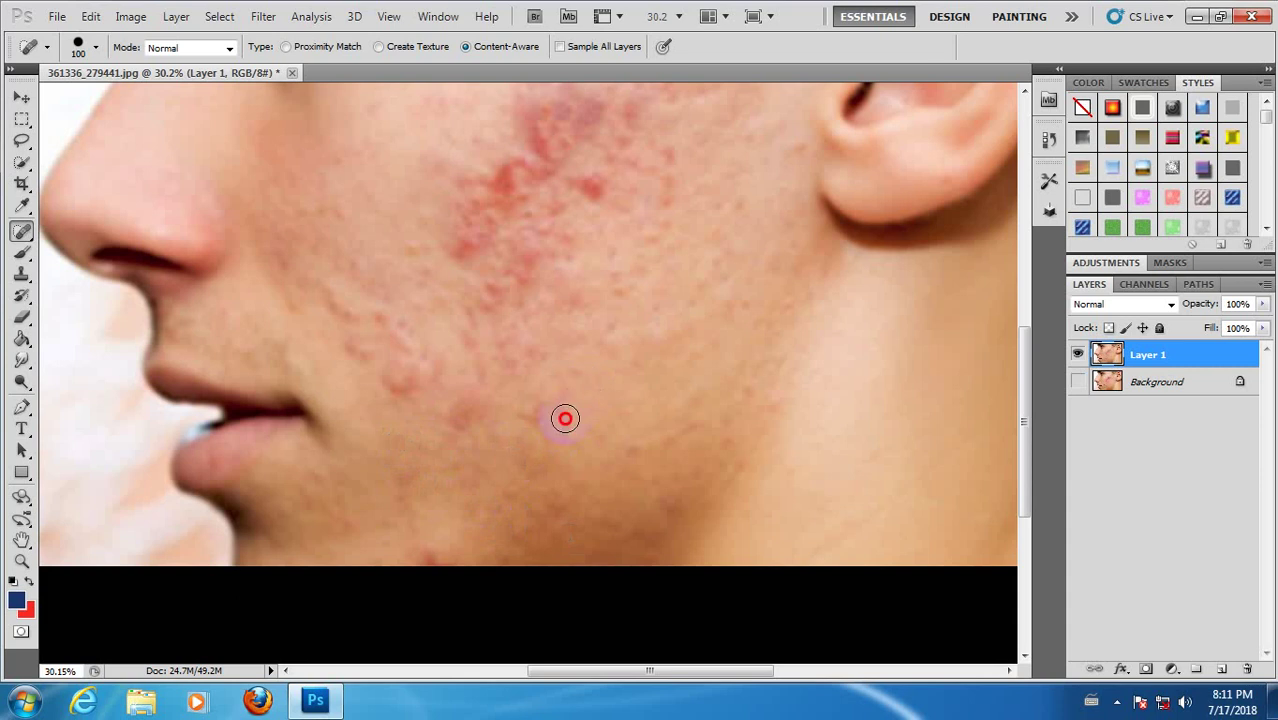
left_click(531, 419)
left_click(646, 458)
Heal spots higher up the cheek and below the acne patch
left_click(668, 499)
left_click(668, 462)
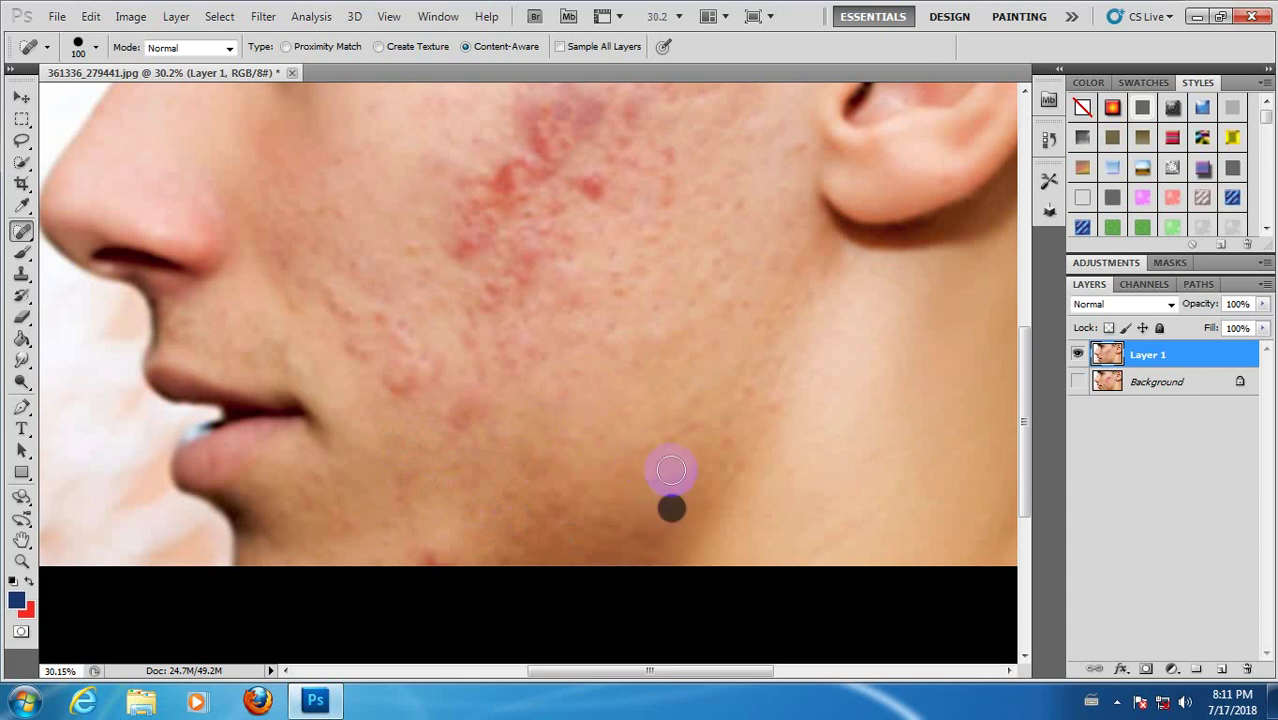
left_click(699, 425)
left_click(751, 387)
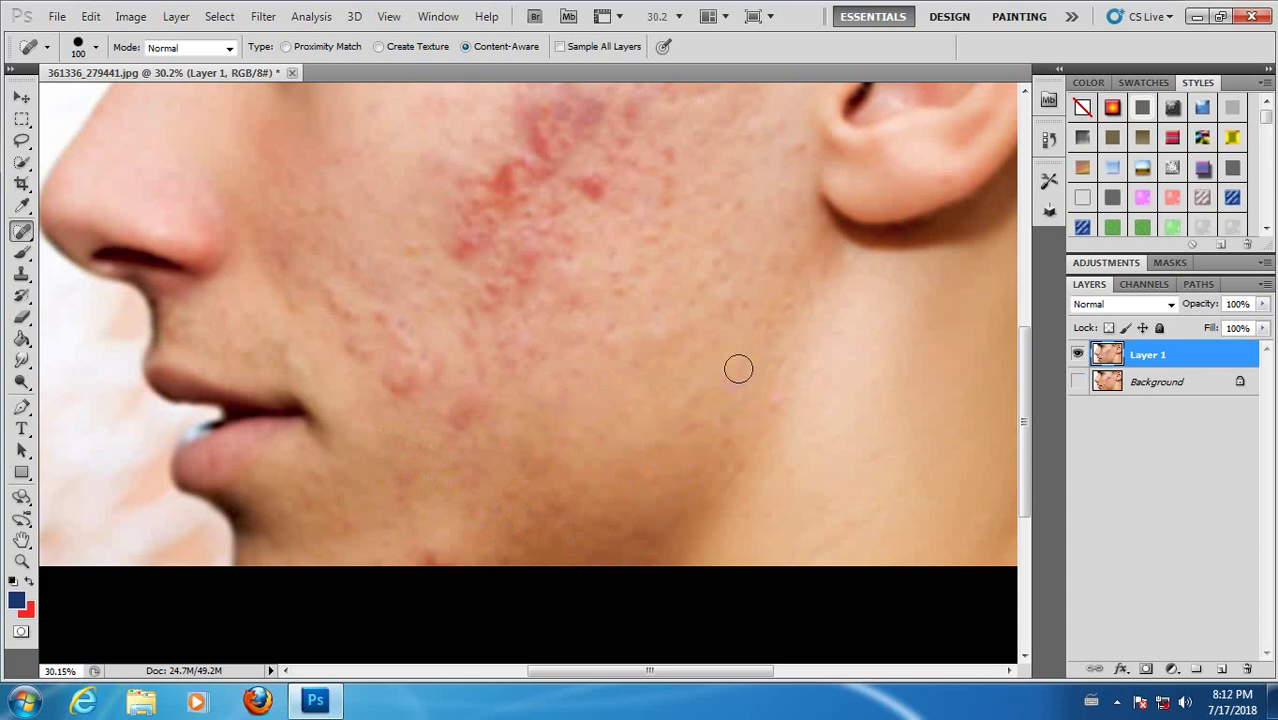
left_click(486, 302)
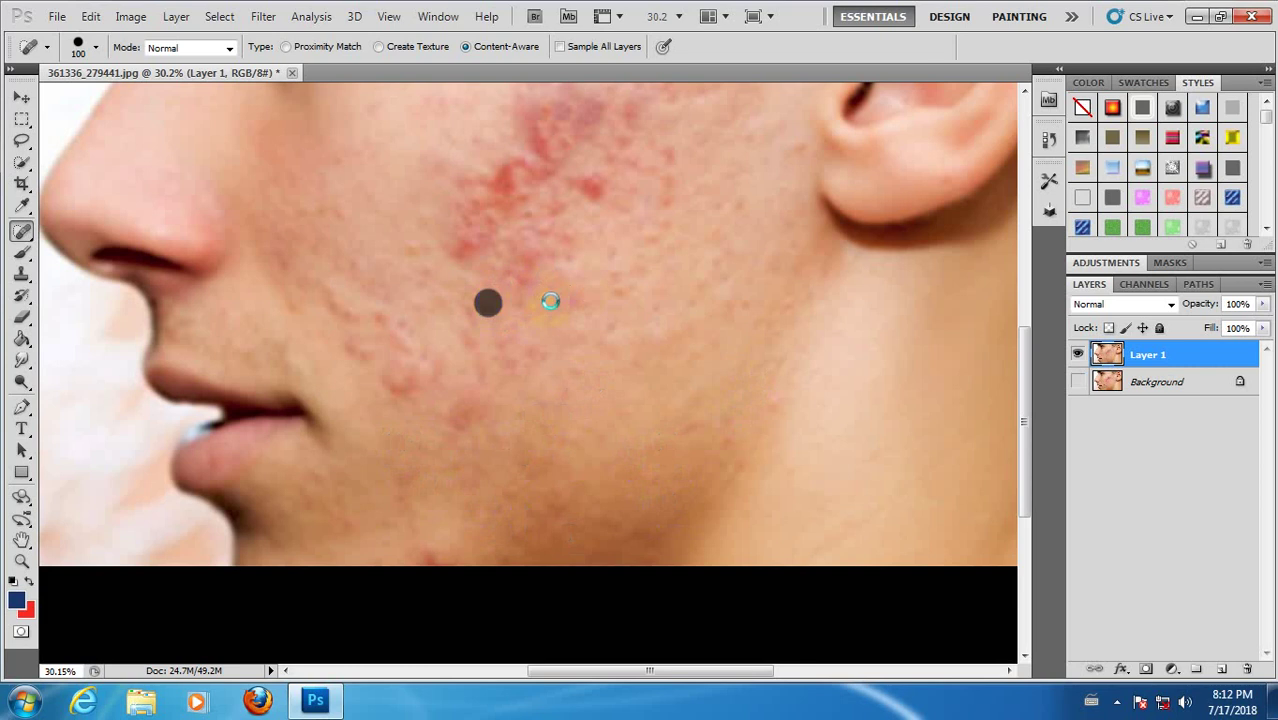
left_click(461, 402)
left_click(459, 416)
left_click(473, 398)
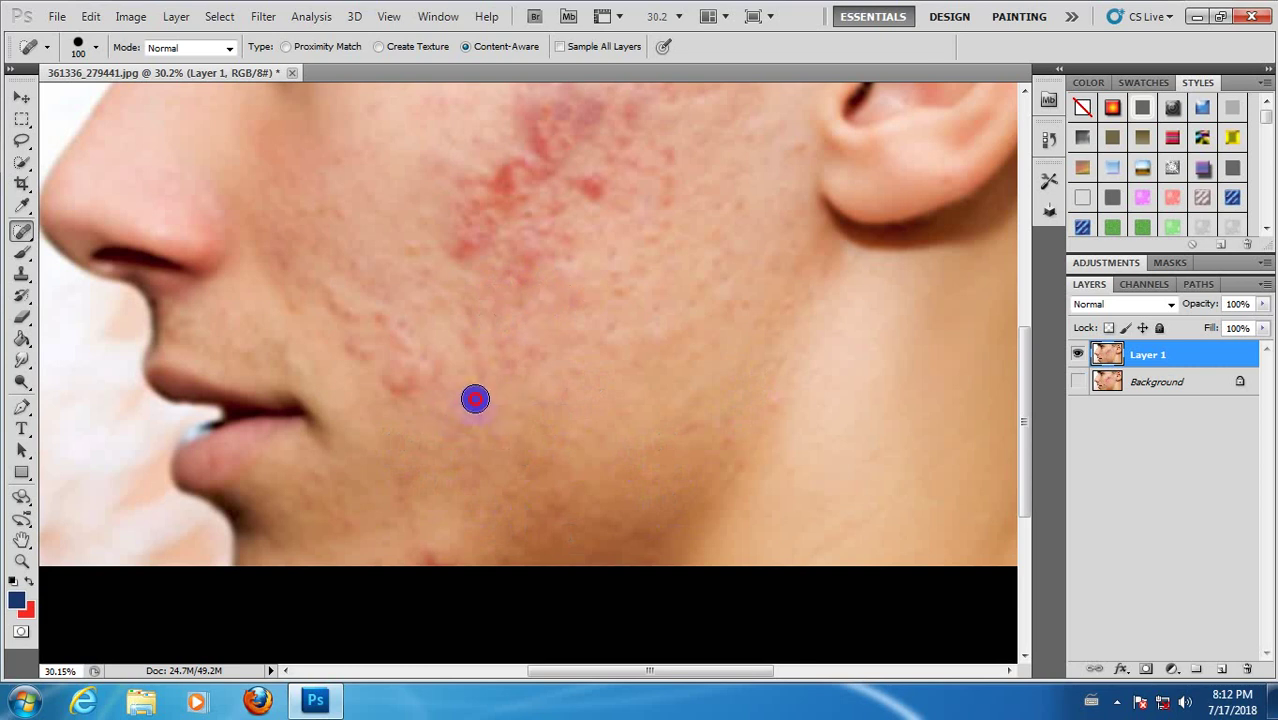
left_click(402, 387)
Clear the remaining spots near the mouth and nose, then zoom back out
left_click(419, 371)
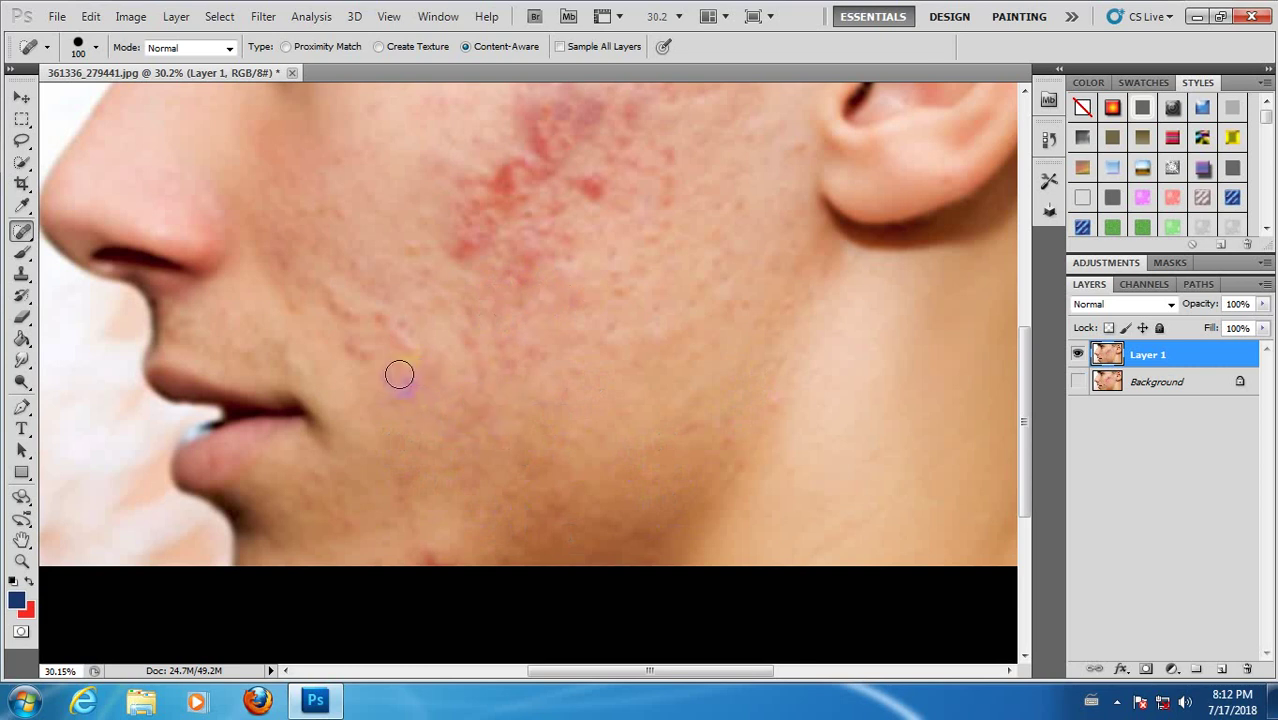
left_click(398, 370)
left_click(402, 338)
left_click(360, 353)
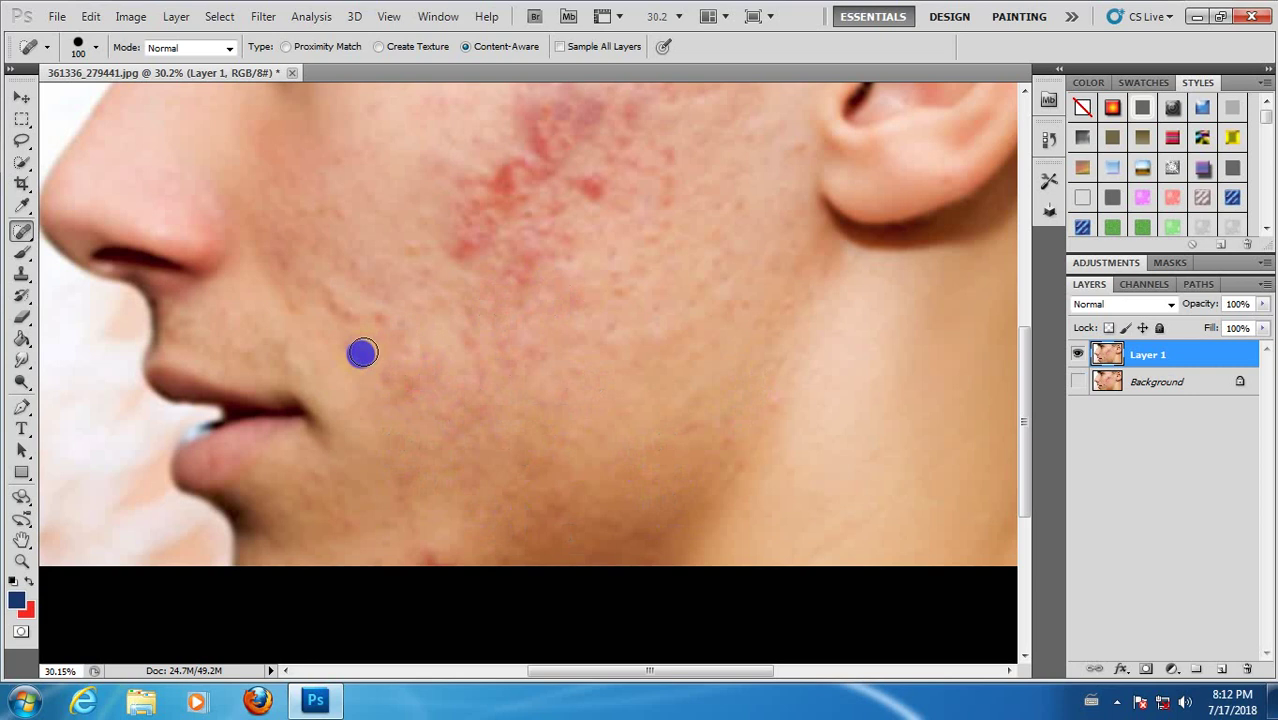
left_click(350, 344)
left_click(377, 319)
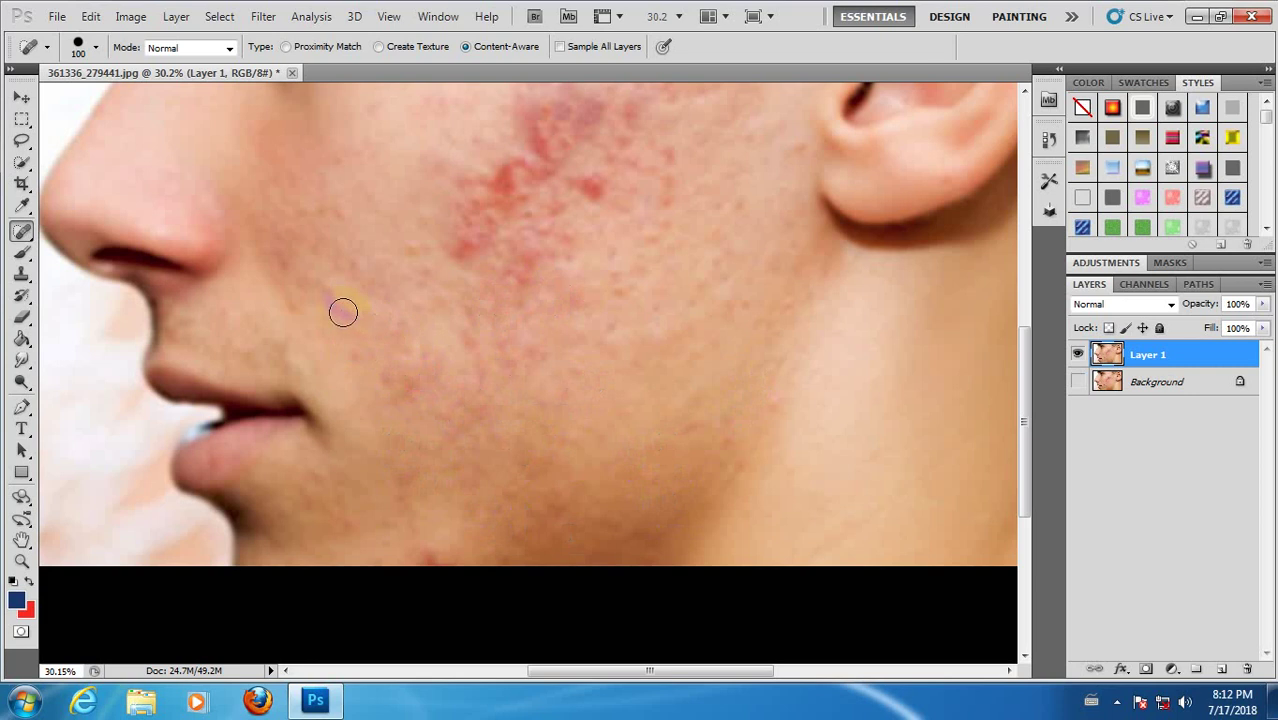
left_click(340, 305)
left_click_drag(277, 258, 282, 288)
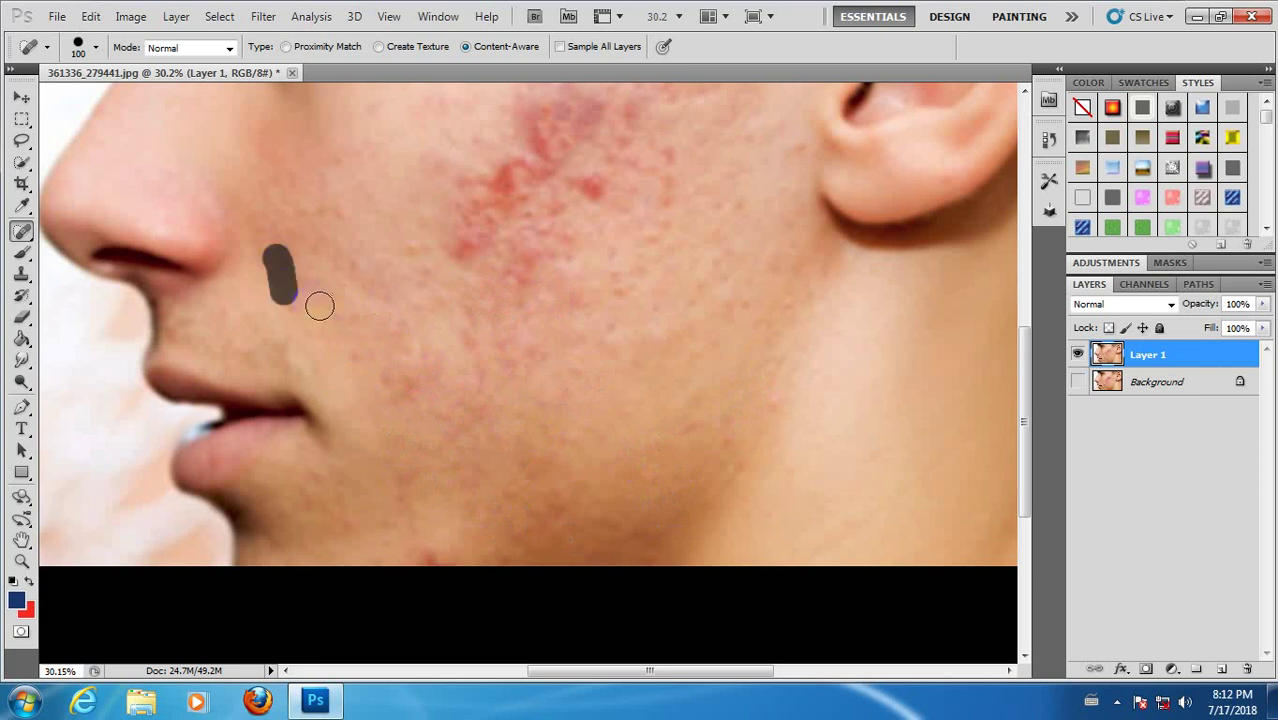
mouse_move(352, 348)
left_mouse_down()
mouse_move(408, 379)
mouse_move(415, 398)
left_mouse_up()
scroll(585, 372, "down", 3, "alt")
scroll(600, 400, "down", 2, "alt")
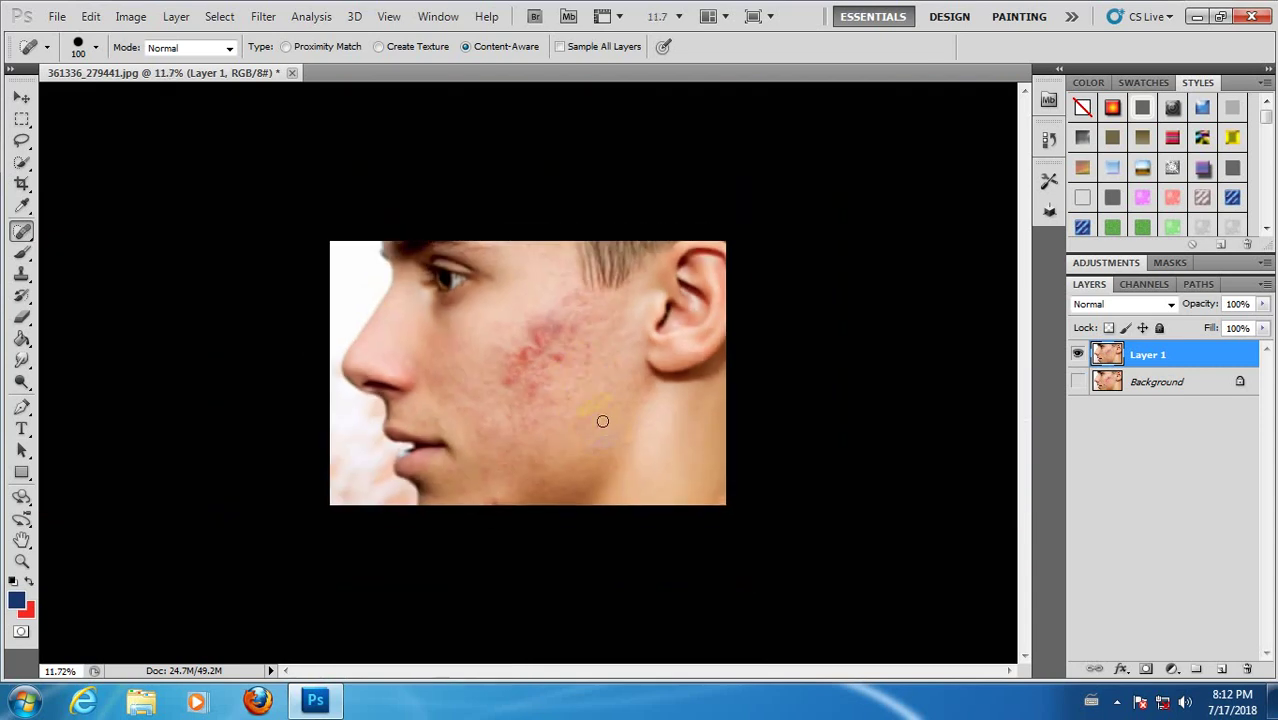
Heal the upper cheek spot, the patch's lower part and spots inside the red patch
scroll(575, 431, "up", 3, "alt")
scroll(571, 428, "up", 1, "alt")
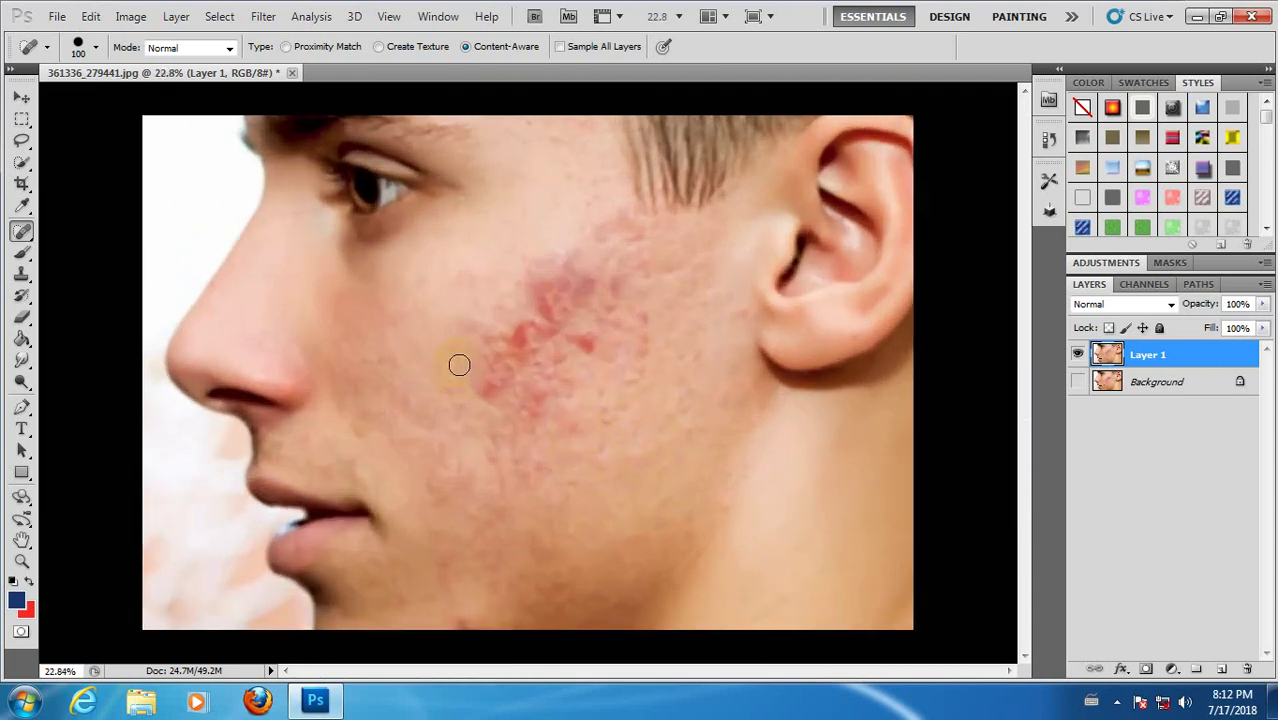
mouse_move(465, 314)
left_mouse_down()
mouse_move(429, 282)
mouse_move(412, 296)
left_mouse_up()
left_click_drag(399, 403, 455, 420)
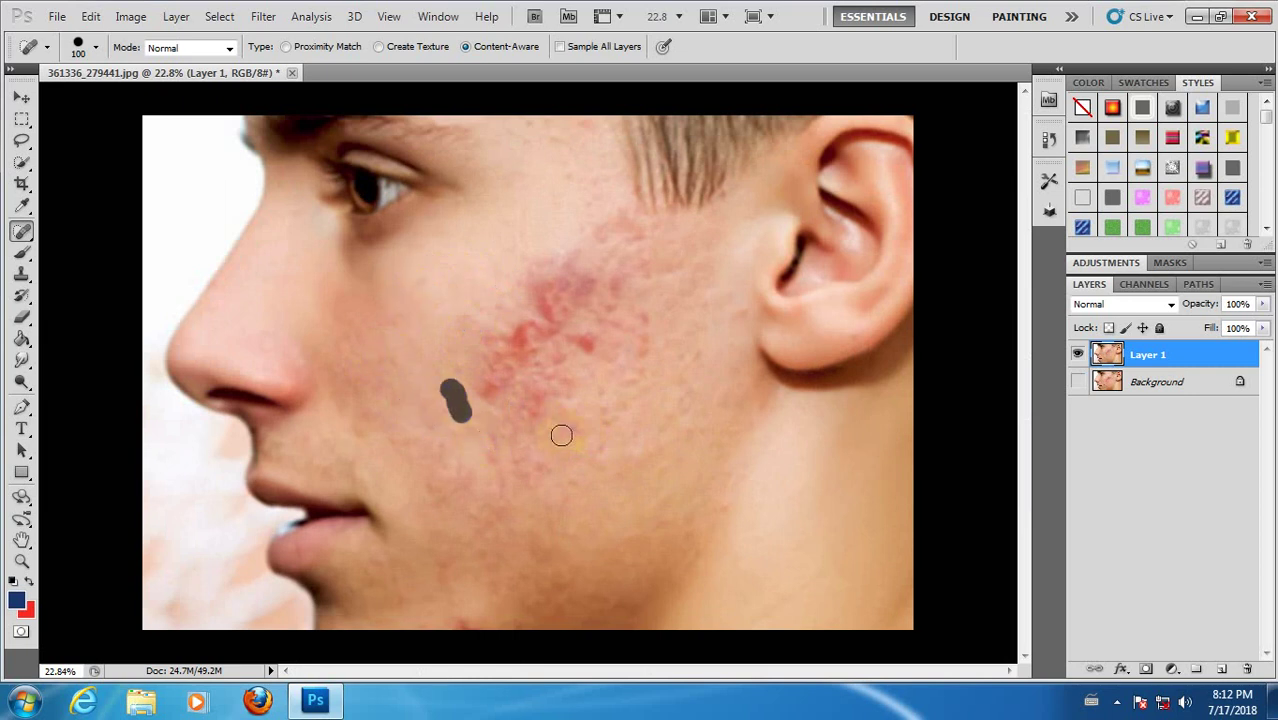
left_click(583, 344)
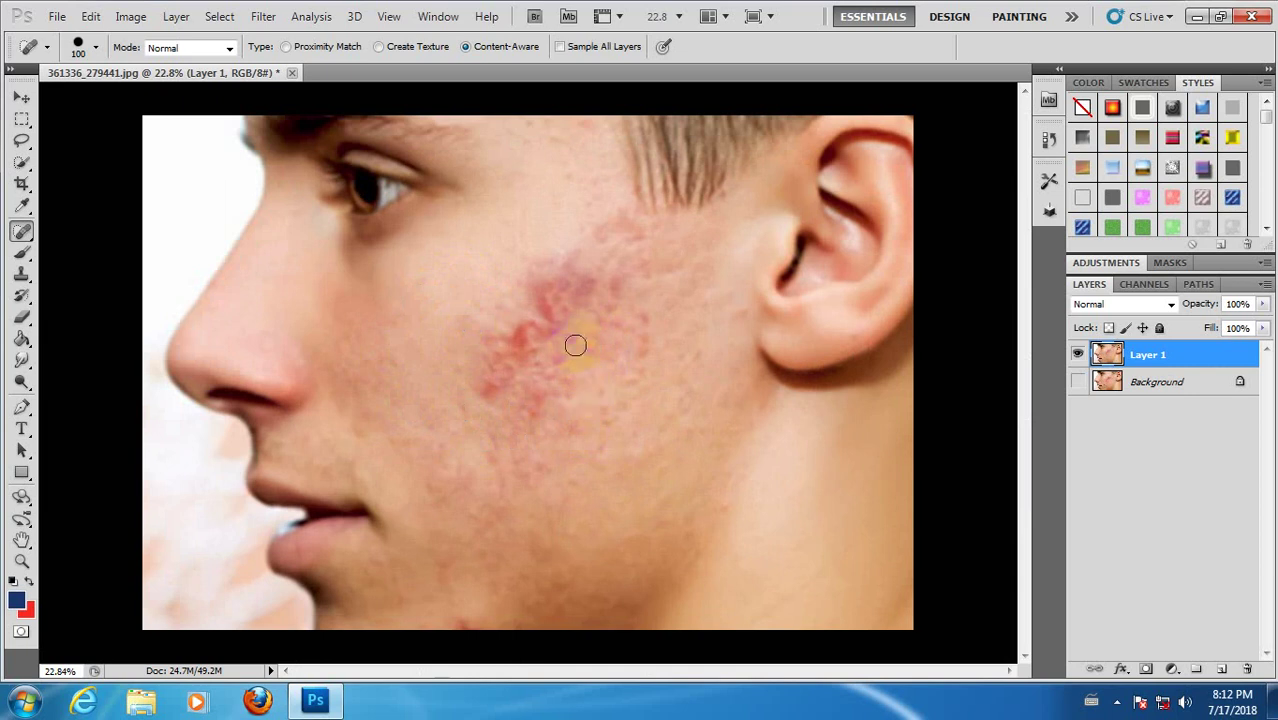
left_click(574, 337)
left_click(552, 376)
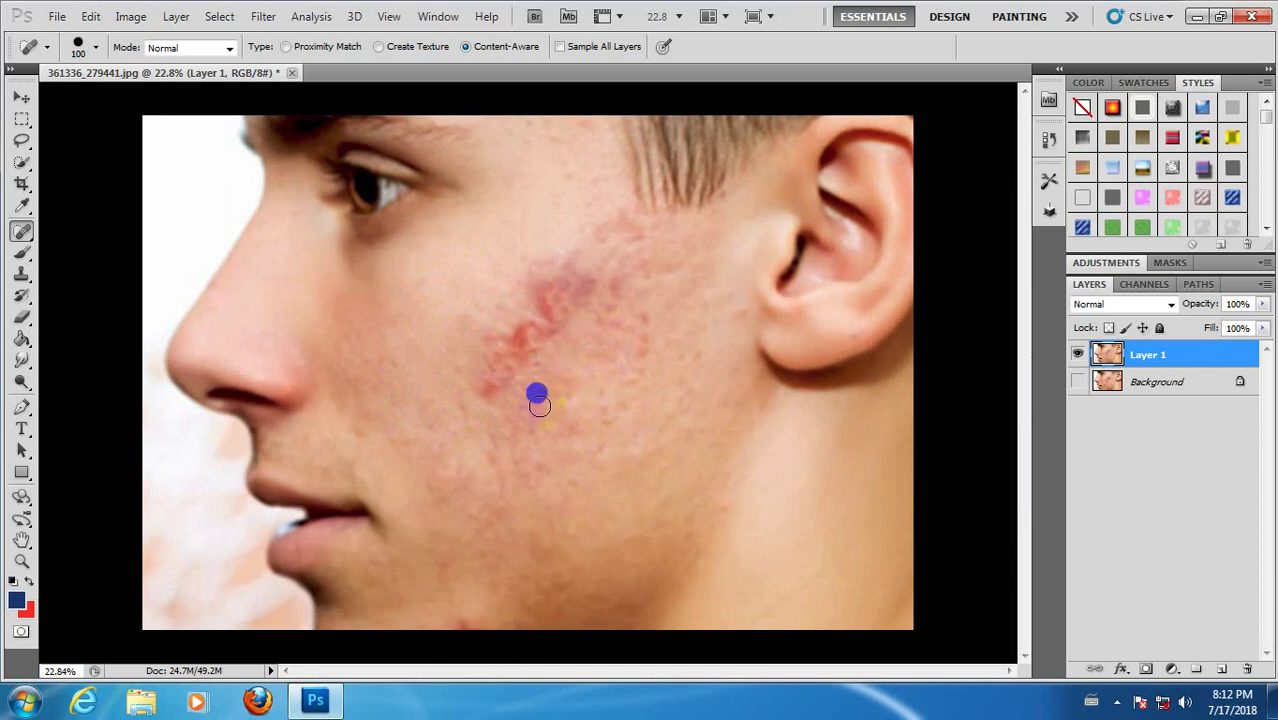
Paint over the rest of the red patch, its remaining spots and its upper edge
left_click_drag(553, 394, 533, 427)
mouse_move(509, 382)
left_mouse_down()
mouse_move(477, 392)
mouse_move(507, 393)
mouse_move(508, 360)
mouse_move(531, 355)
mouse_move(520, 342)
mouse_move(531, 357)
mouse_move(509, 352)
mouse_move(556, 322)
mouse_move(508, 346)
mouse_move(536, 346)
left_mouse_up()
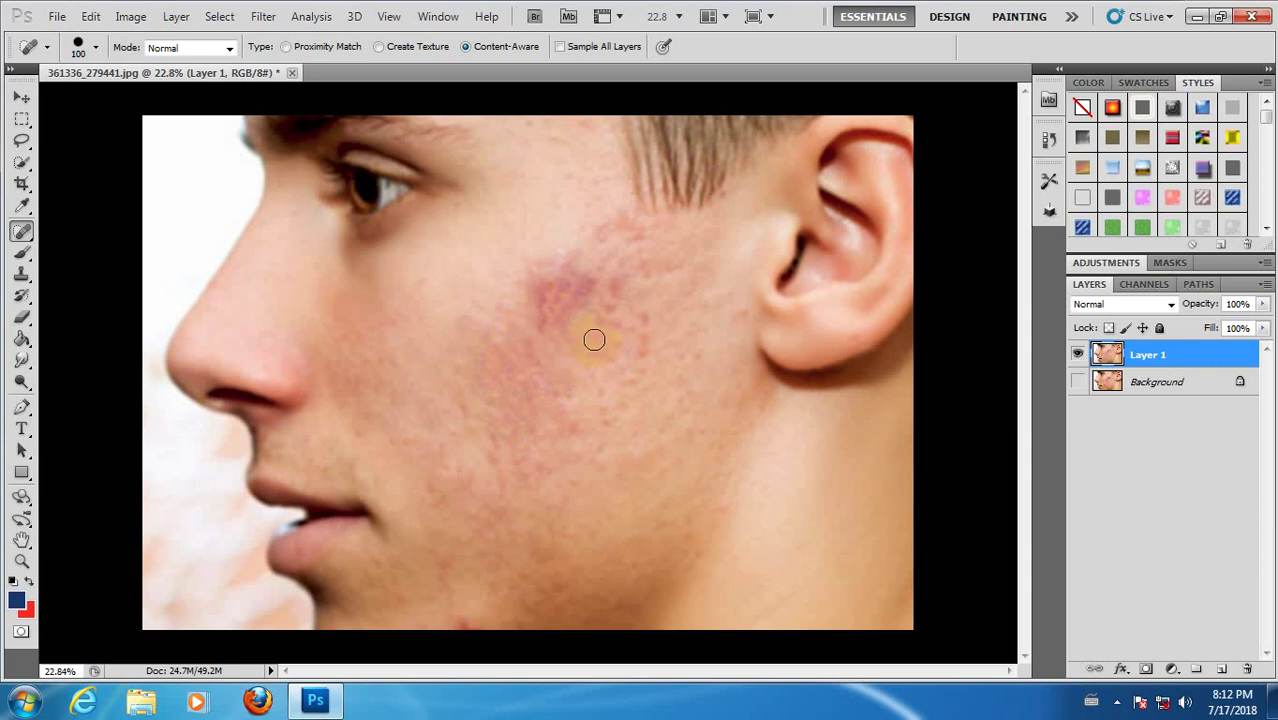
mouse_move(615, 287)
left_mouse_down()
mouse_move(642, 360)
mouse_move(600, 340)
left_mouse_up()
left_click(641, 379)
left_click(641, 372)
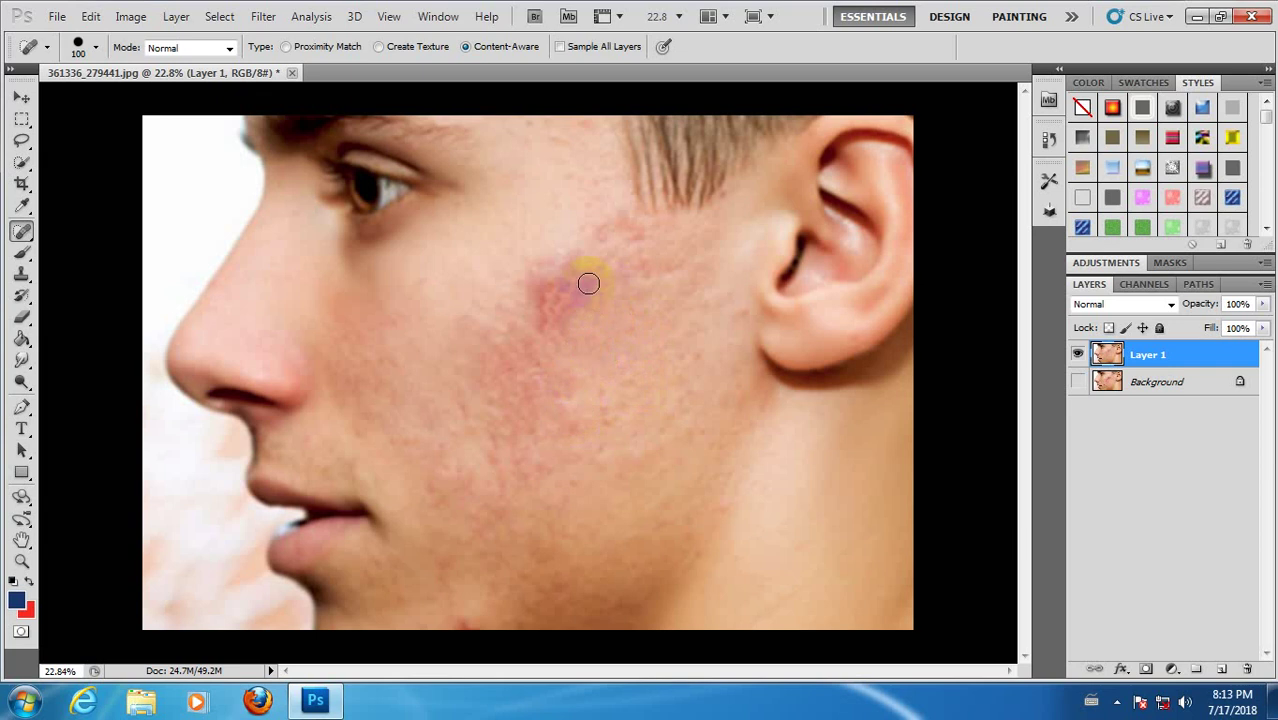
left_click_drag(588, 284, 569, 317)
left_click_drag(577, 272, 575, 316)
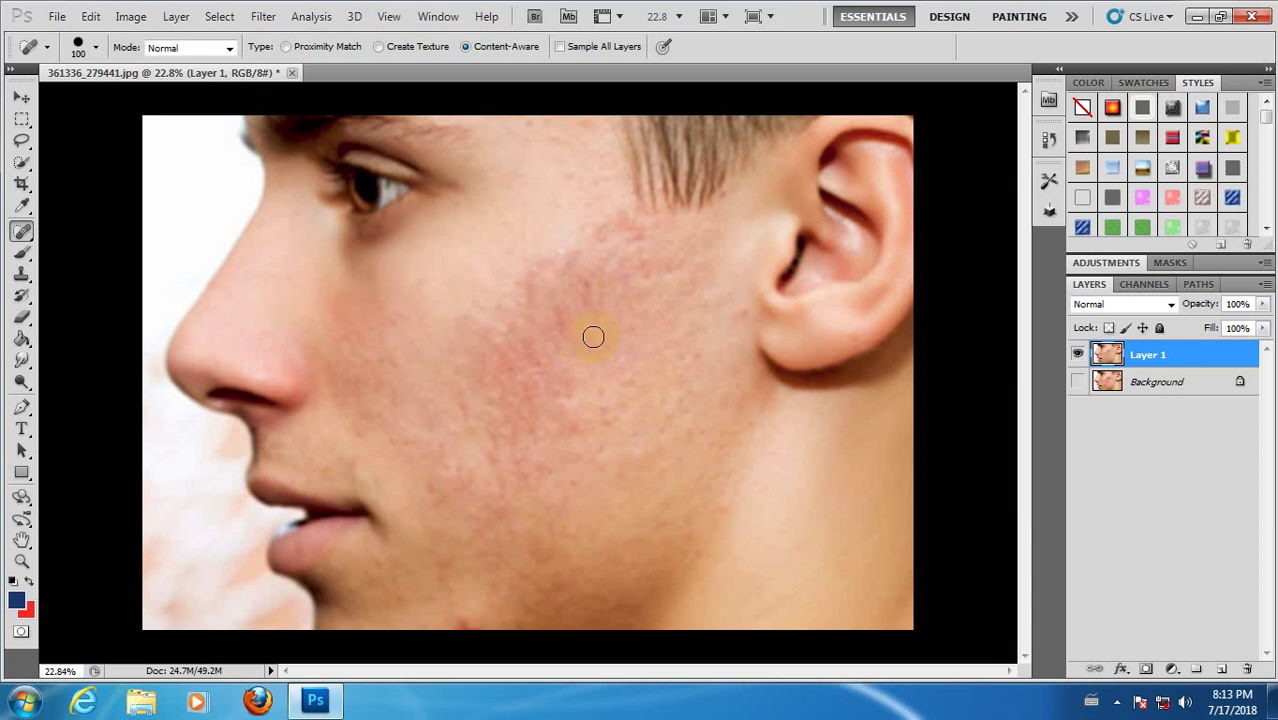
scroll(593, 337, "down", 3)
scroll(587, 337, "down", 2)
scroll(585, 337, "down", 2)
scroll(576, 362, "up", 3)
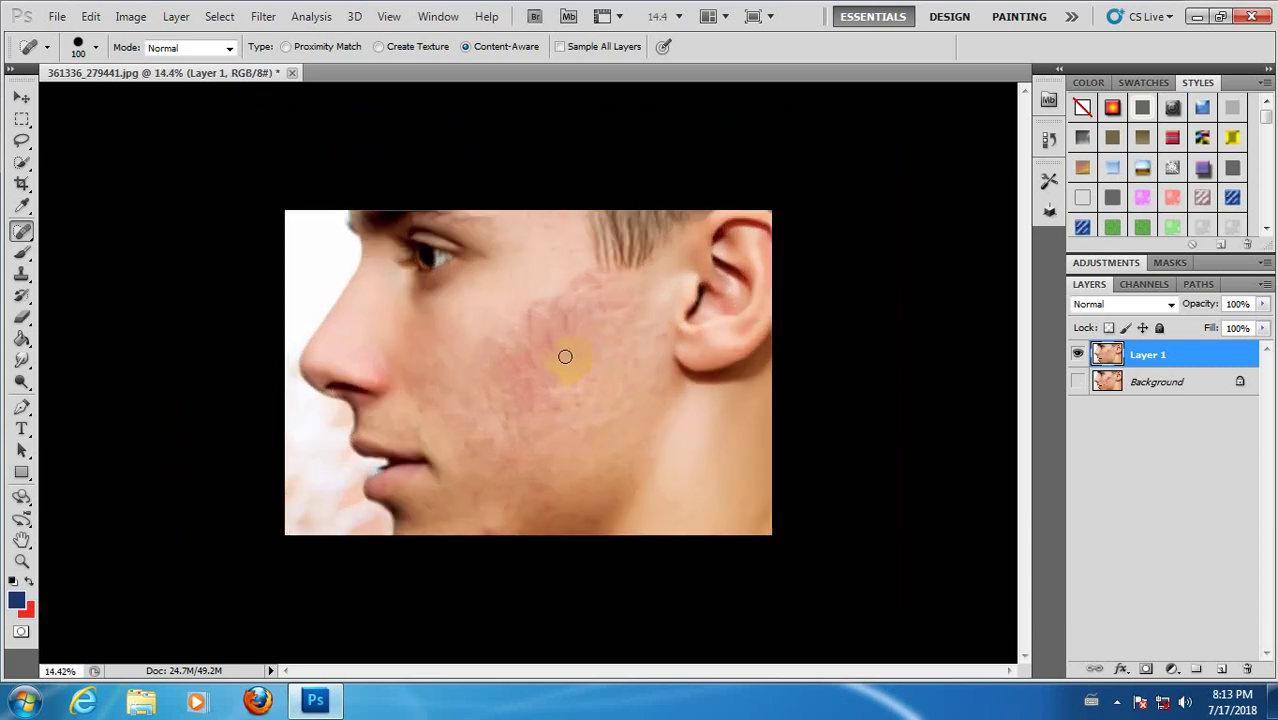
scroll(565, 357, "up", 1)
left_click(1077, 381)
left_click(1078, 355)
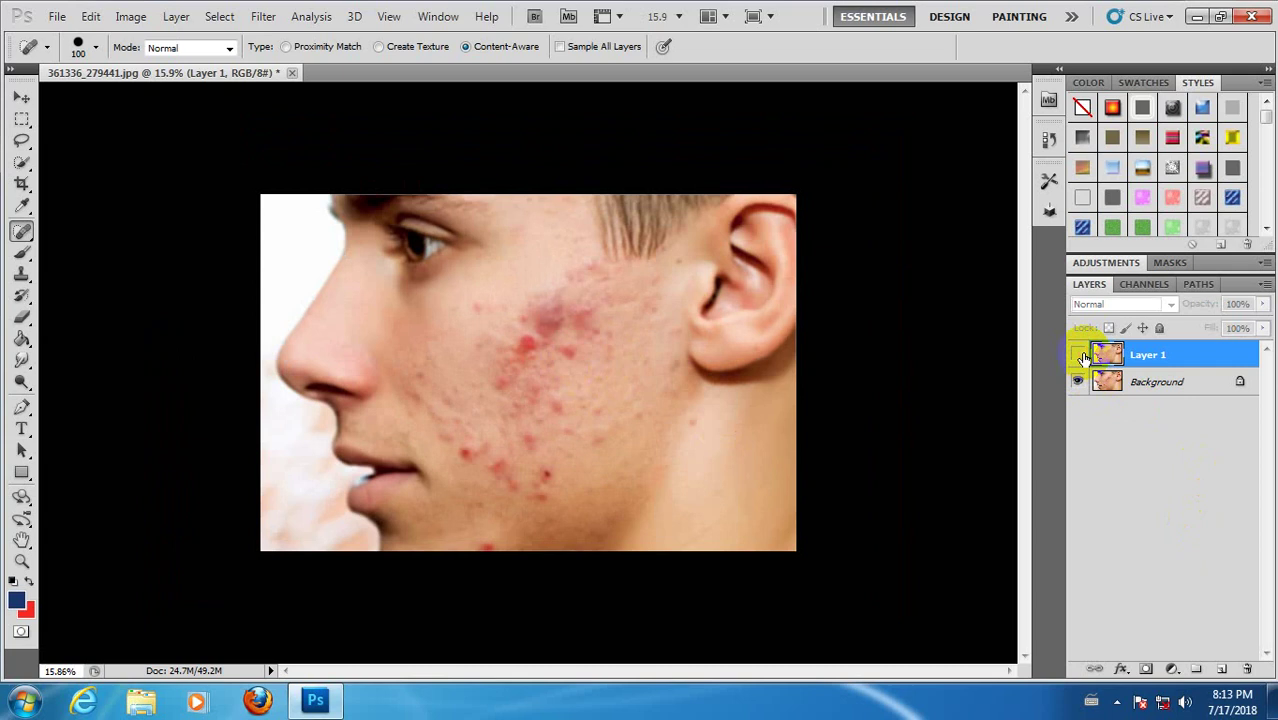
left_click(1079, 355)
left_click(1079, 355)
left_click(1079, 355)
left_click(1079, 355)
left_click(1079, 355)
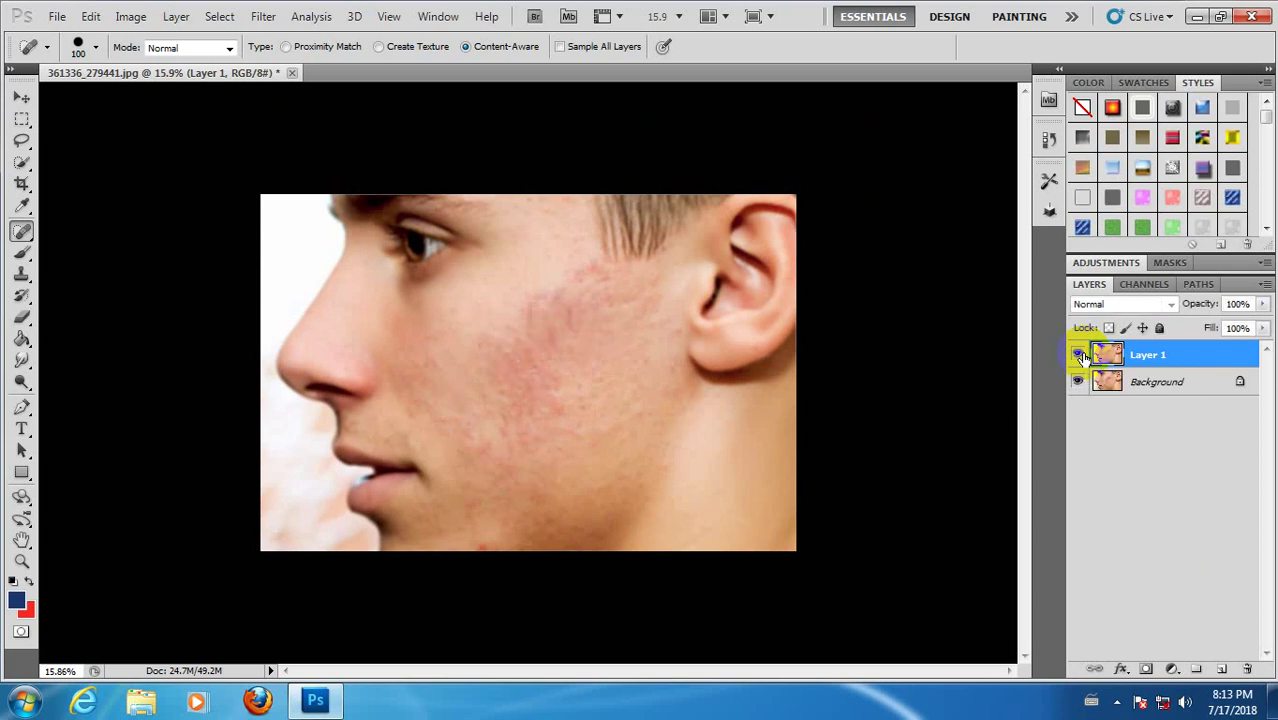
left_click(1083, 357)
left_click(1083, 357)
left_click(1084, 358)
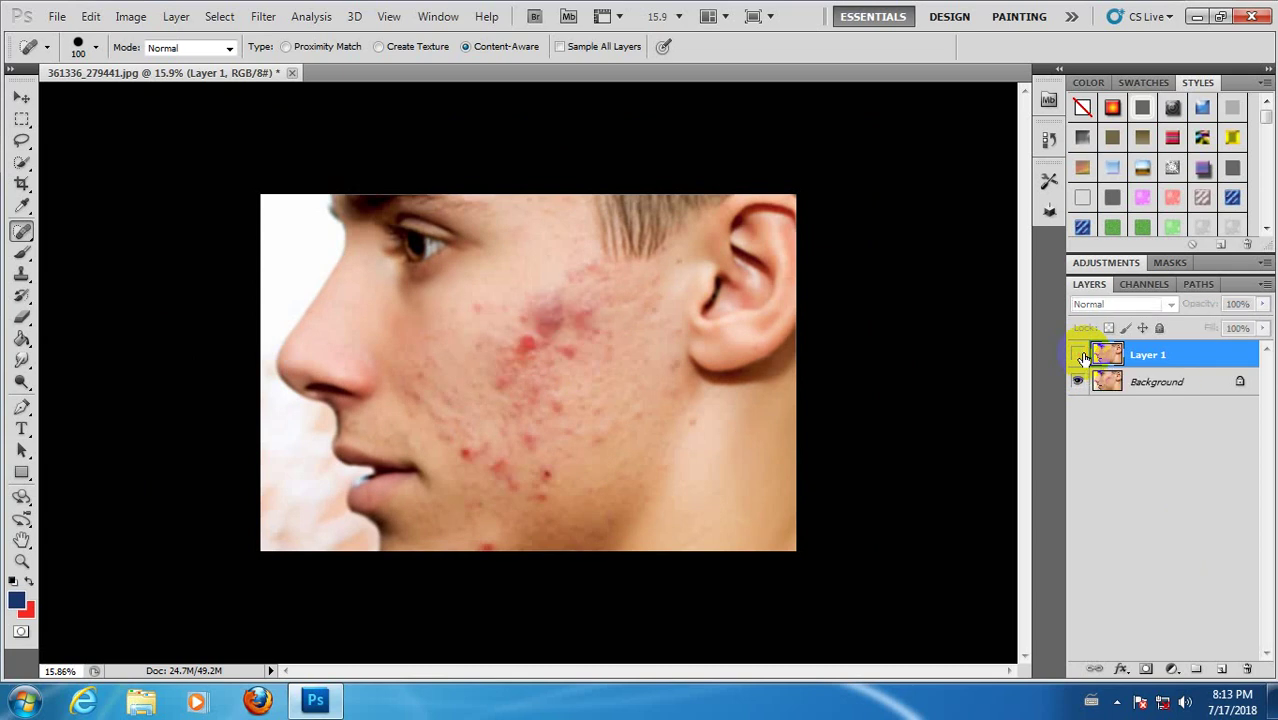
left_click(1083, 357)
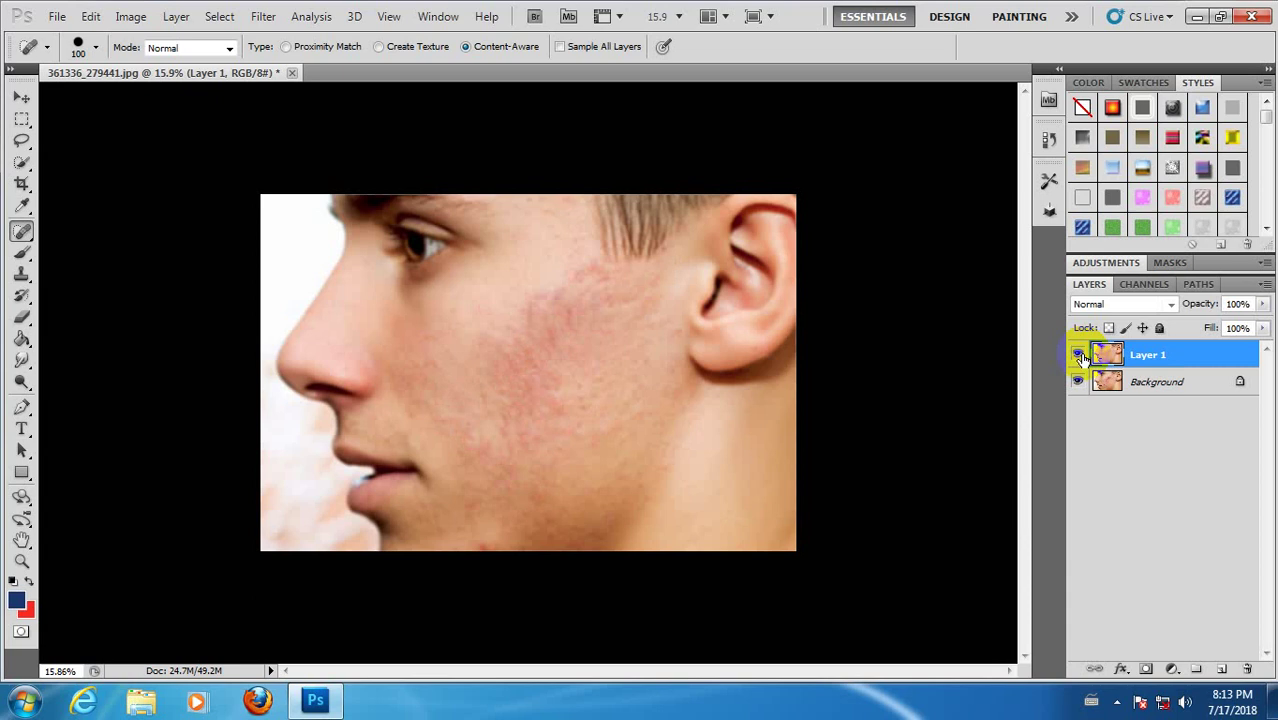
Heal blemishes and acne strips from the upper cheek down to the lower cheek
scroll(571, 374, "up", 1)
scroll(559, 345, "up", 3)
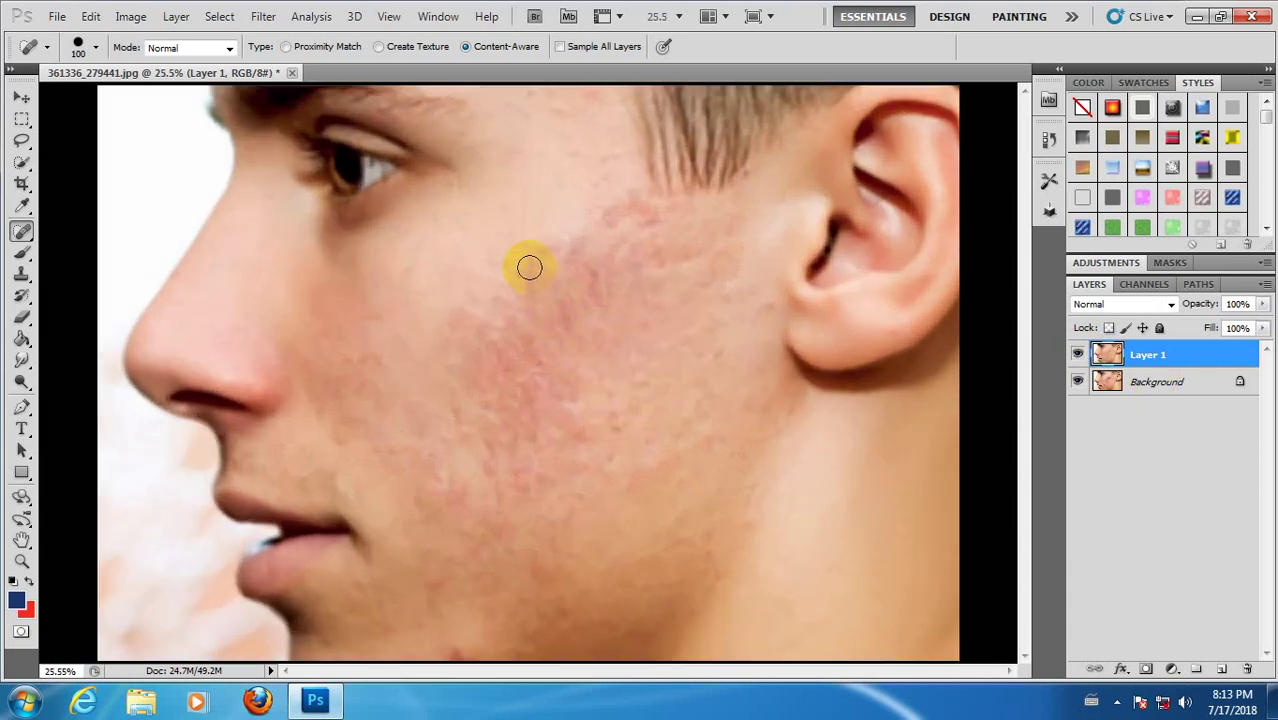
mouse_move(528, 266)
left_mouse_down()
mouse_move(572, 247)
mouse_move(567, 318)
left_mouse_up()
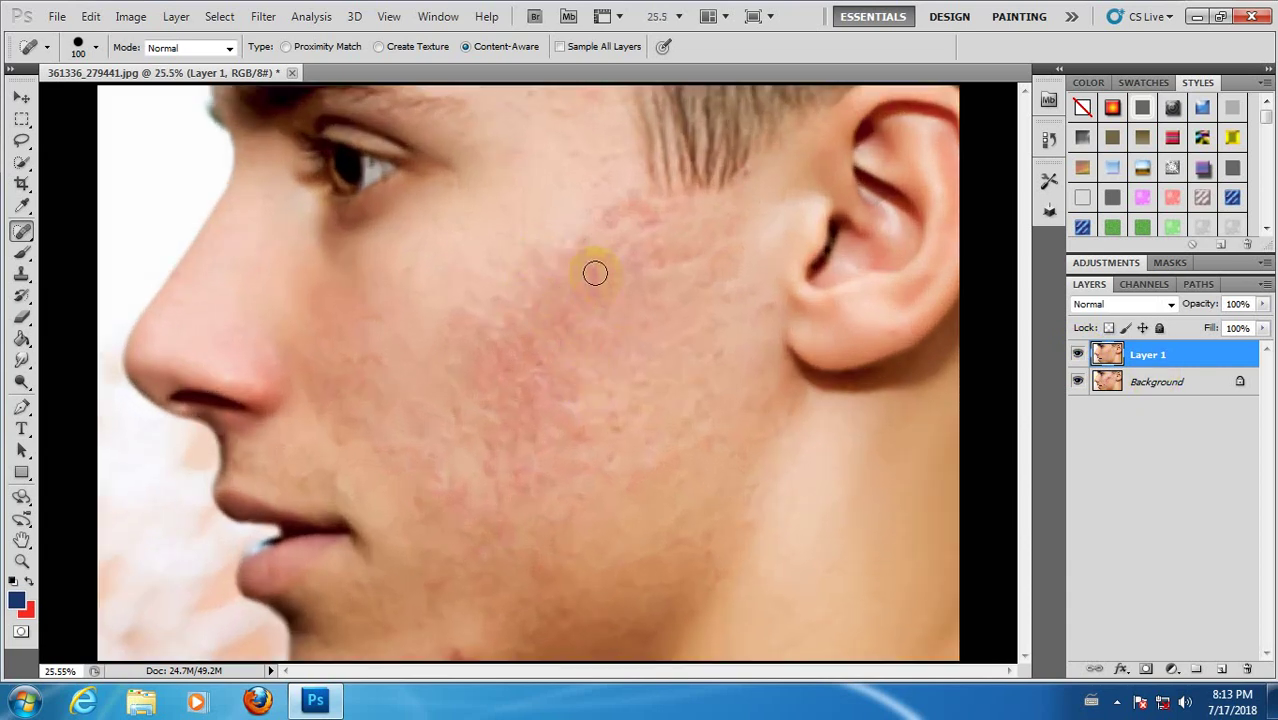
left_click_drag(593, 265, 593, 305)
mouse_move(612, 398)
left_mouse_down()
mouse_move(609, 437)
mouse_move(560, 399)
mouse_move(528, 413)
left_mouse_up()
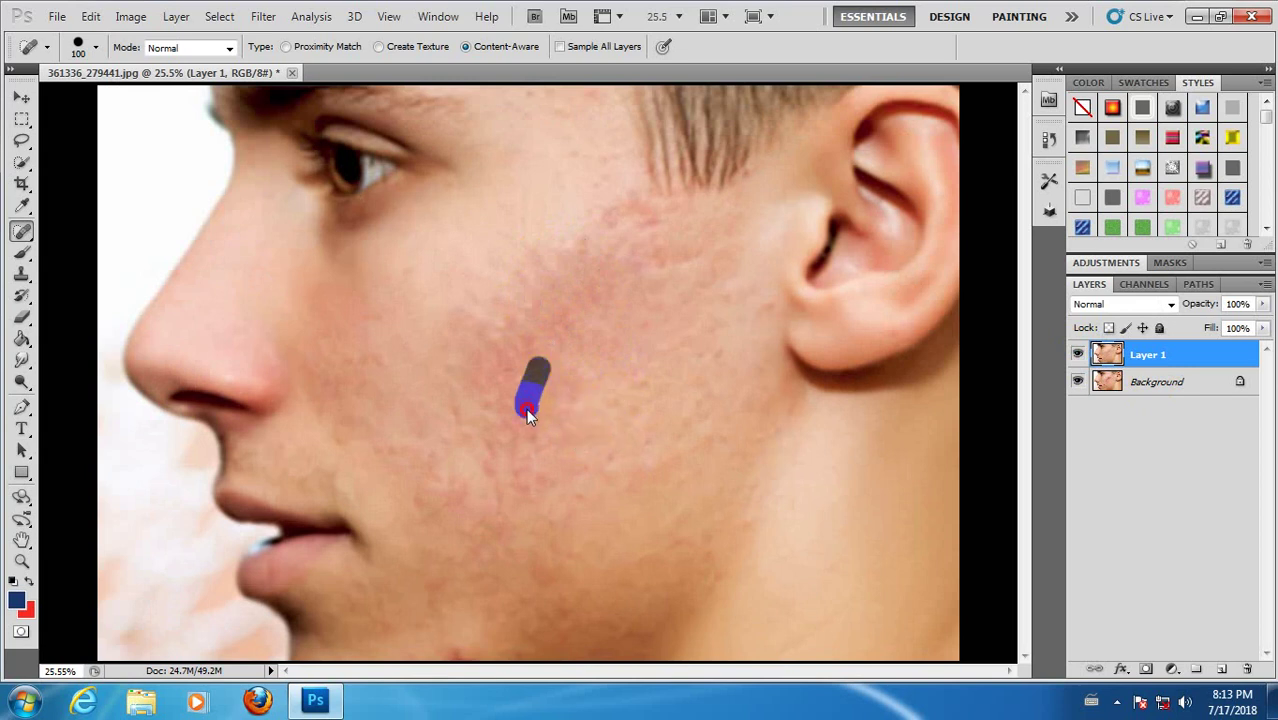
left_click_drag(504, 360, 528, 414)
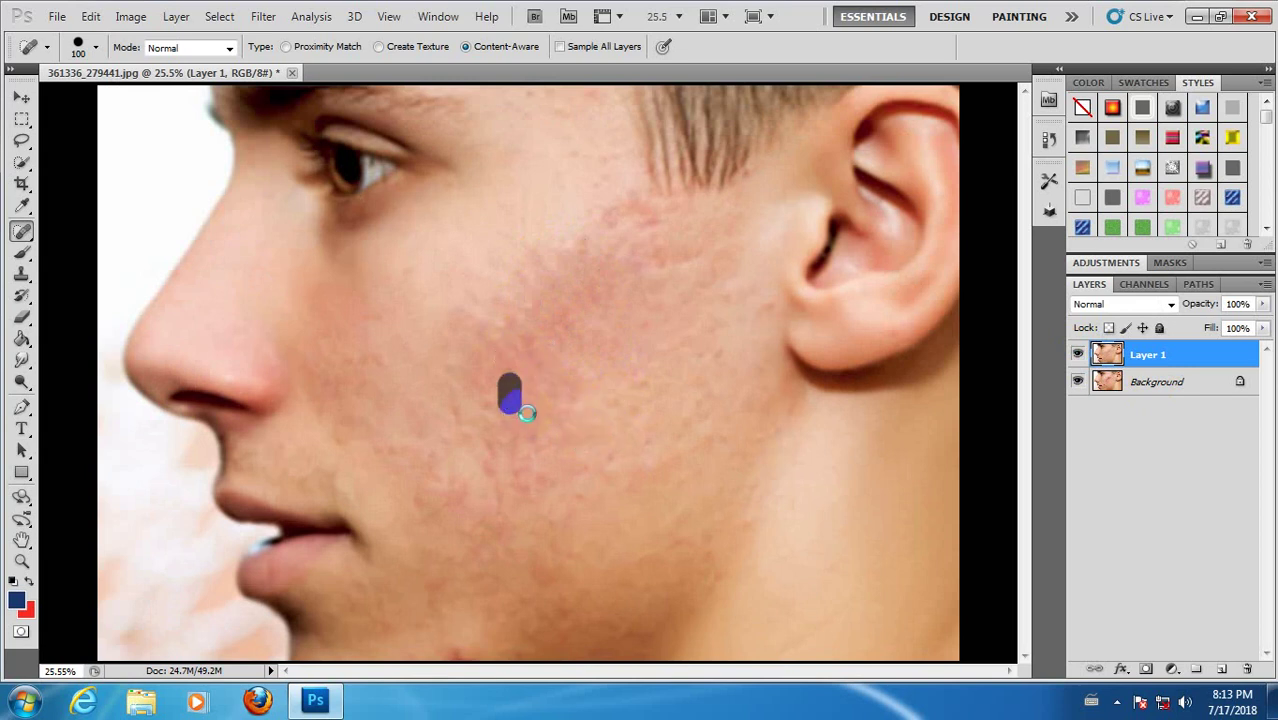
Heal the acne streak and several individual spots on the lower cheek
scroll(525, 414, "down", 3)
scroll(522, 542, "up", 1)
scroll(522, 542, "up", 1)
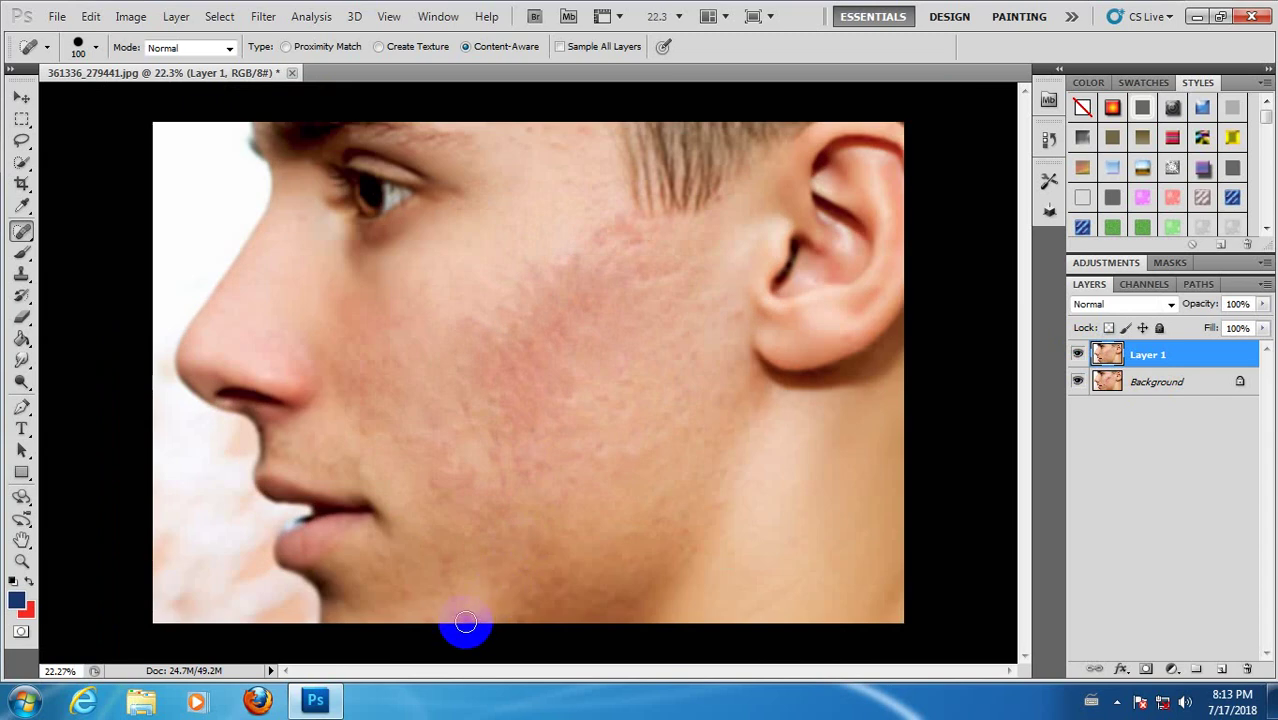
left_click_drag(472, 617, 567, 503)
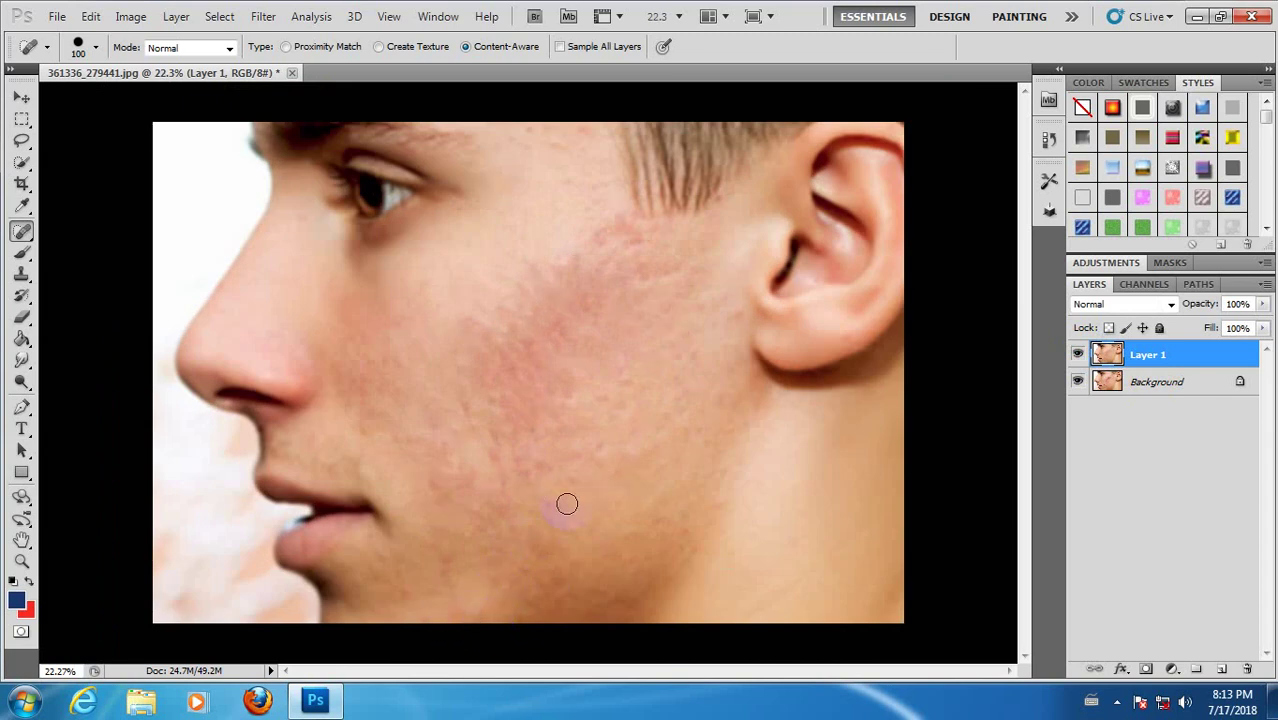
left_click_drag(485, 471, 528, 473)
left_click(527, 466)
left_click(442, 446)
left_click(462, 466)
Heal spots on the upper cheek, near the temple, in front of the ear and mid-cheek
left_click(596, 234)
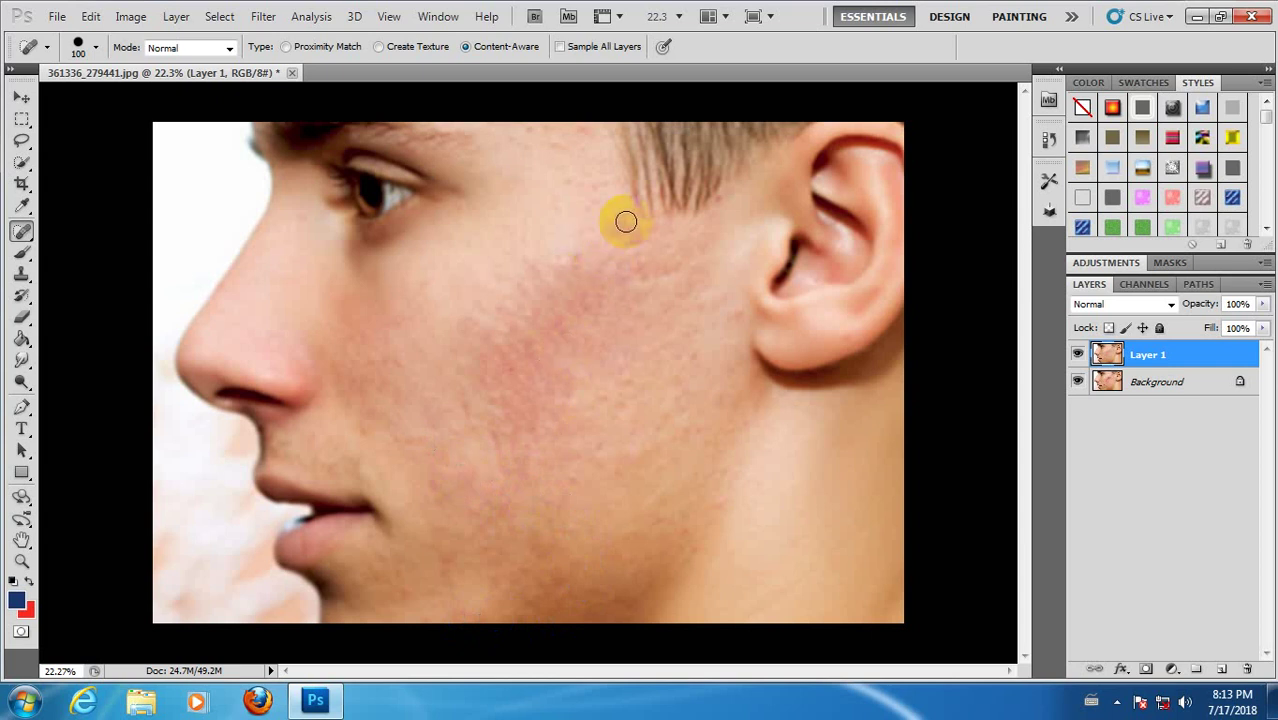
left_click_drag(621, 220, 640, 246)
left_click(741, 309)
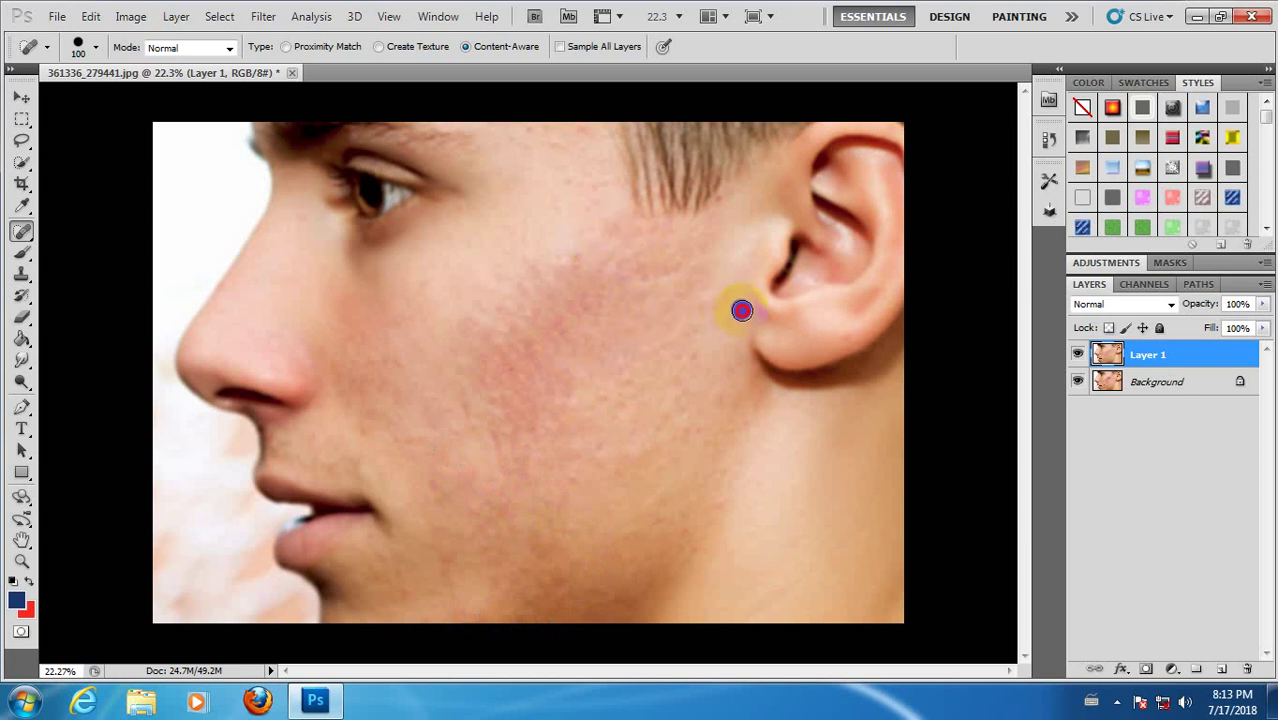
left_click_drag(624, 380, 623, 396)
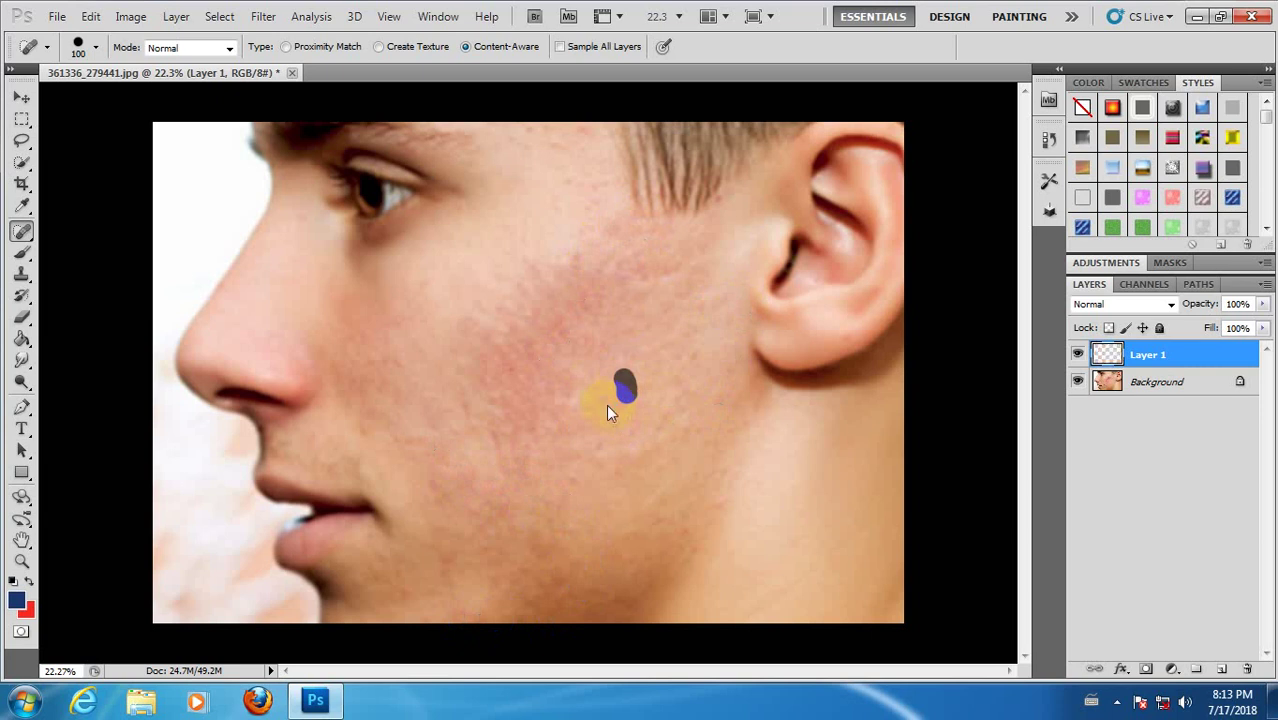
left_click_drag(578, 258, 575, 272)
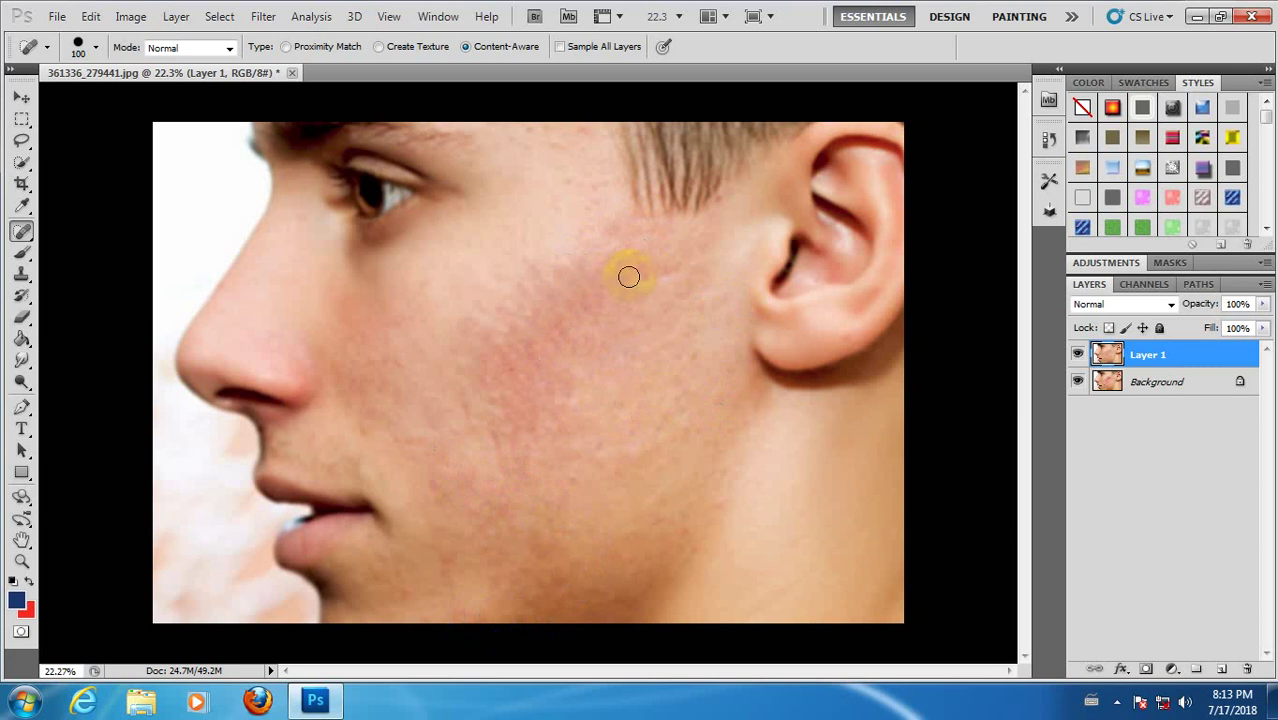
left_click_drag(507, 326, 510, 342)
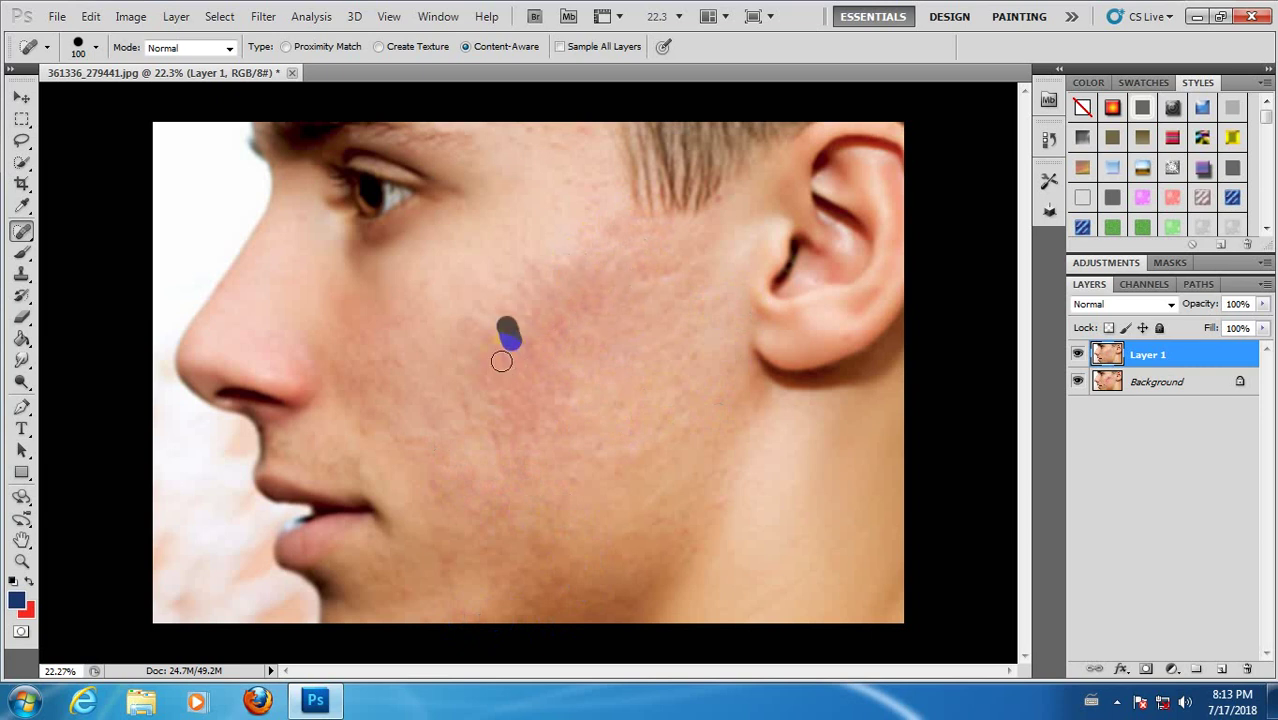
left_click(590, 390)
Heal the hairline and temple spots plus remaining streaks on the upper and mid-cheek
scroll(585, 395, "down", 5)
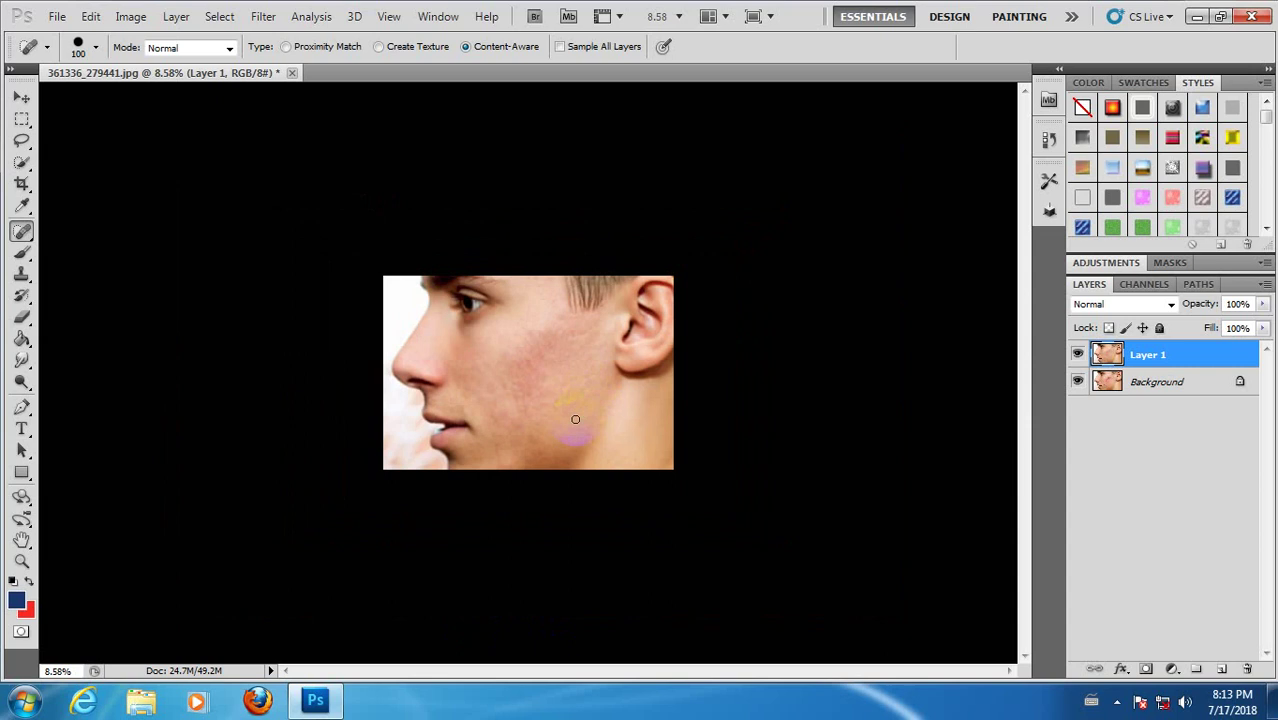
scroll(575, 419, "up", 3)
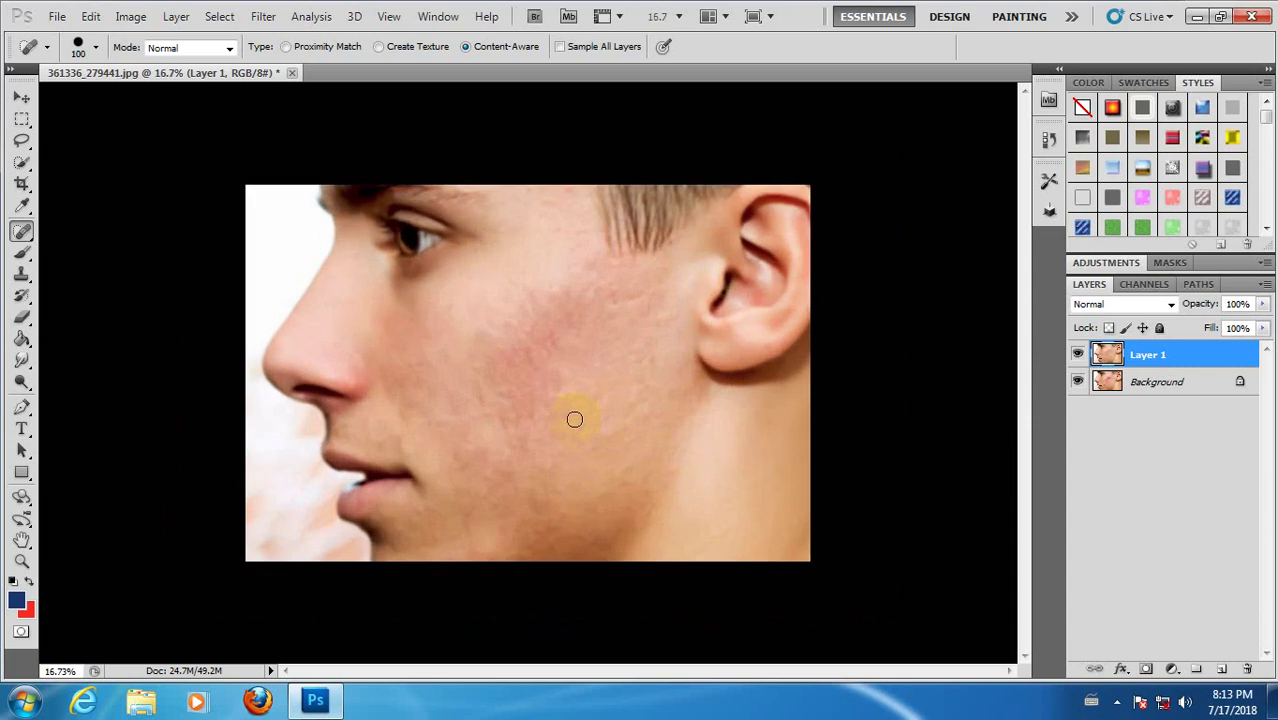
left_click(560, 183)
left_click(548, 199)
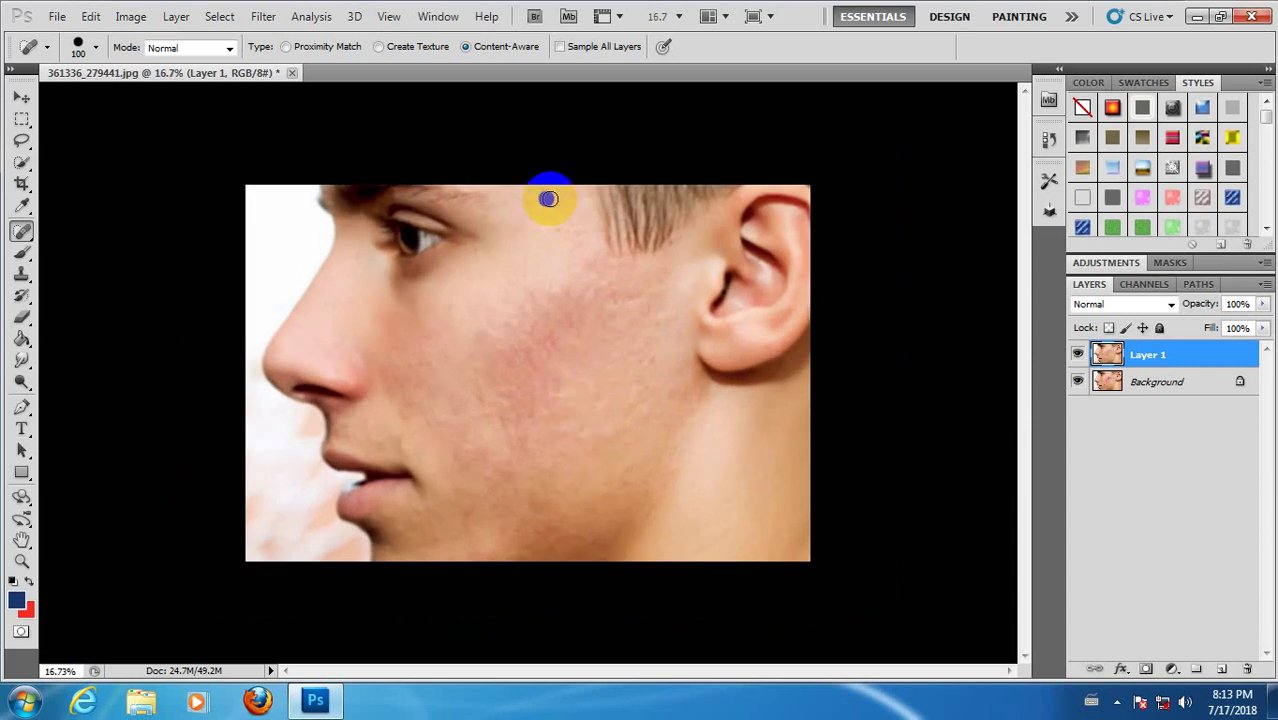
left_click(524, 206)
left_click(575, 268)
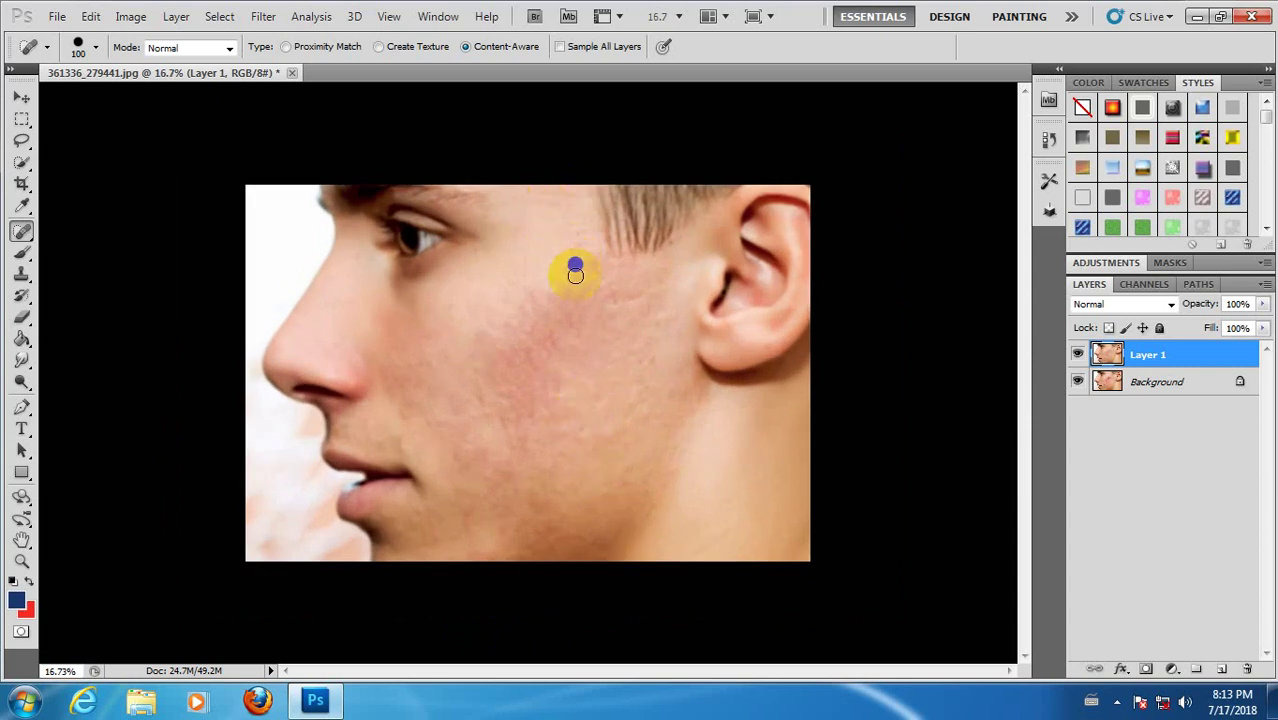
left_click(613, 292)
left_click_drag(568, 291, 557, 316)
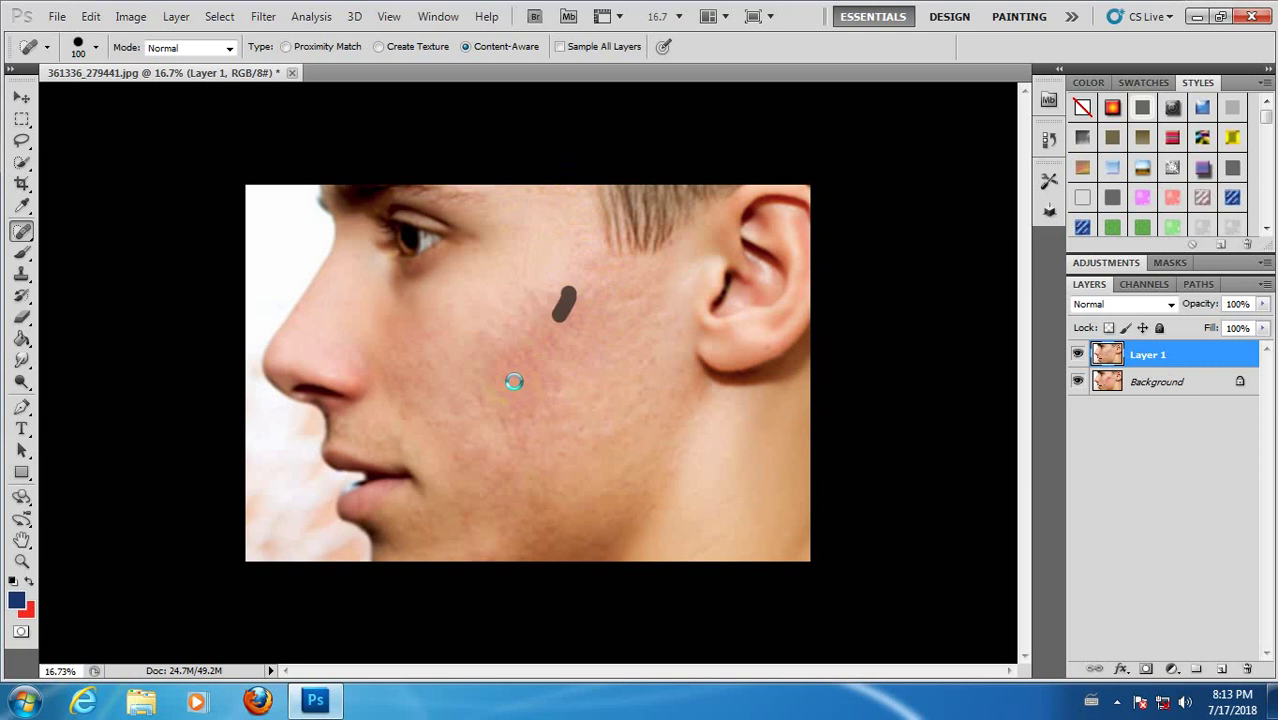
left_click_drag(523, 358, 521, 395)
left_click_drag(549, 423, 542, 426)
Toggle Layer 1's visibility twice to compare the retouch against the original acne
scroll(553, 437, "up", 6)
scroll(556, 371, "up", 1)
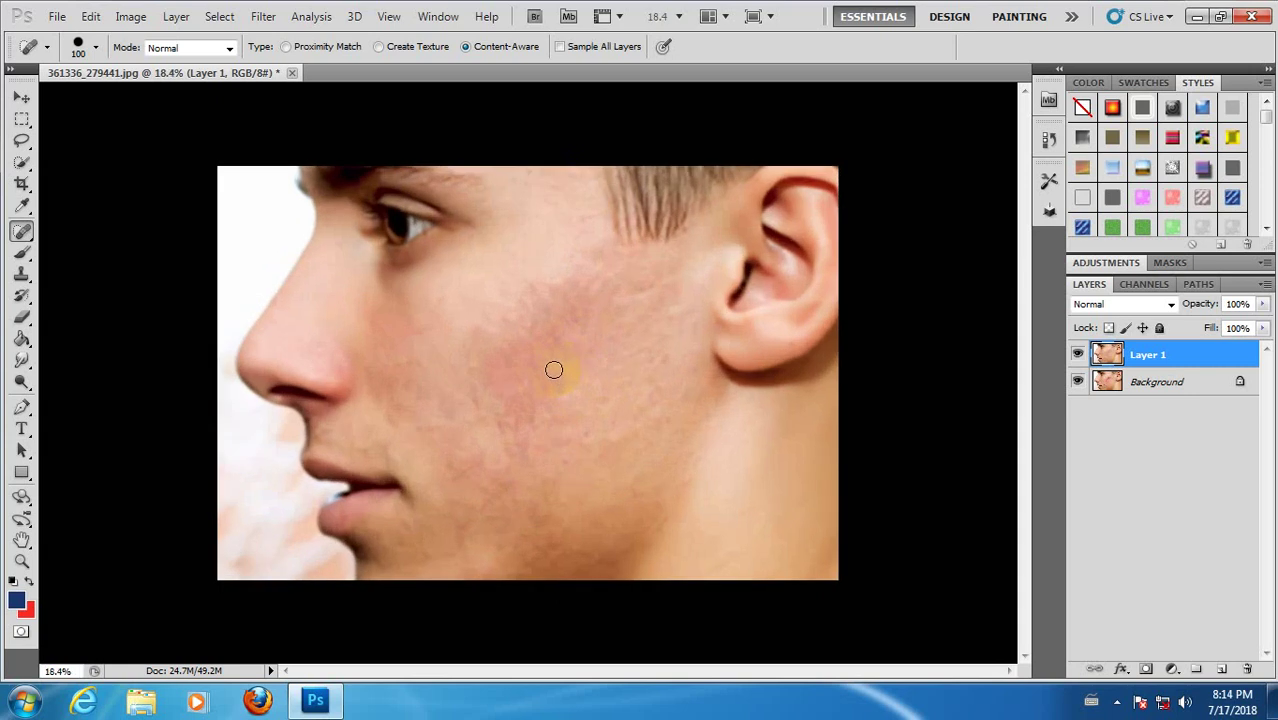
scroll(556, 371, "up", 1)
scroll(554, 370, "down", 1)
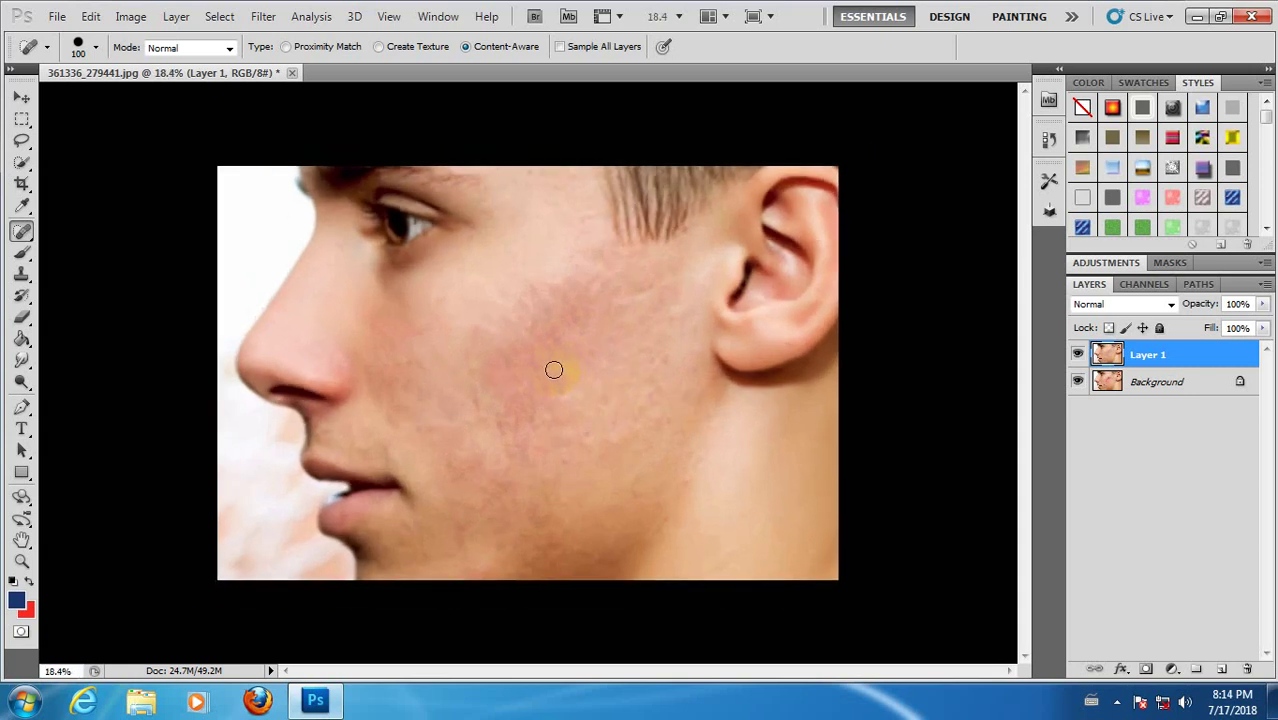
left_click(1077, 354)
left_click(1078, 355)
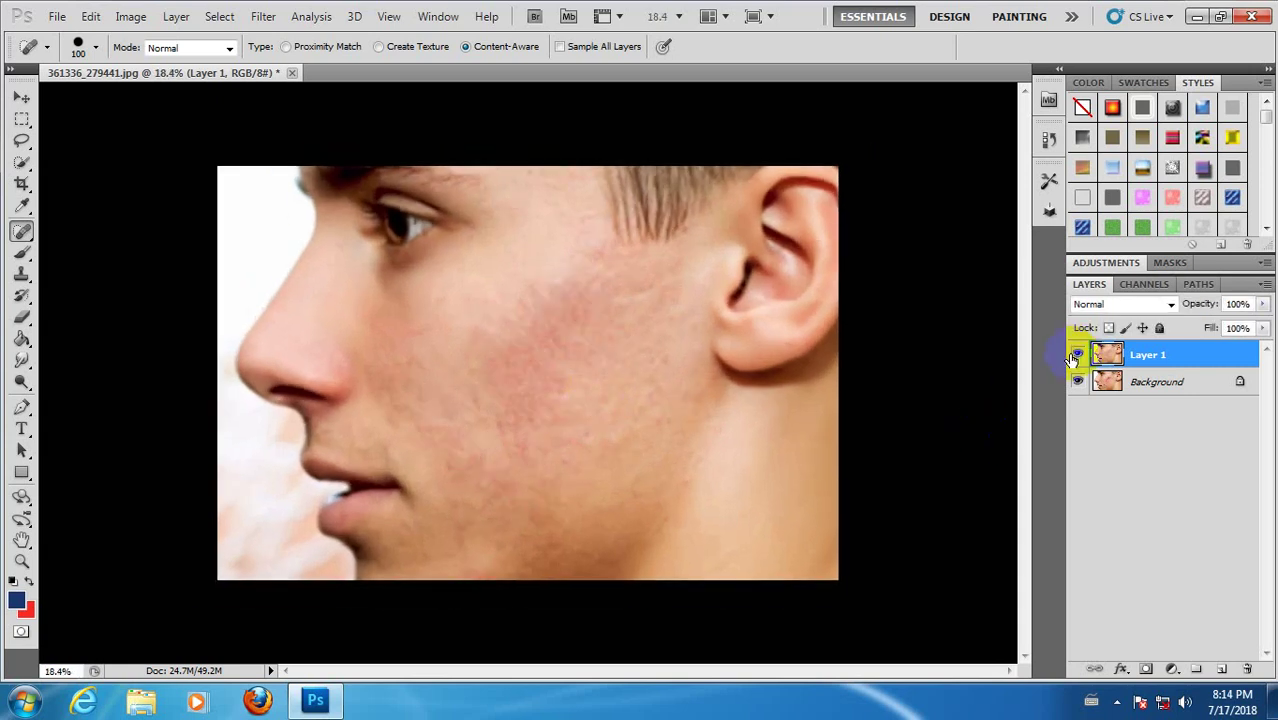
left_click(1077, 355)
left_click(1077, 355)
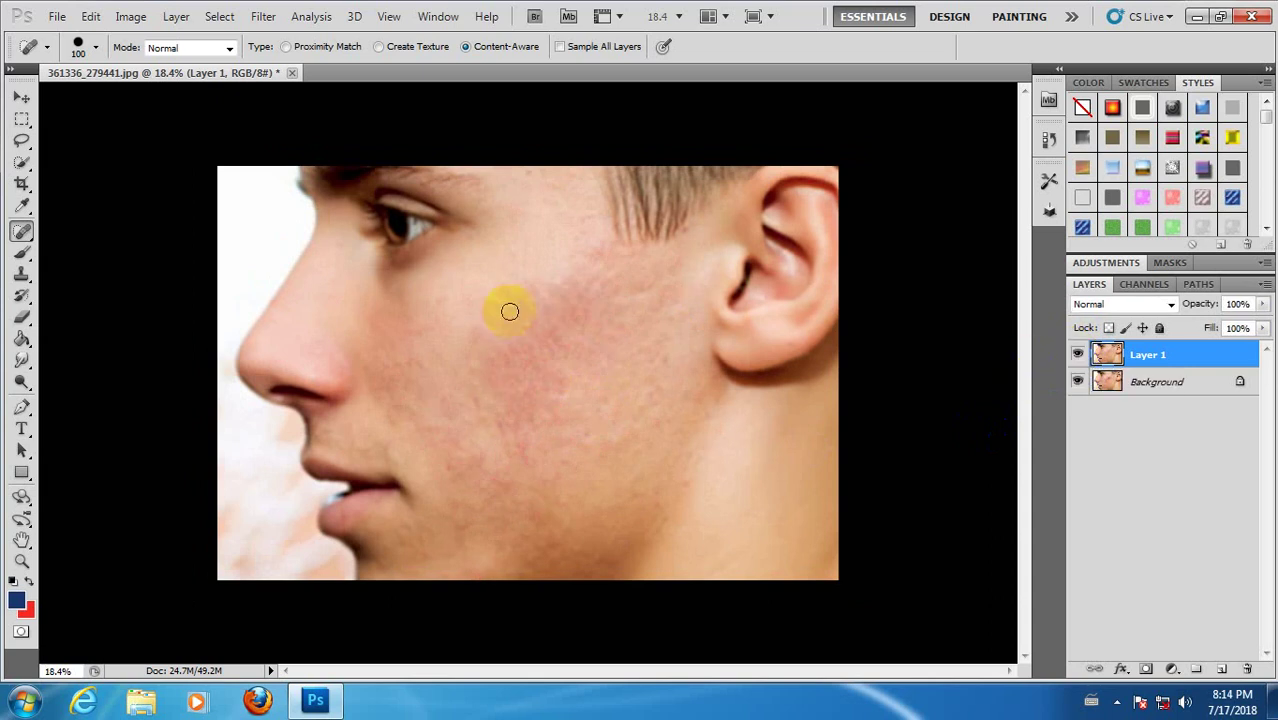
Zoom around the cheek, then switch to the Clone Stamp Tool
scroll(529, 384, "down", 1)
scroll(588, 362, "up", 2)
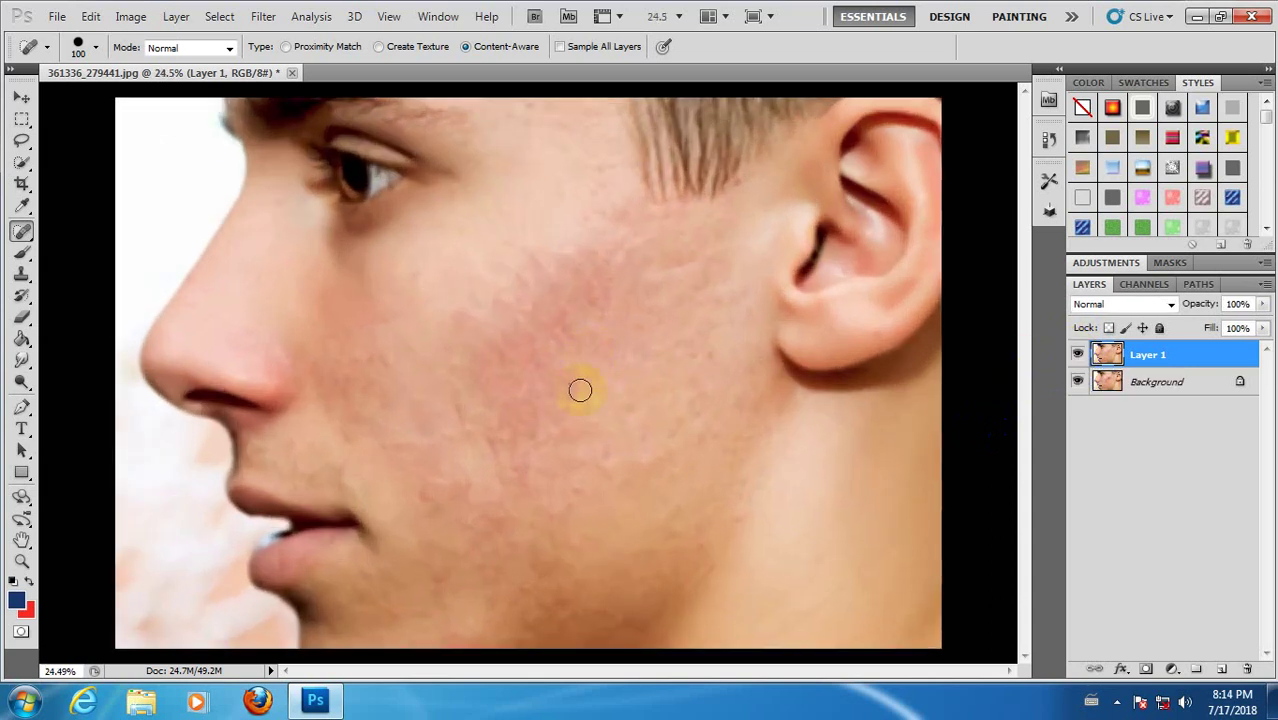
scroll(630, 335, "down", 2)
scroll(605, 337, "up", 2)
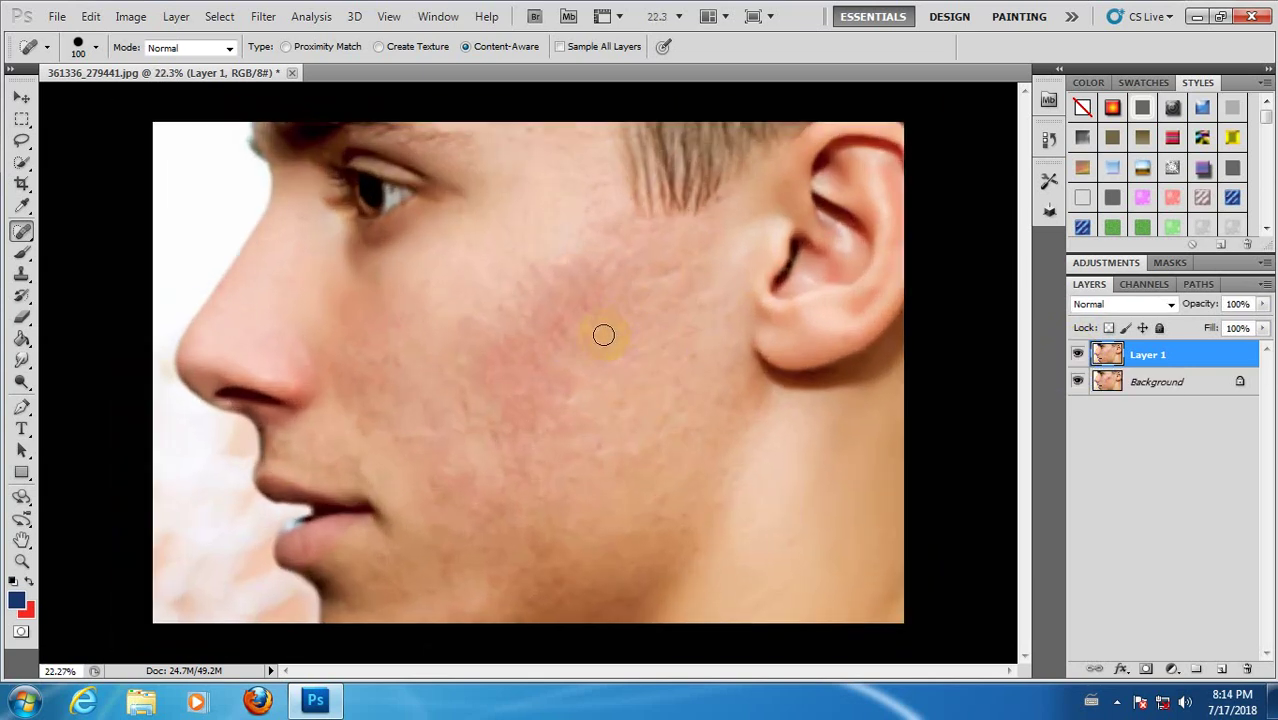
scroll(602, 334, "down", 1)
scroll(603, 335, "up", 1)
scroll(603, 335, "down", 1)
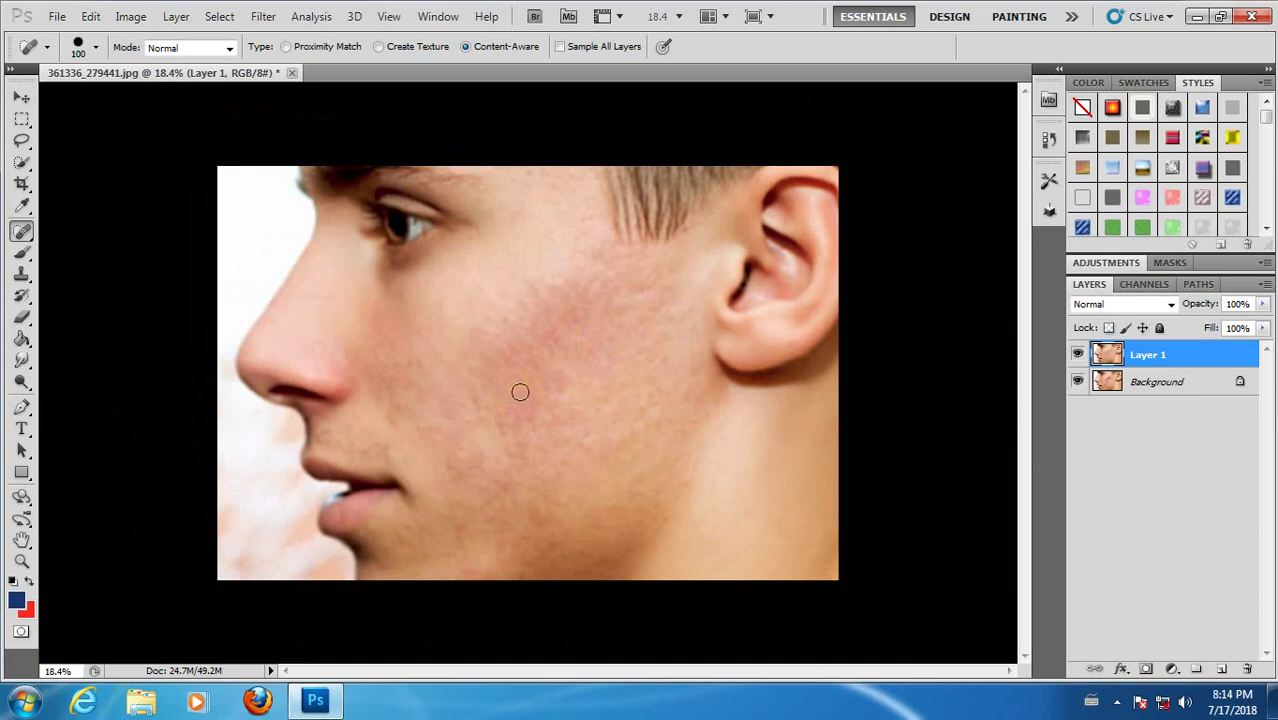
scroll(520, 392, "down", 2)
scroll(547, 377, "up", 2)
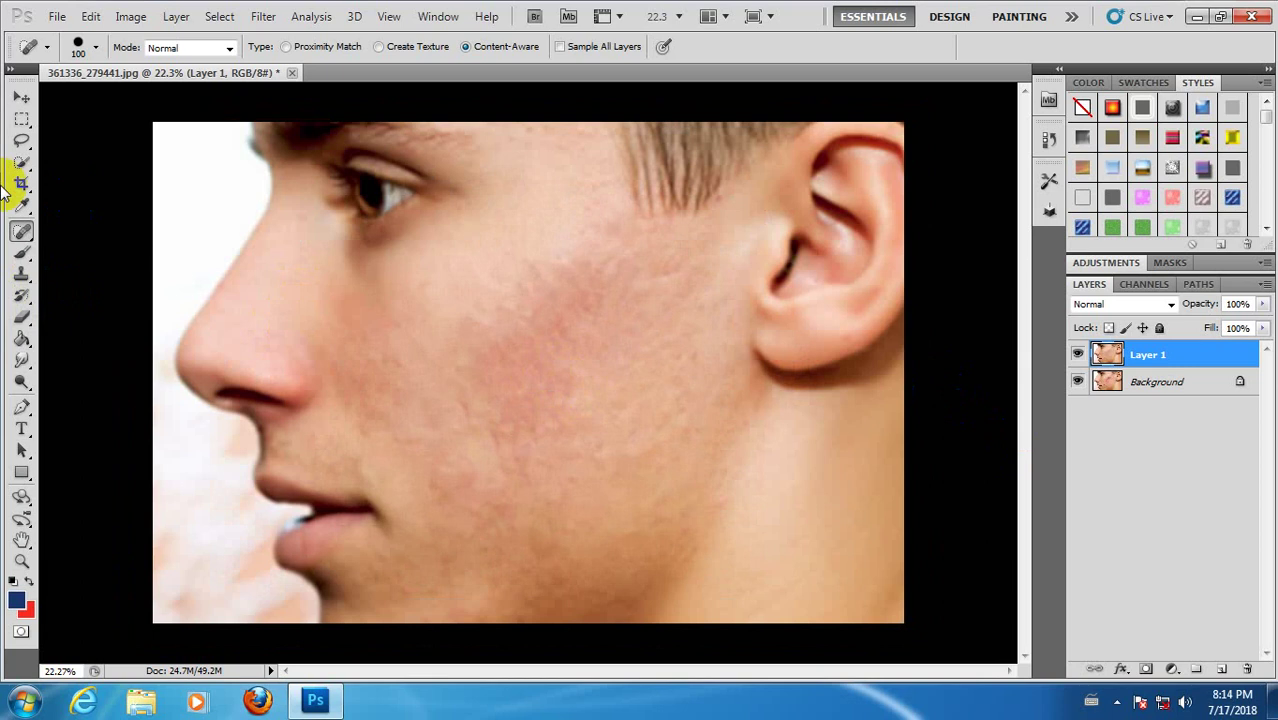
left_click(21, 274)
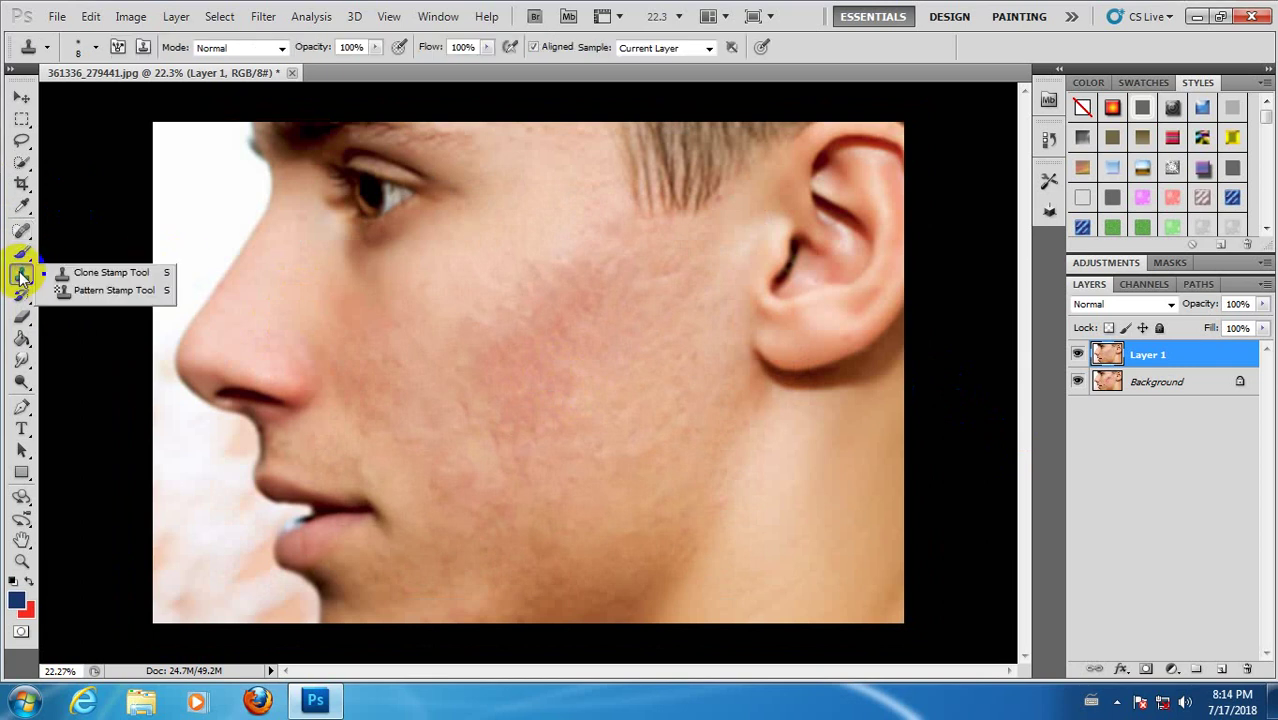
Sample clear skin as the clone source and undo the first bad cloned stroke
left_click(75, 272)
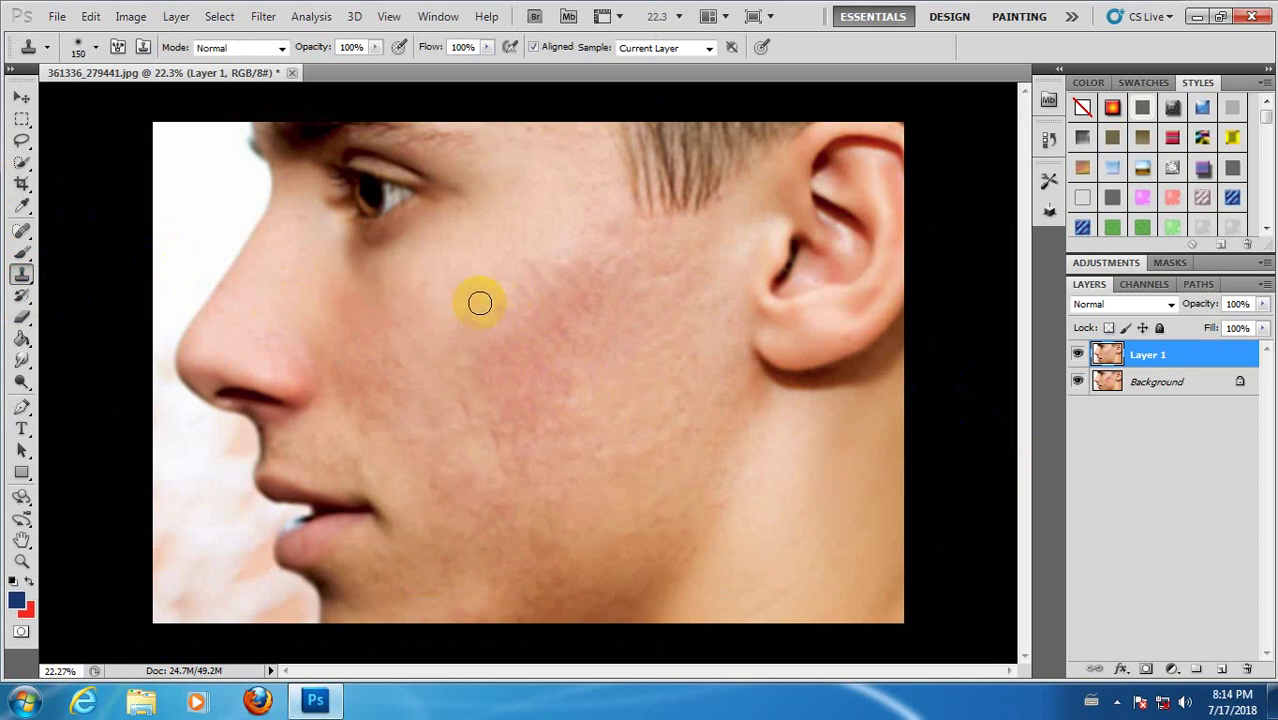
scroll(631, 440, "down", 3)
scroll(630, 439, "up", 2)
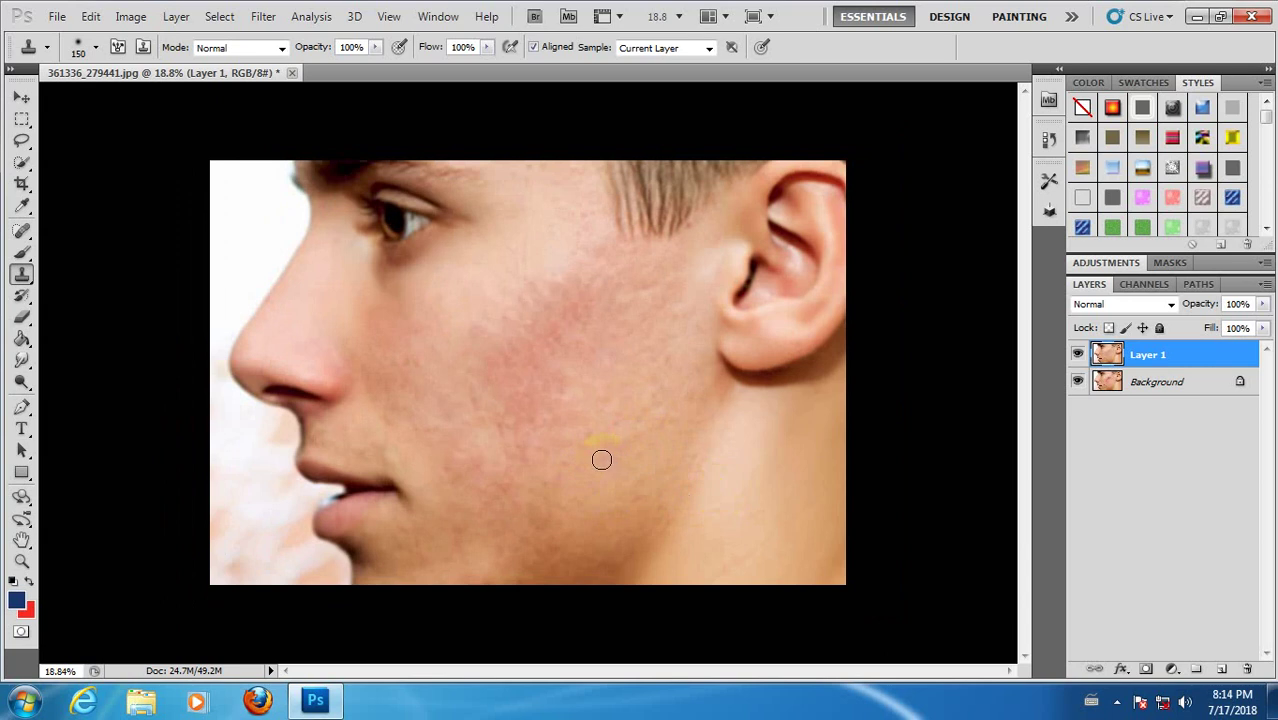
left_click(743, 502, "alt")
mouse_move(583, 333)
left_mouse_down()
mouse_move(559, 331)
mouse_move(562, 300)
mouse_move(511, 345)
mouse_move(536, 393)
mouse_move(542, 285)
mouse_move(587, 393)
left_mouse_up()
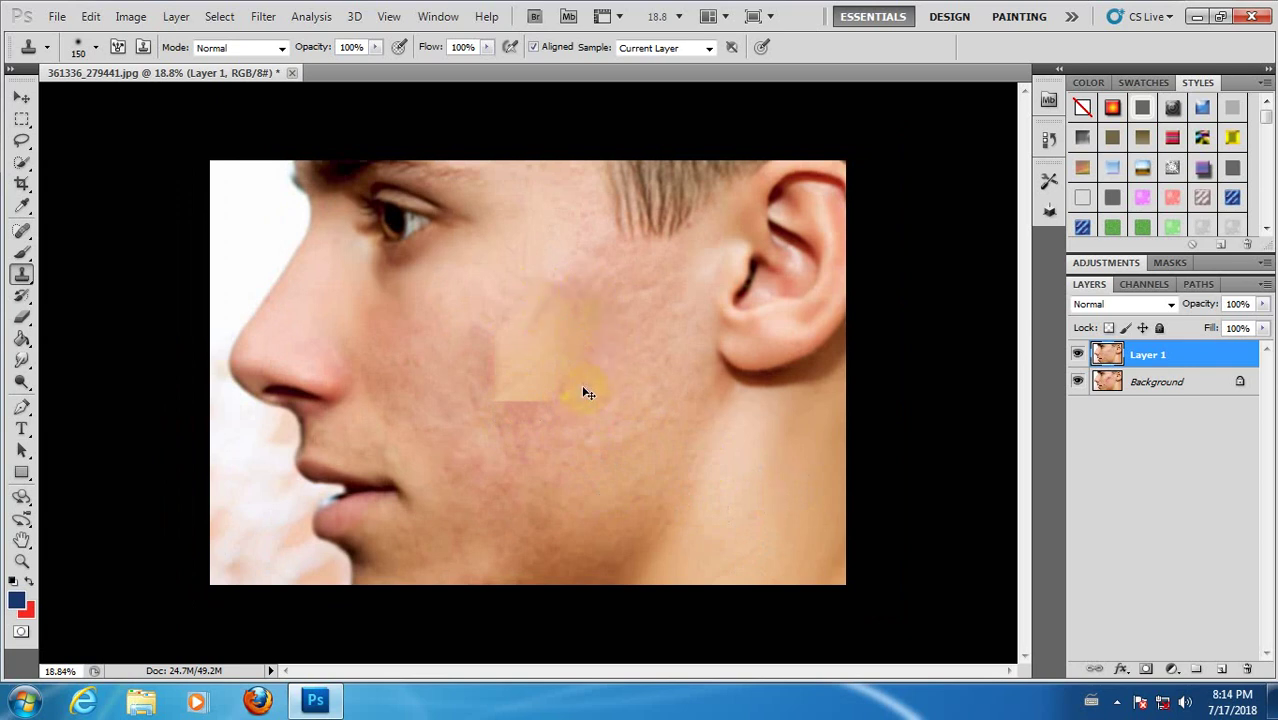
key("ctrl+z")
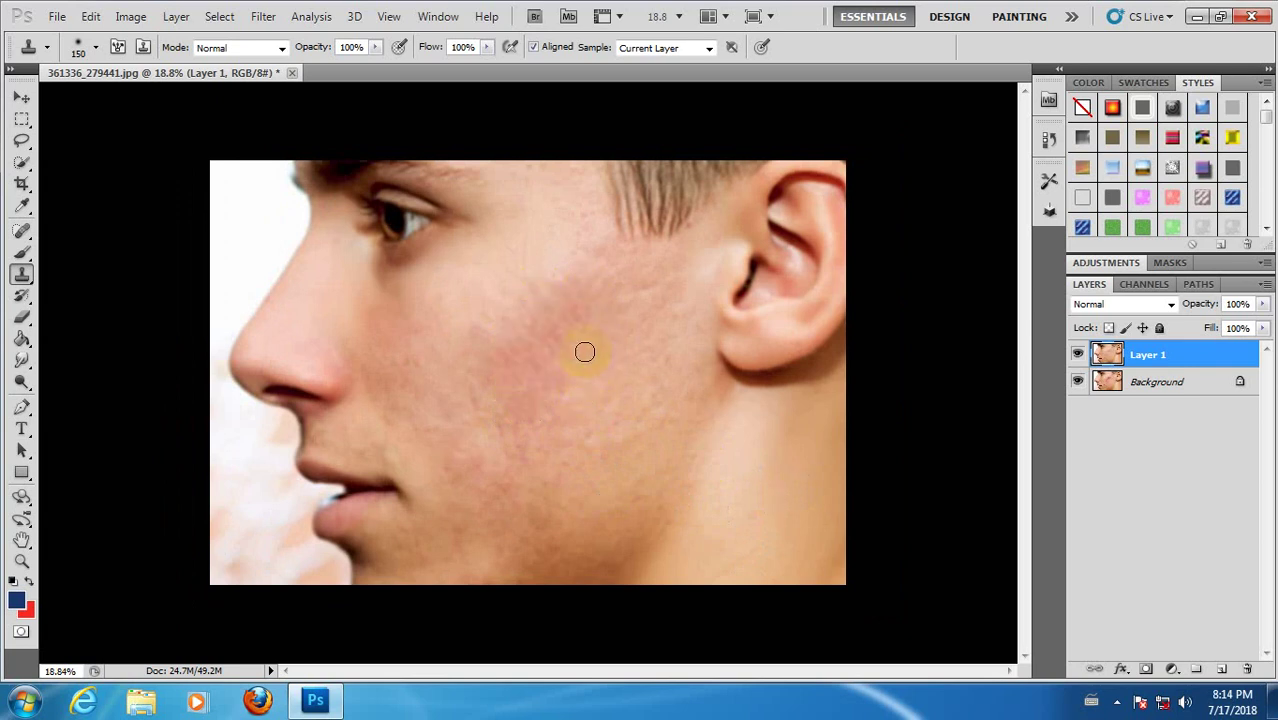
Clone smooth skin over the mid and lower cheek
left_click_drag(580, 304, 598, 375)
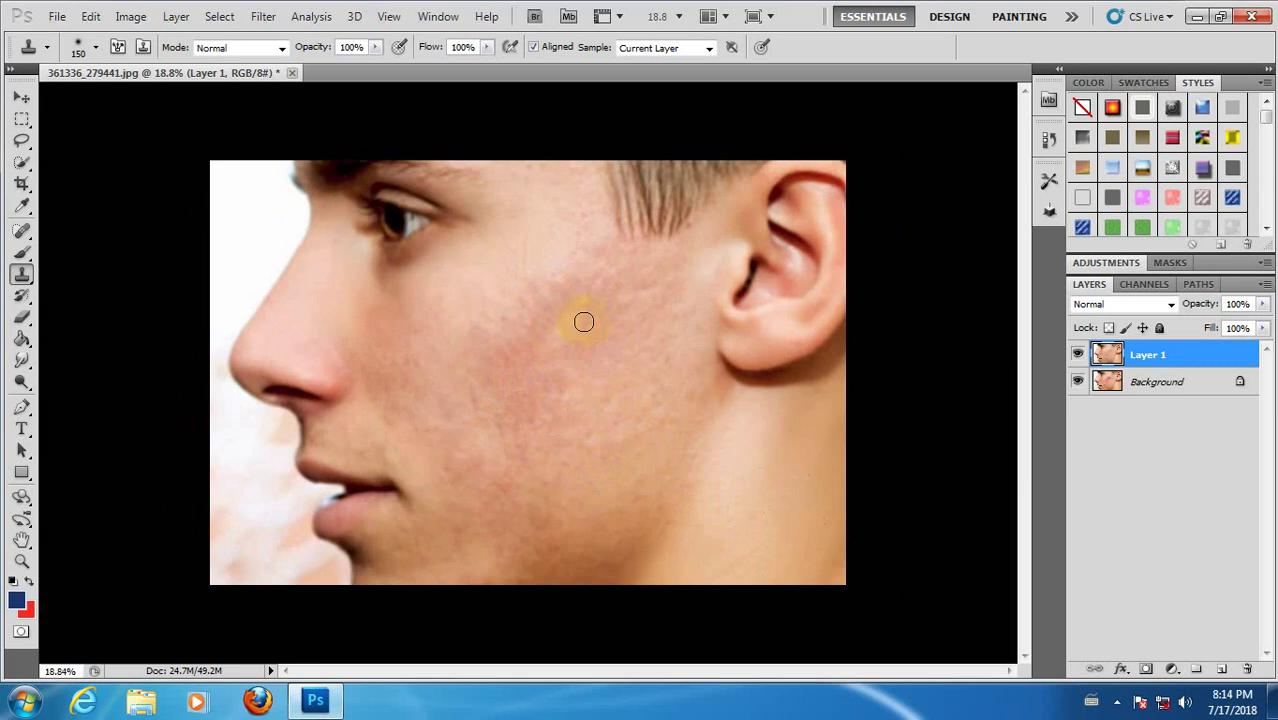
left_click_drag(516, 330, 584, 400)
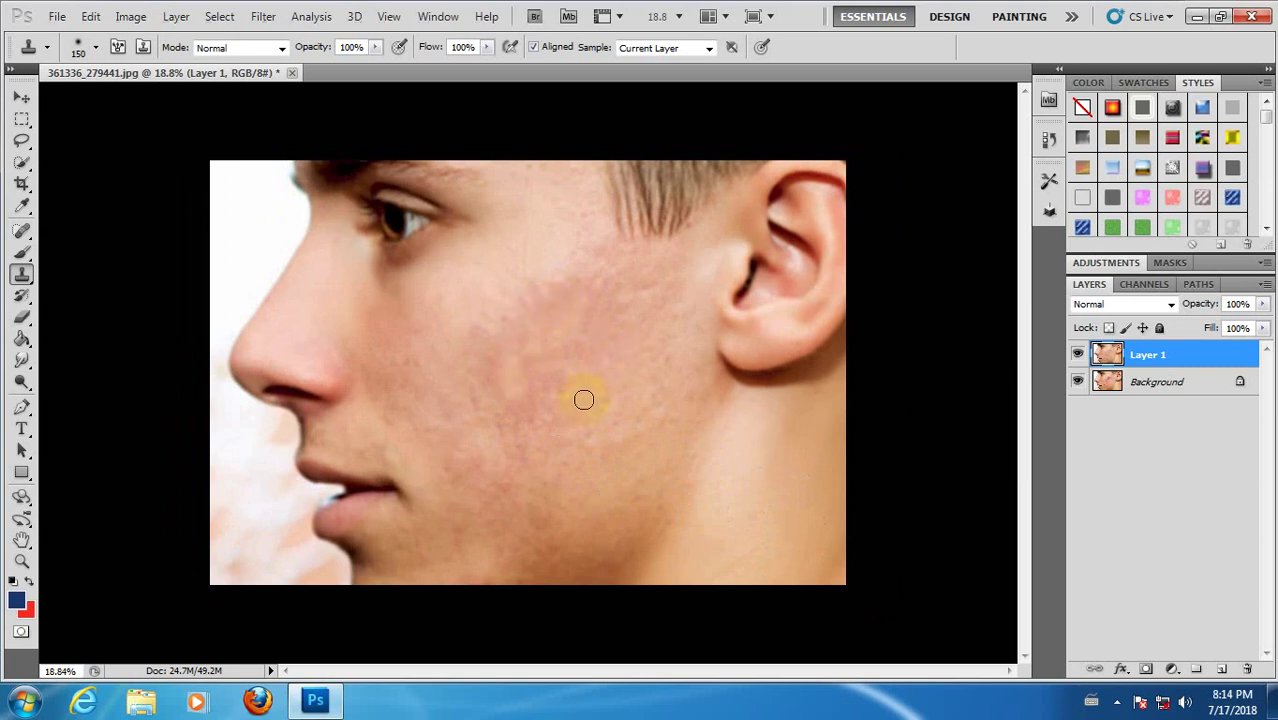
left_click_drag(559, 358, 543, 402)
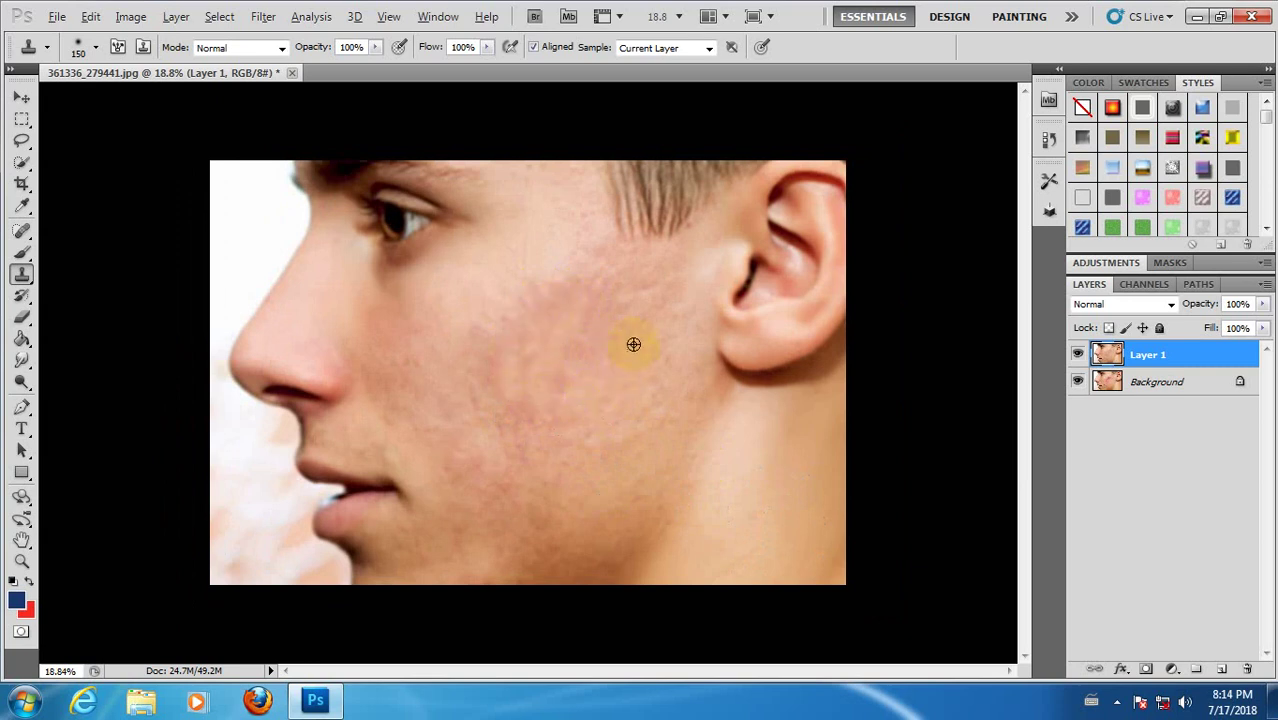
left_click(558, 392)
Stamp cloned skin onto several cheek blotches and across the middle of the cheek
left_click(608, 317)
left_click(591, 297)
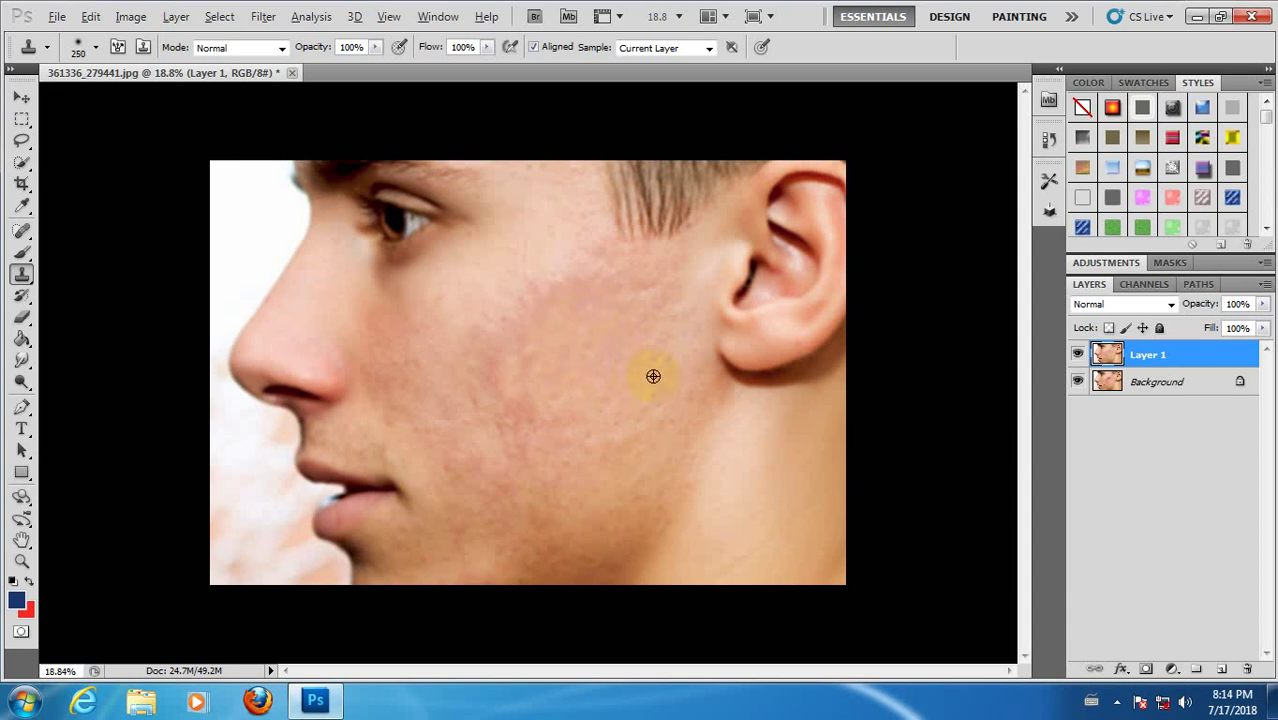
left_click(553, 441)
left_click(521, 411)
left_click(510, 394)
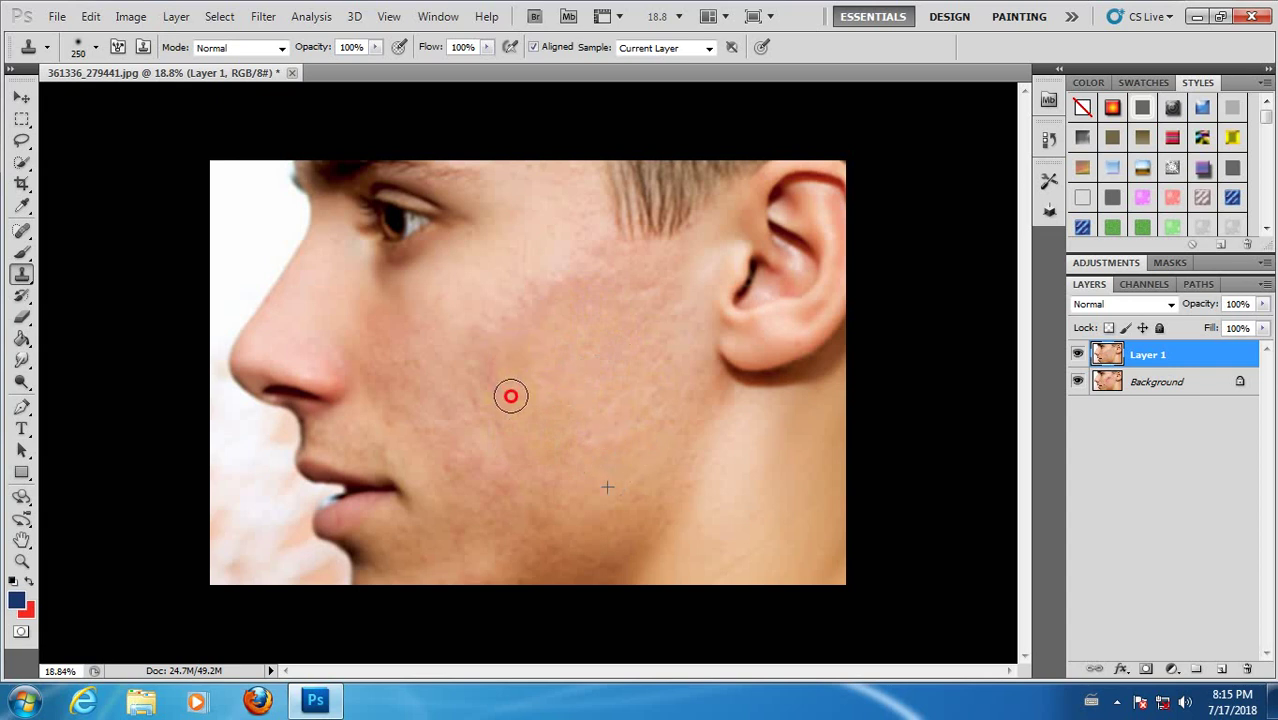
left_click(616, 300)
left_click_drag(615, 349, 613, 379)
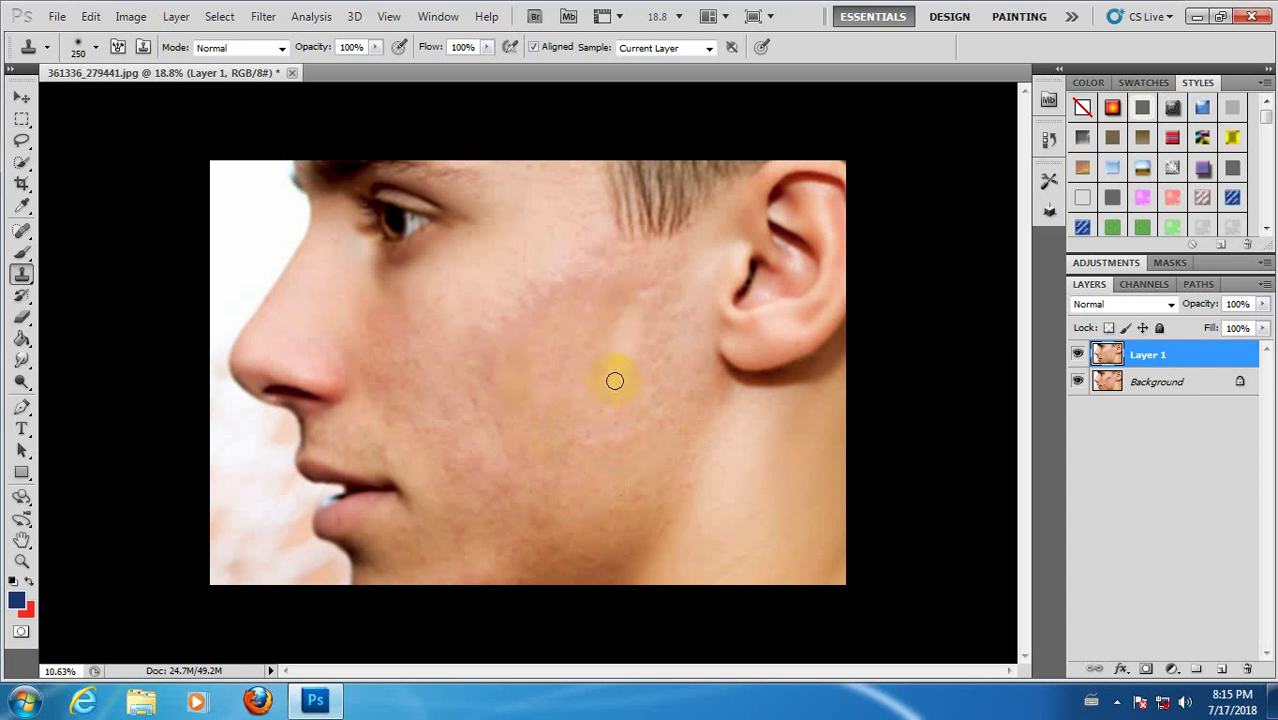
Resample clean cheek skin repeatedly and stamp it over the upper cheek's red blotches
scroll(610, 395, "down", 3)
scroll(607, 402, "up", 2)
scroll(580, 420, "up", 1)
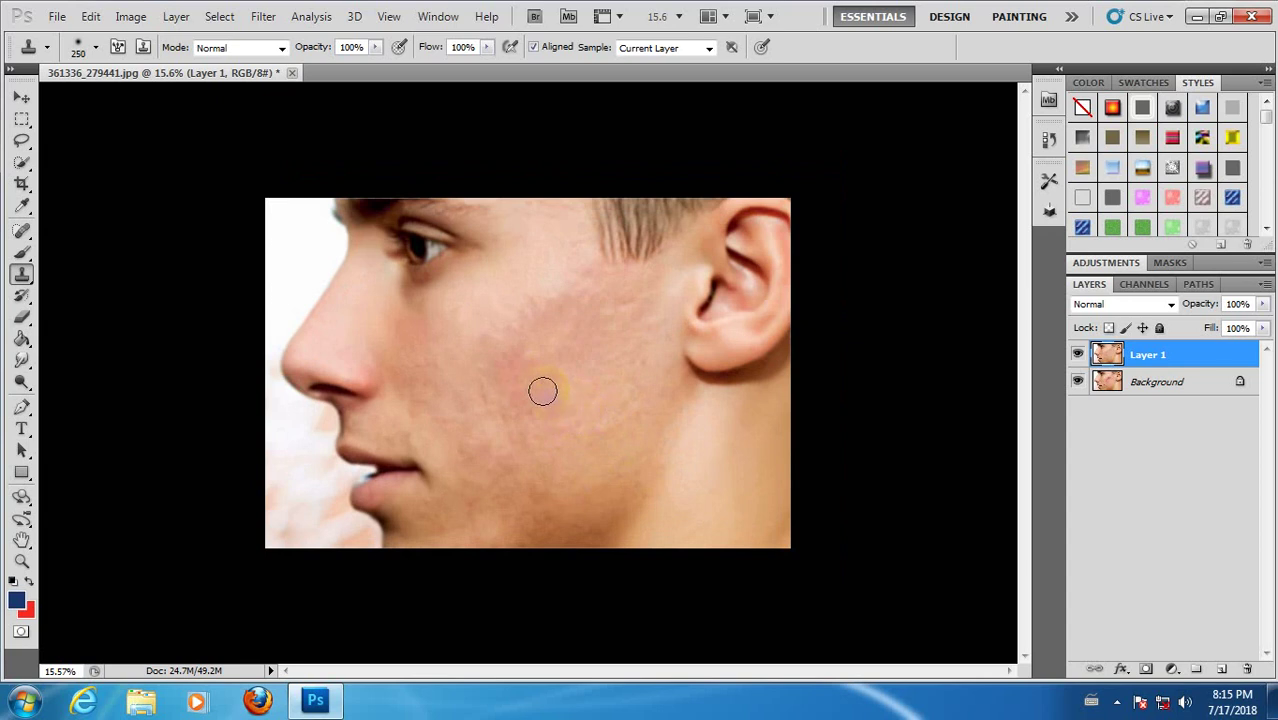
scroll(543, 391, "up", 1)
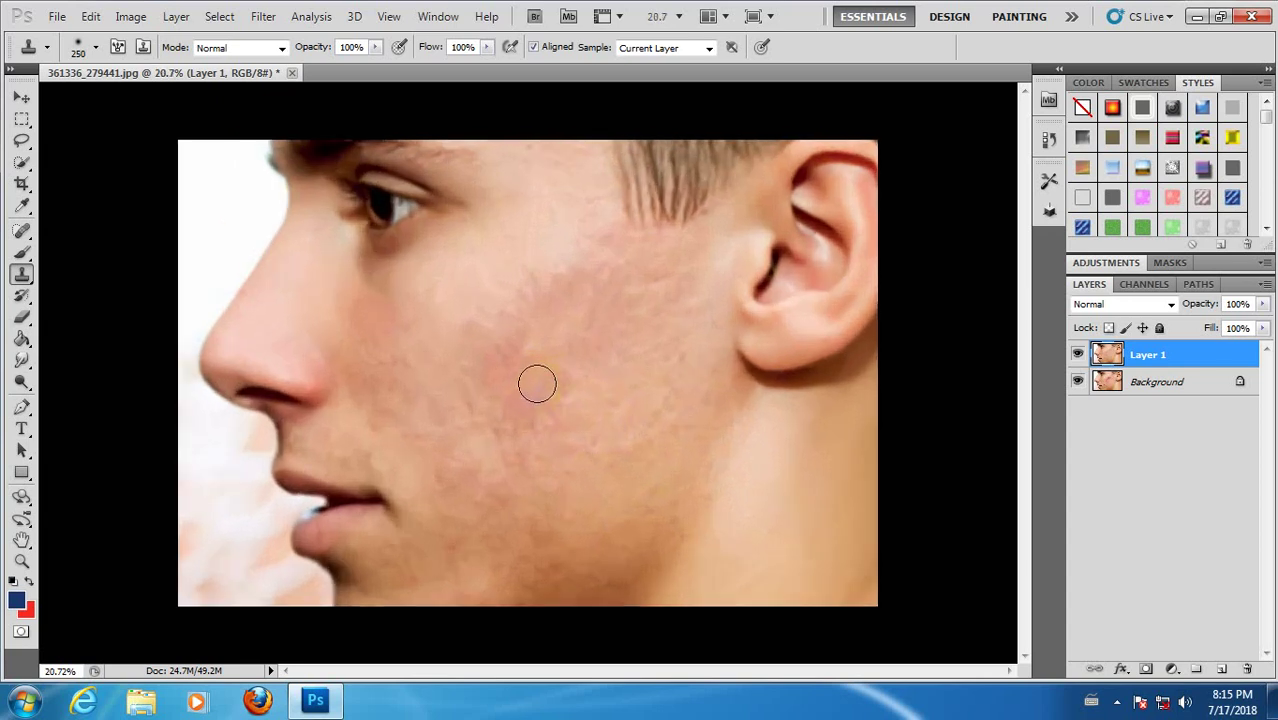
left_click(448, 303, "alt")
left_click(479, 346)
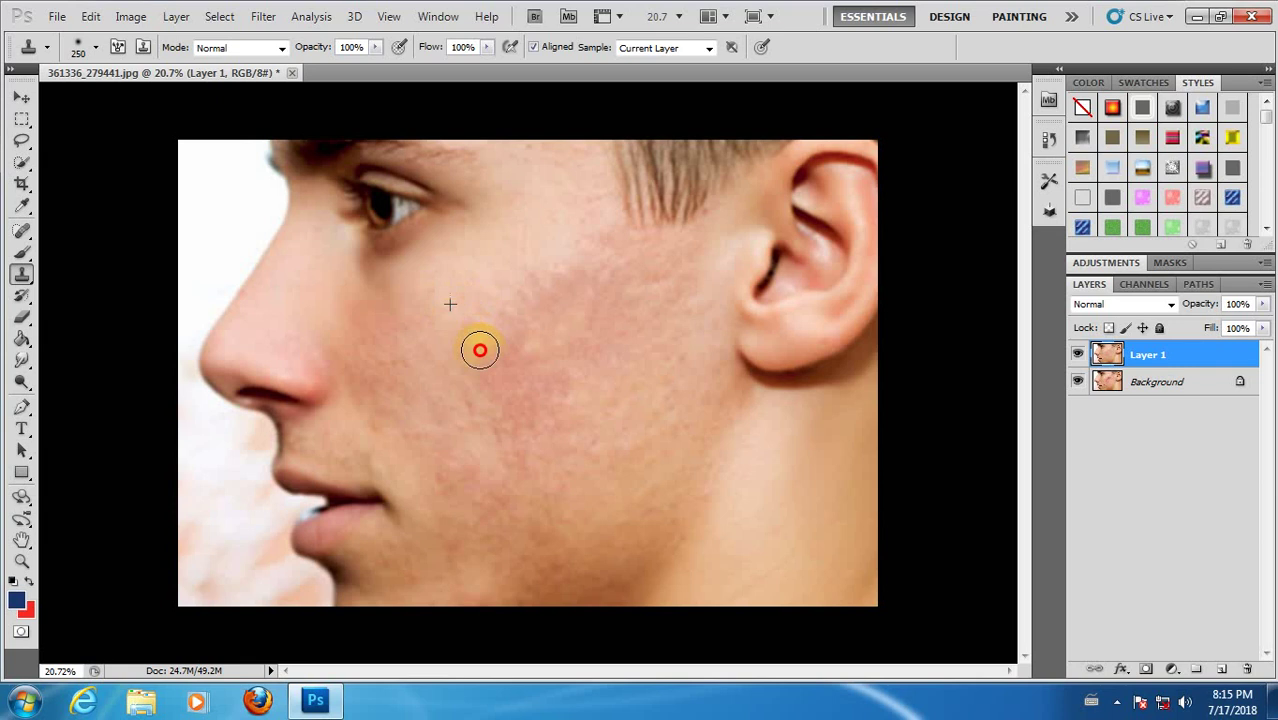
left_click(453, 301, "alt")
left_click(522, 305)
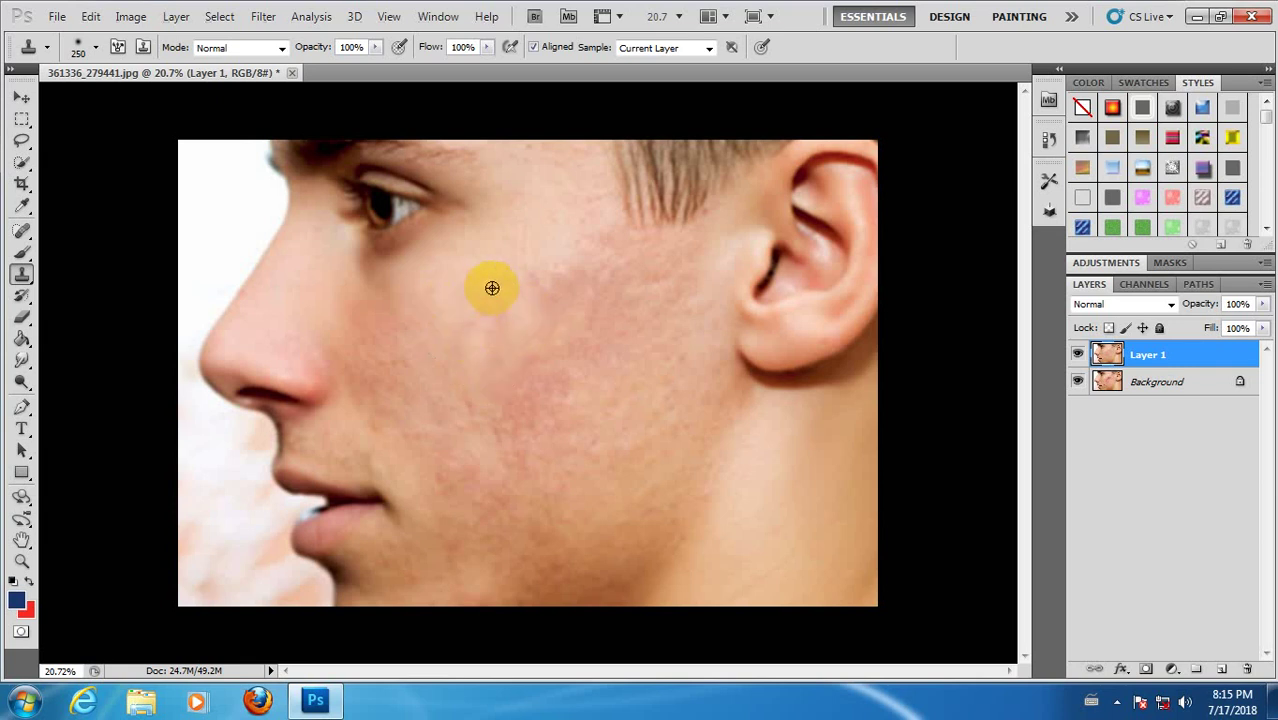
left_click(496, 288, "alt")
left_click(561, 275)
Resample clean skin and cover the lower cheek and leftover blotches with cloned skin
scroll(536, 385, "down", 1)
scroll(553, 408, "down", 1)
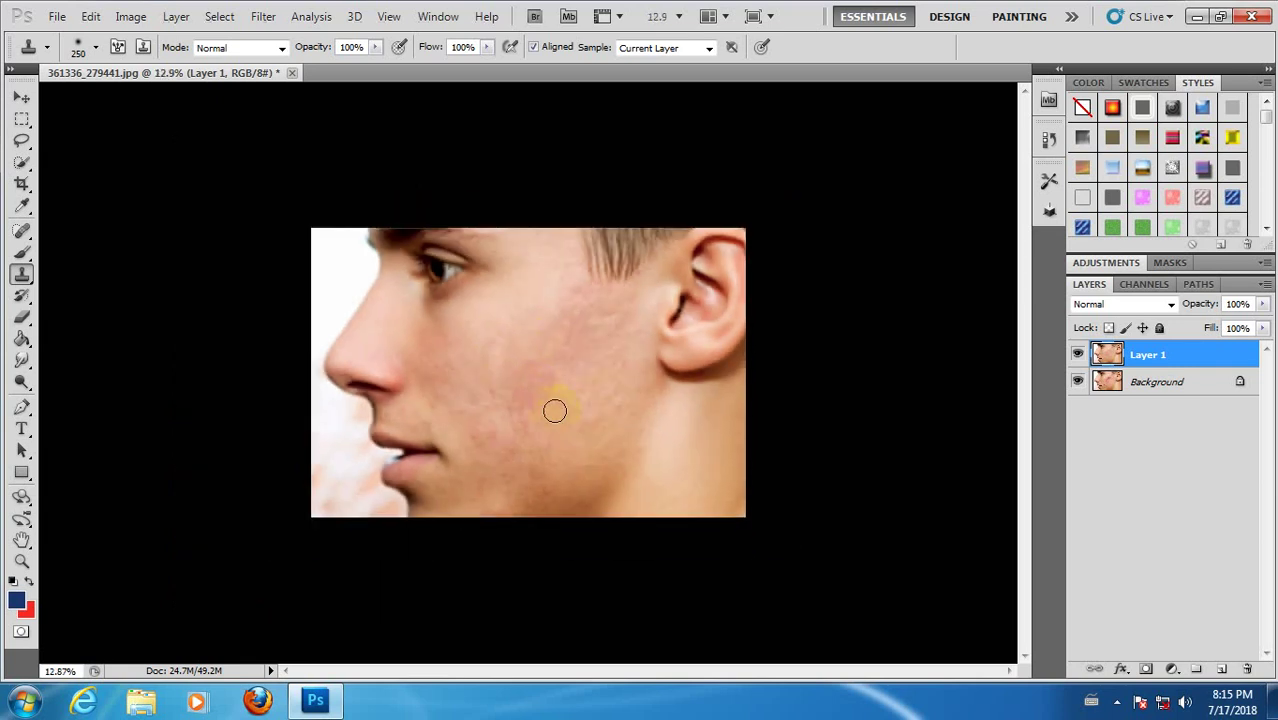
scroll(553, 408, "up", 2)
left_click(468, 291, "alt")
left_click(516, 388)
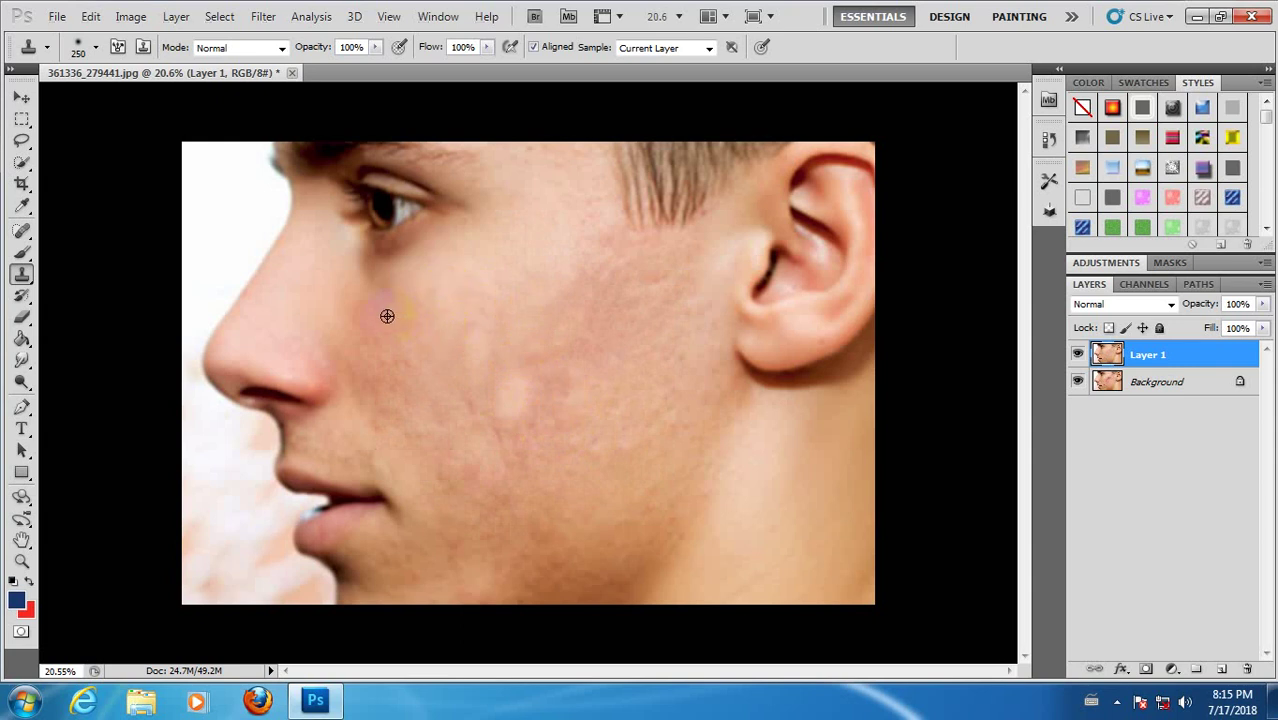
left_click_drag(551, 354, 589, 330)
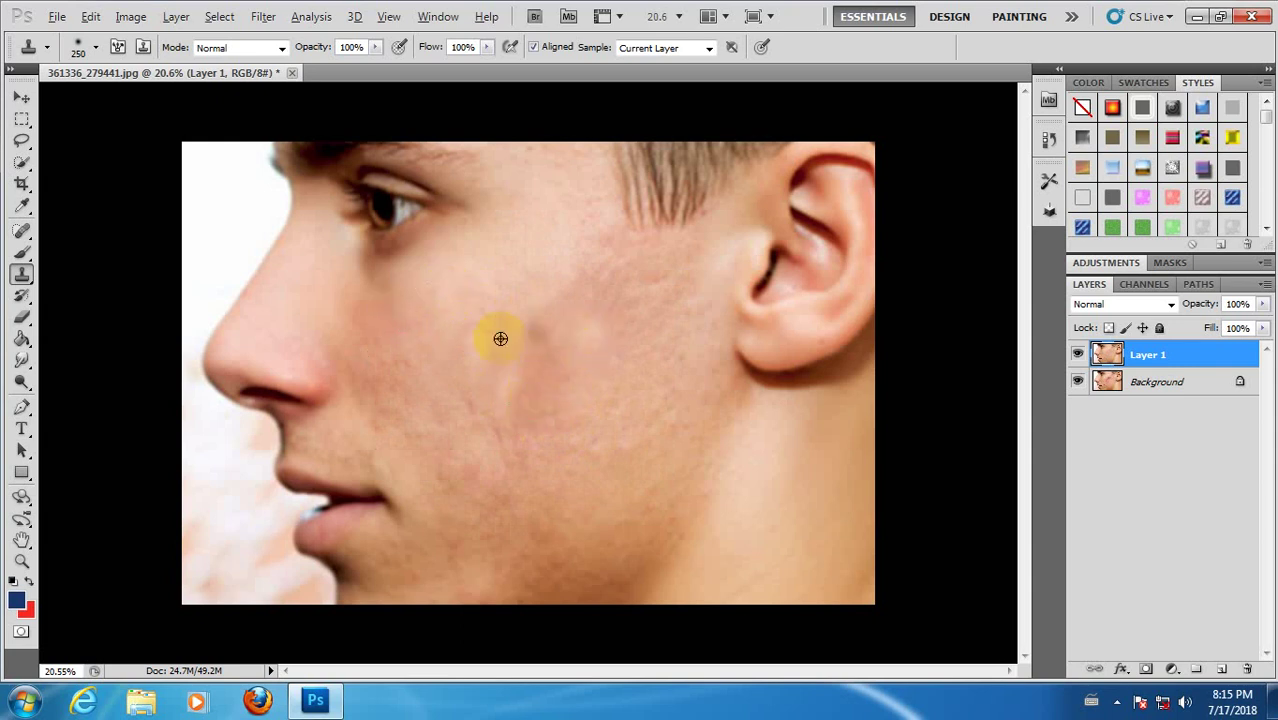
left_click(593, 362)
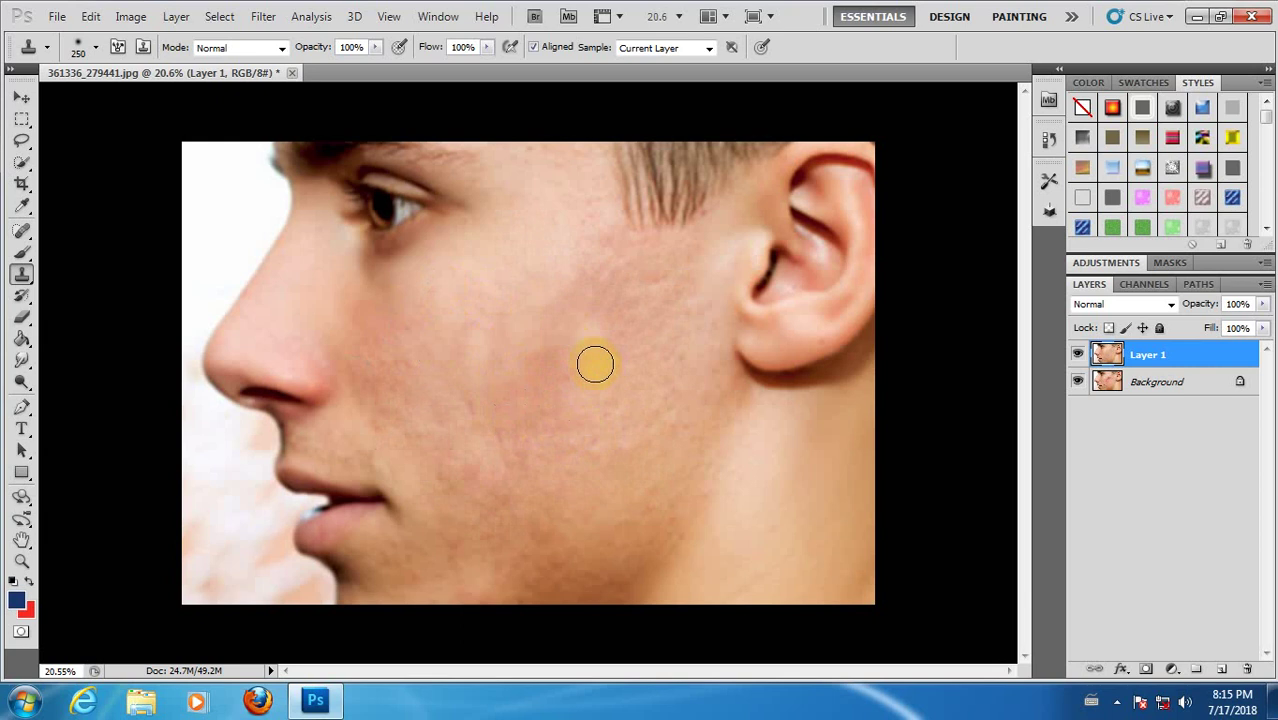
left_click(379, 317, "alt")
left_click(582, 344)
Sample fresh clean cheek skin and stamp it near the jaw and lower cheek
scroll(566, 430, "down", 1)
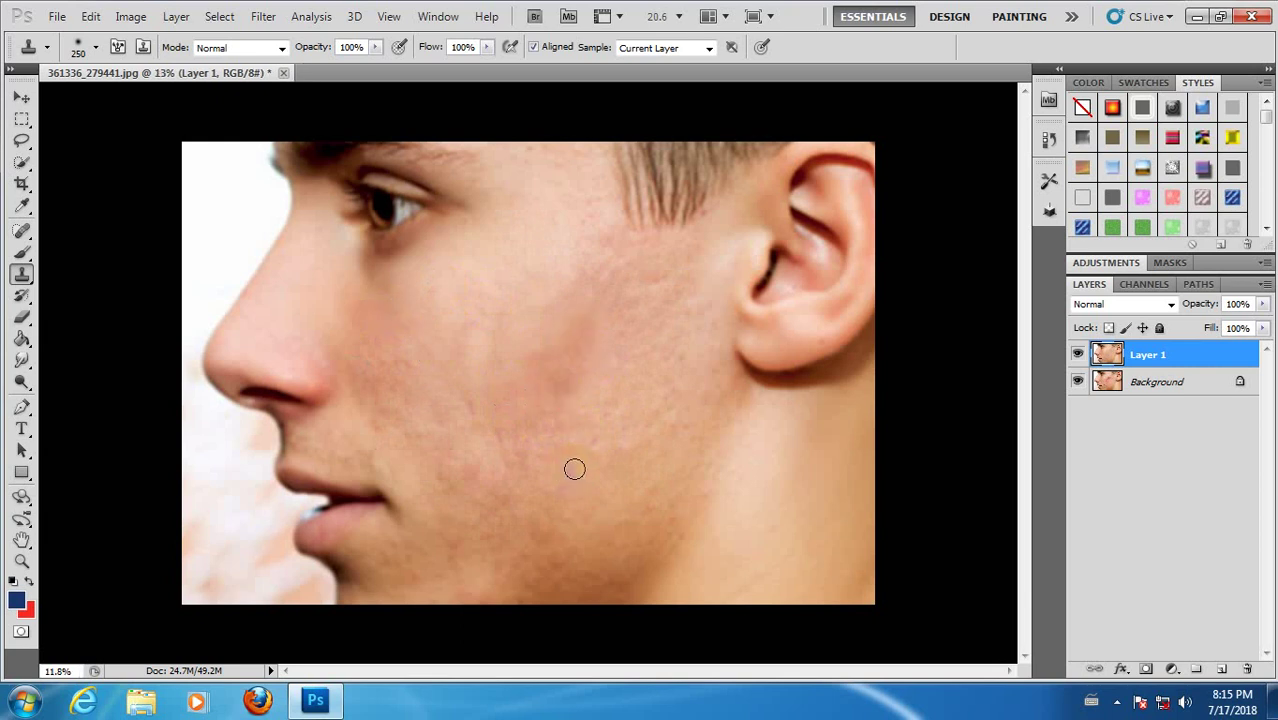
scroll(573, 465, "down", 1)
scroll(550, 410, "down", 1)
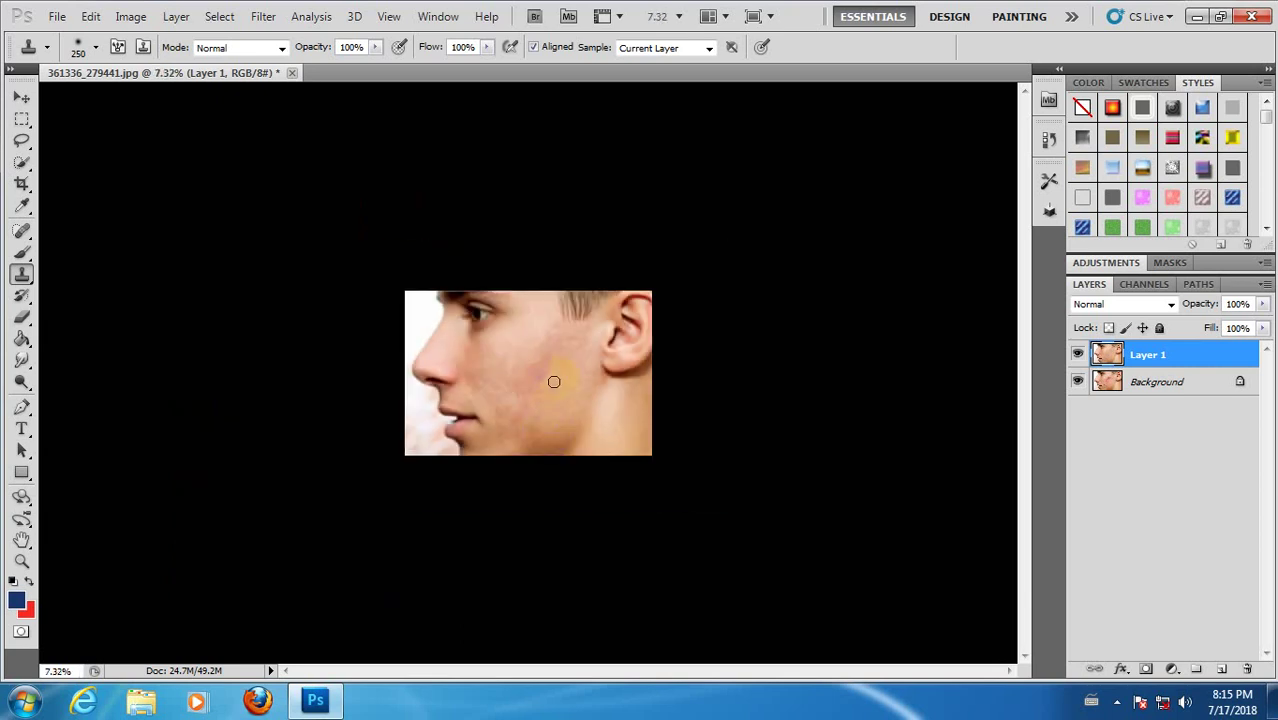
scroll(556, 377, "up", 2)
scroll(553, 375, "up", 1)
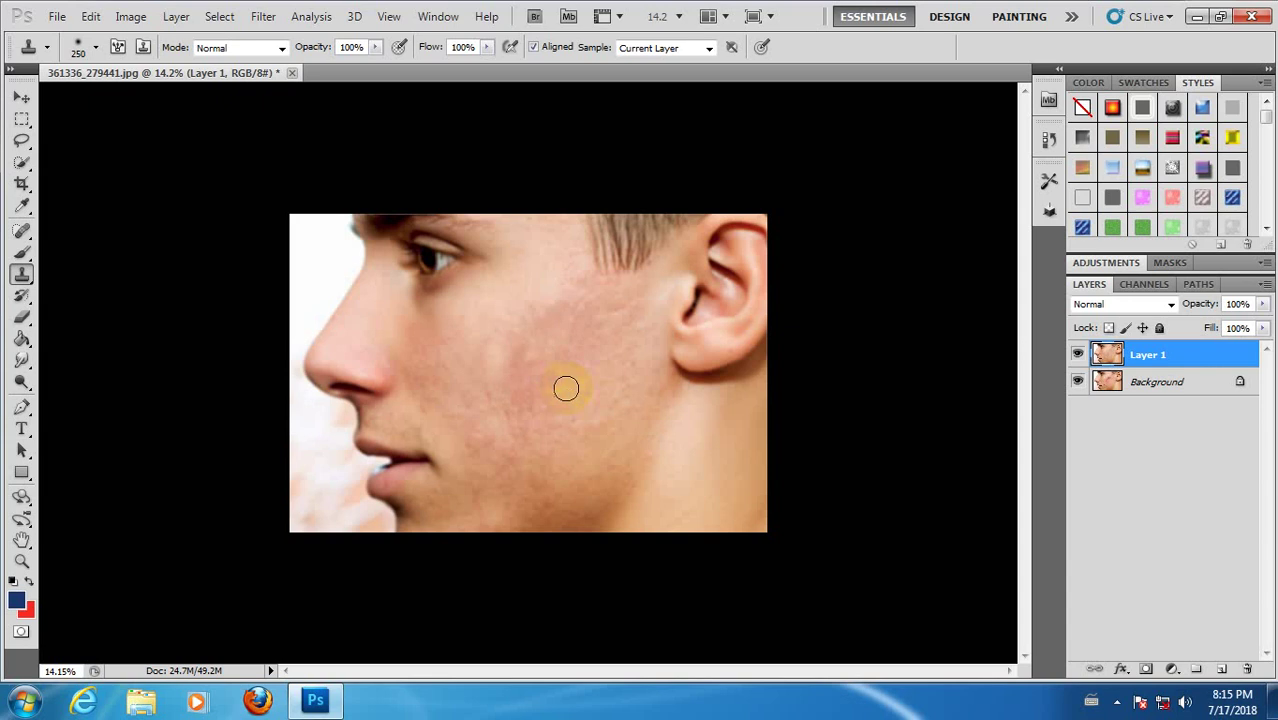
left_click(566, 388, "alt")
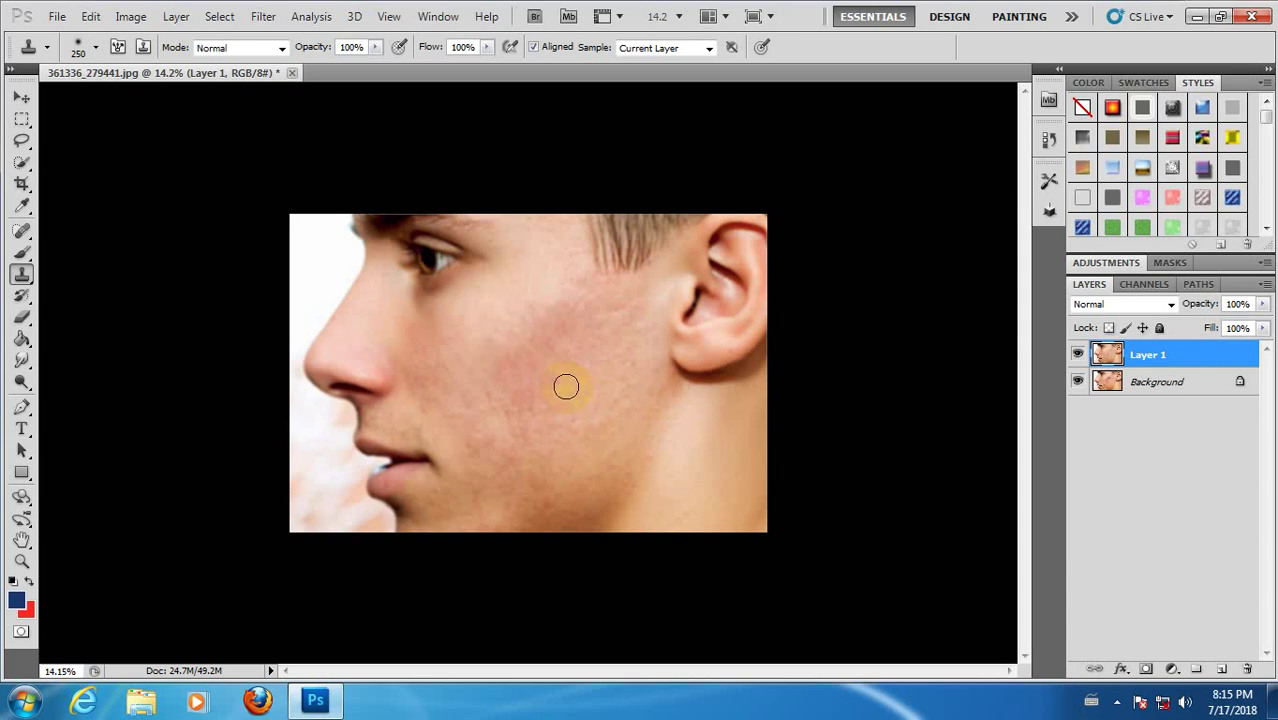
scroll(530, 408, "up", 1)
scroll(528, 408, "up", 1)
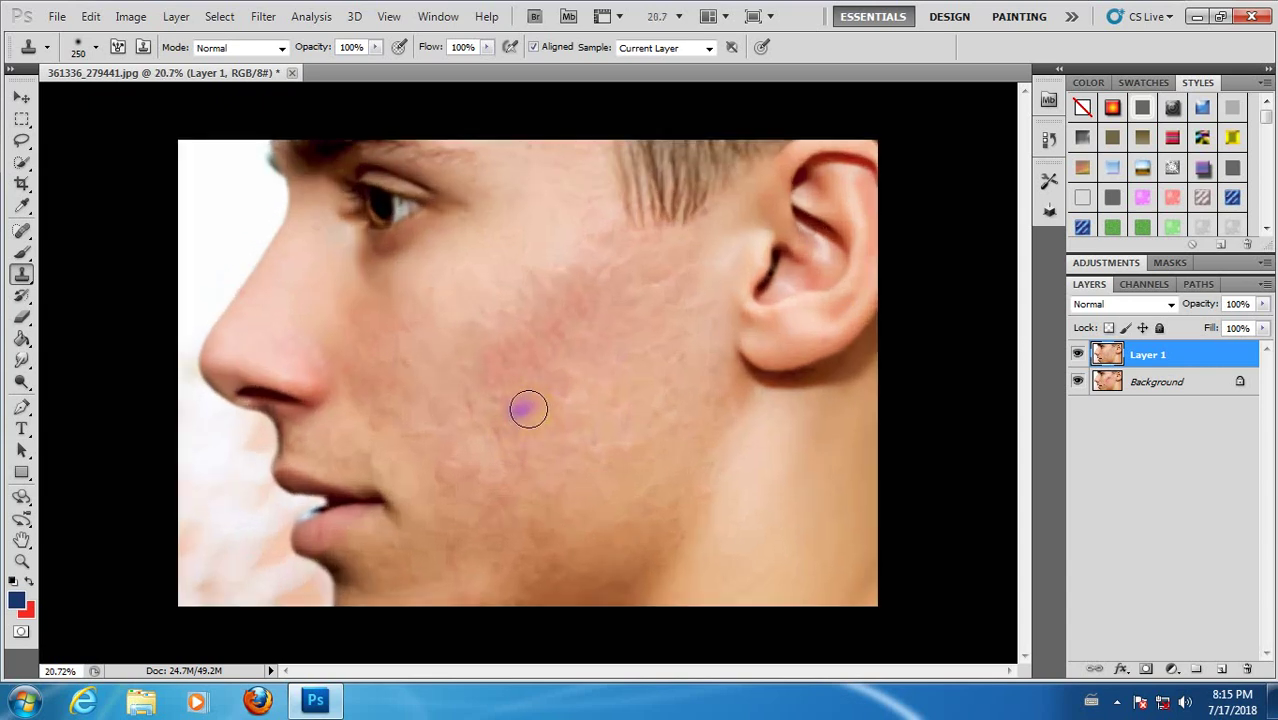
scroll(530, 408, "up", 1)
scroll(620, 425, "down", 2)
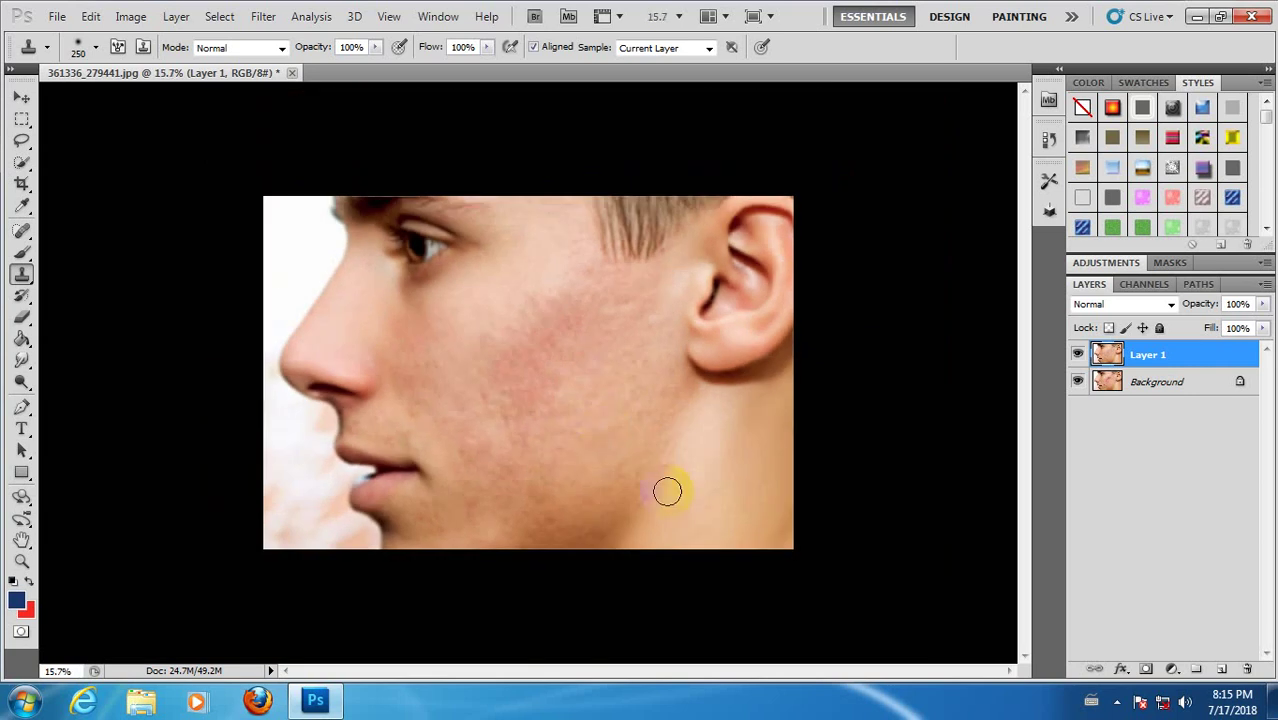
left_click(590, 500)
left_click(515, 472)
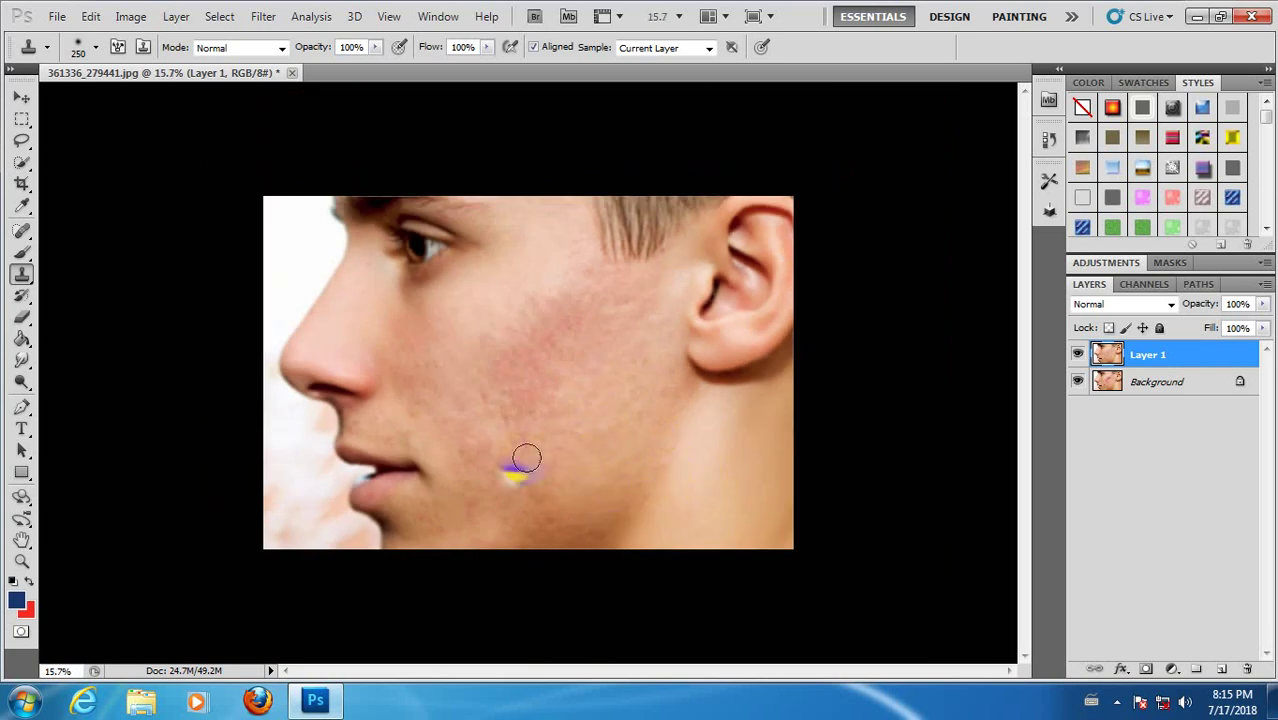
Touch up remaining spots and paint cloned skin across the upper cheek
left_click(550, 432)
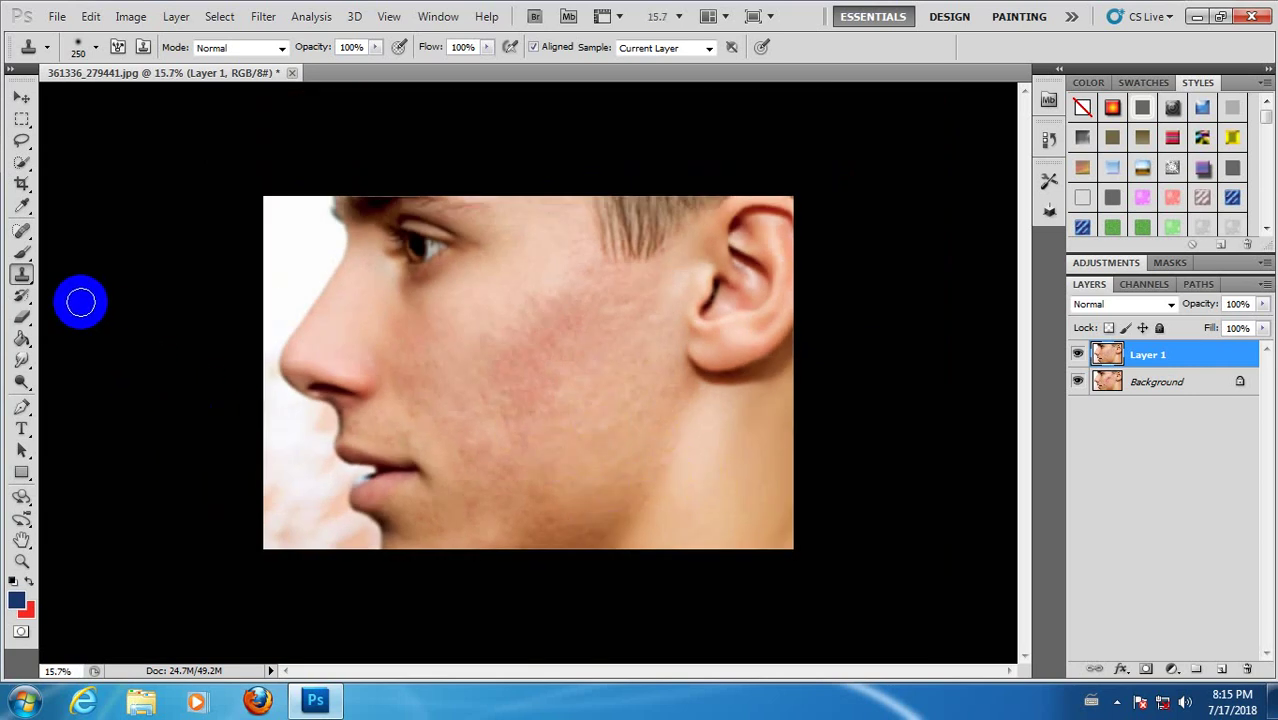
left_click(422, 436)
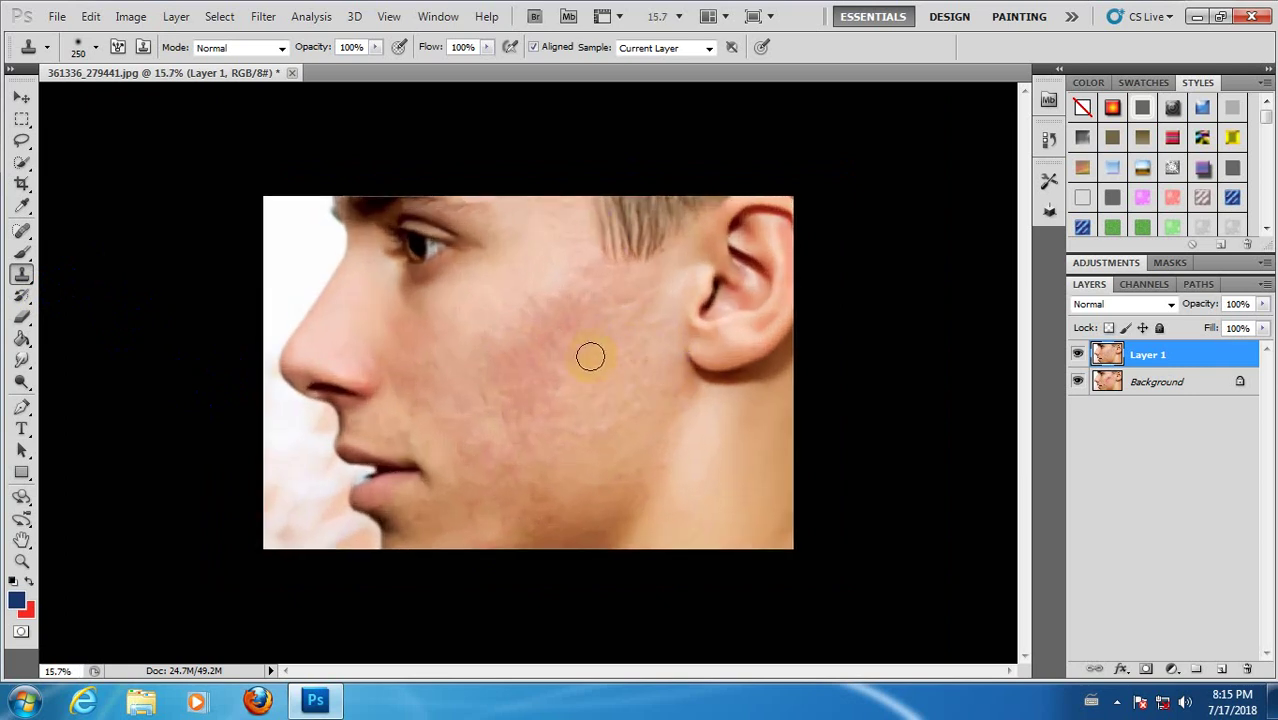
left_click_drag(612, 232, 641, 220)
left_click(483, 395)
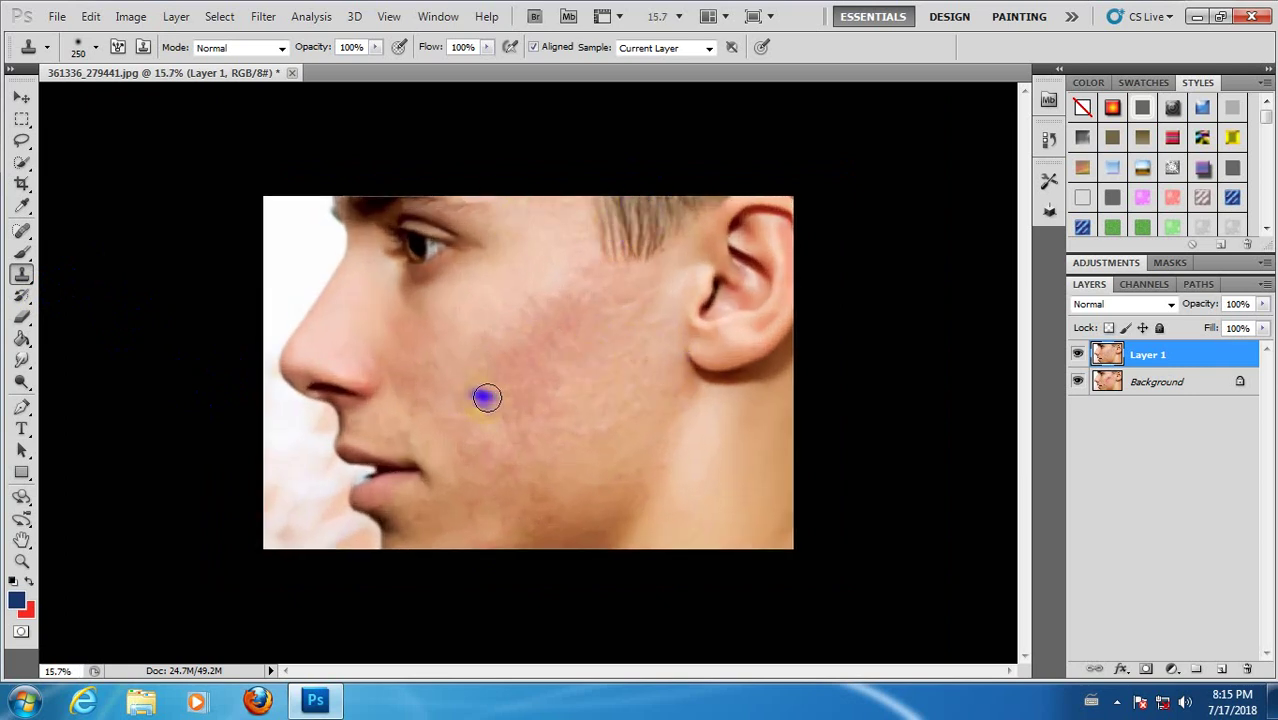
scroll(499, 391, "down", 2)
scroll(583, 332, "up", 3)
scroll(583, 332, "up", 1)
scroll(583, 332, "up", 1)
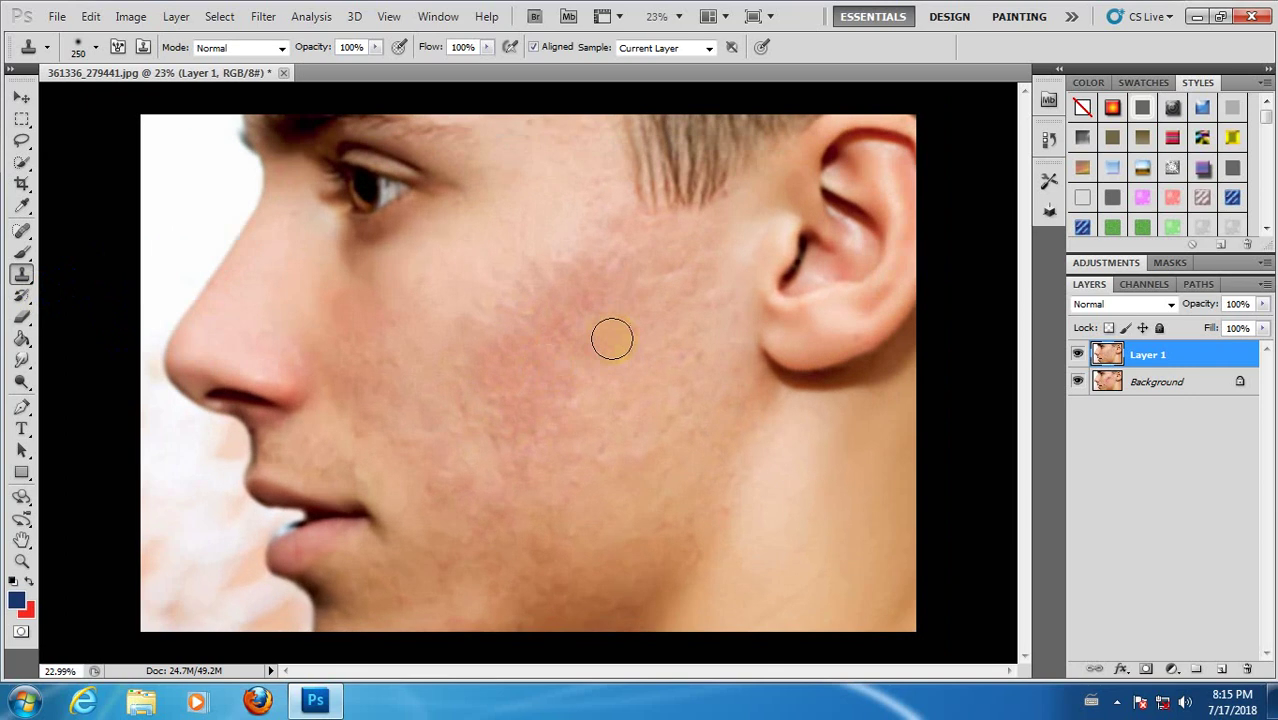
left_click(23, 102)
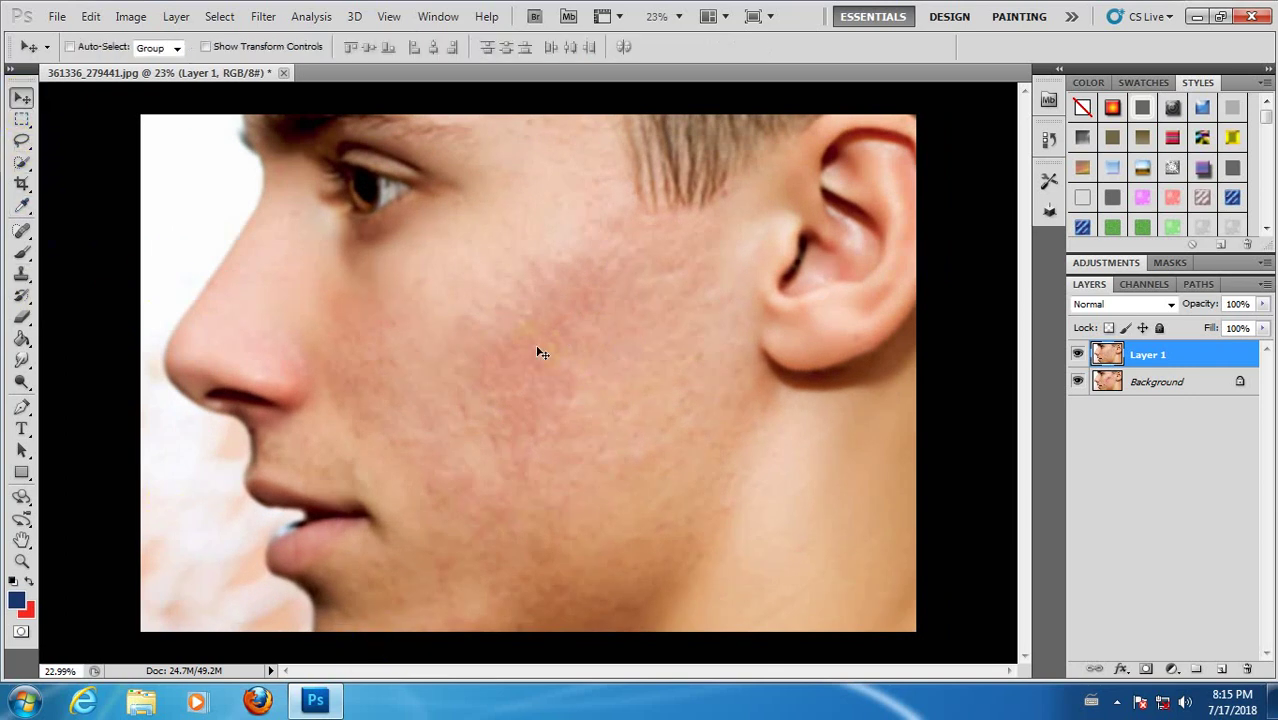
left_click(1077, 355)
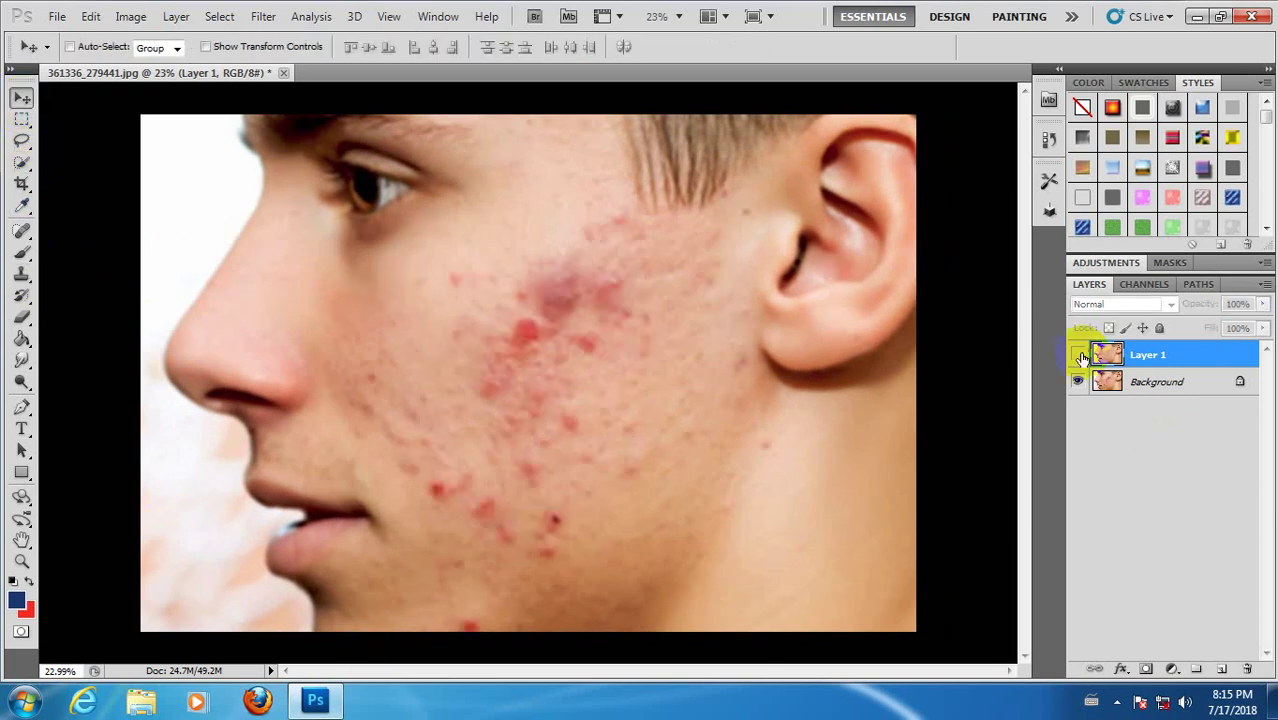
left_click(1077, 355)
left_click(1078, 355)
left_click(1078, 355)
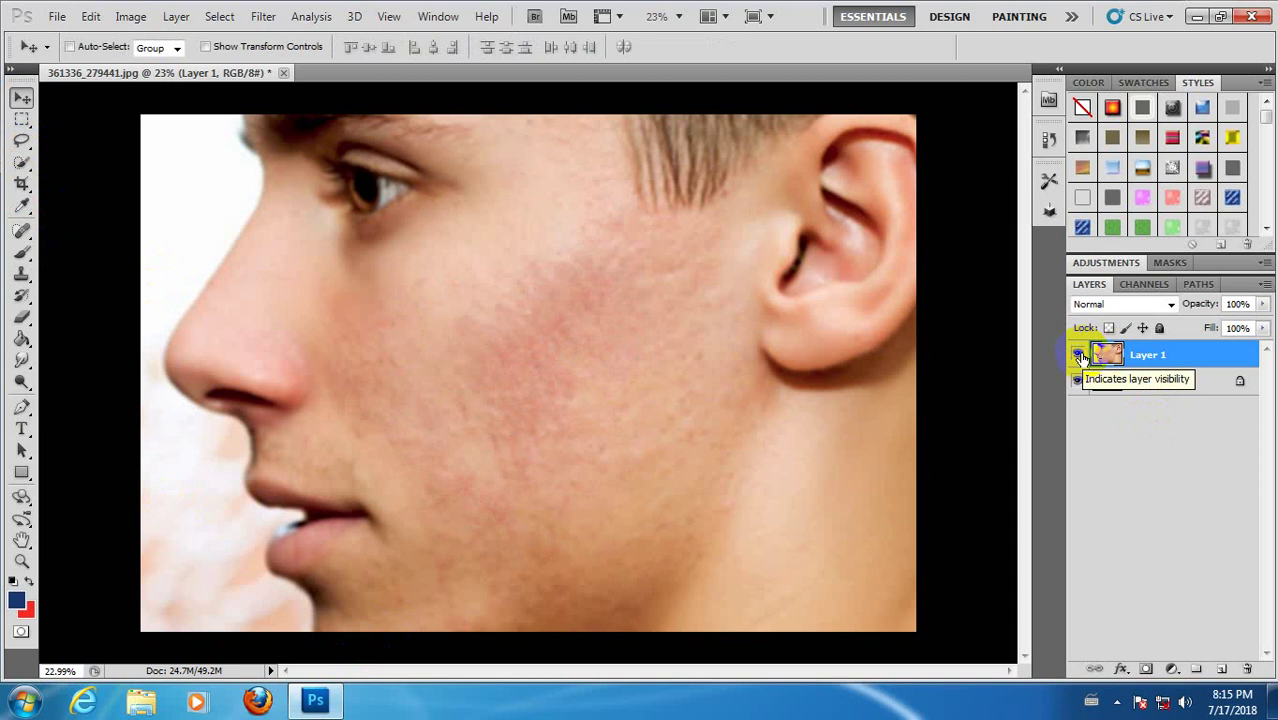
left_click(1078, 355)
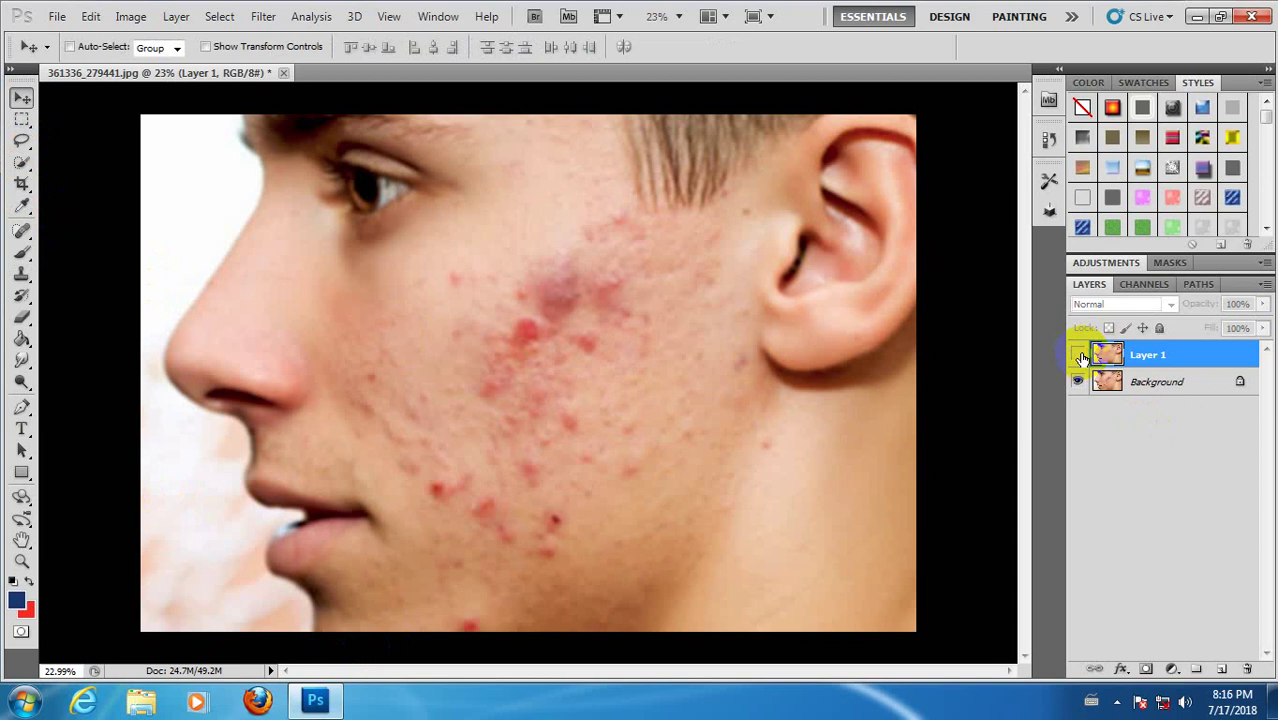
left_click(1090, 382)
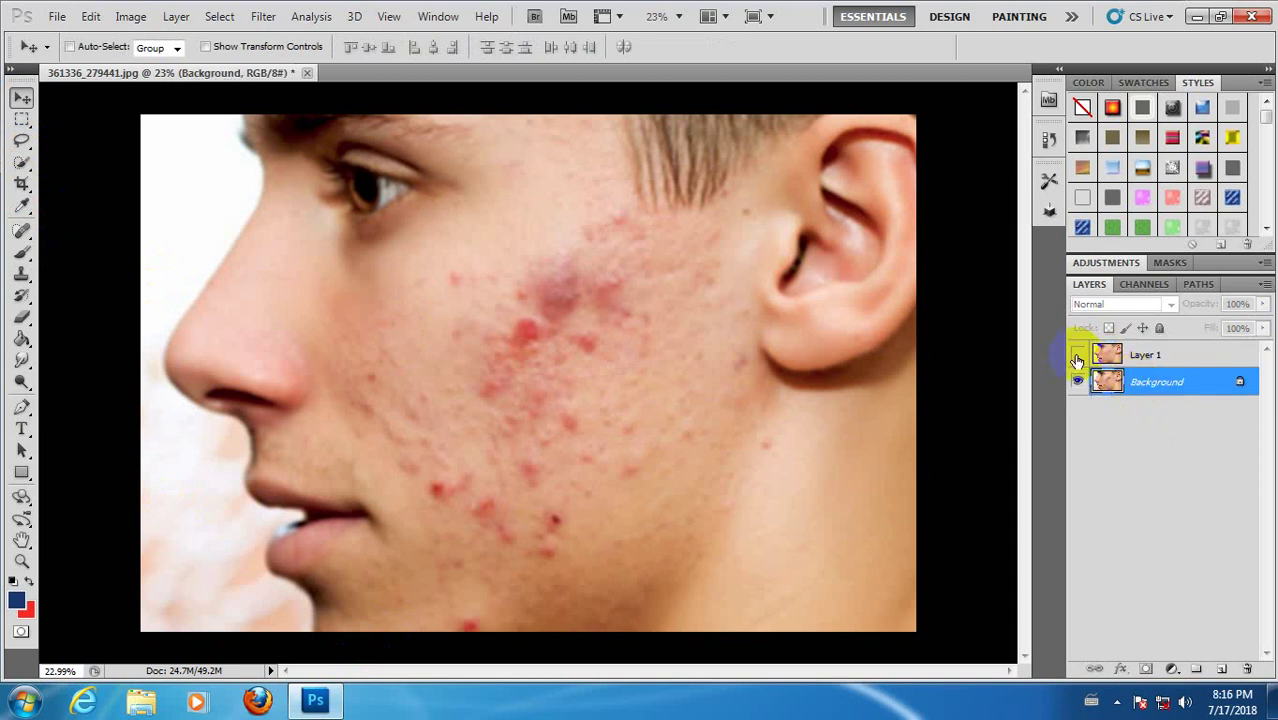
left_click(1077, 355)
scroll(574, 346, "down", 3)
scroll(574, 346, "up", 2)
scroll(574, 346, "up", 1)
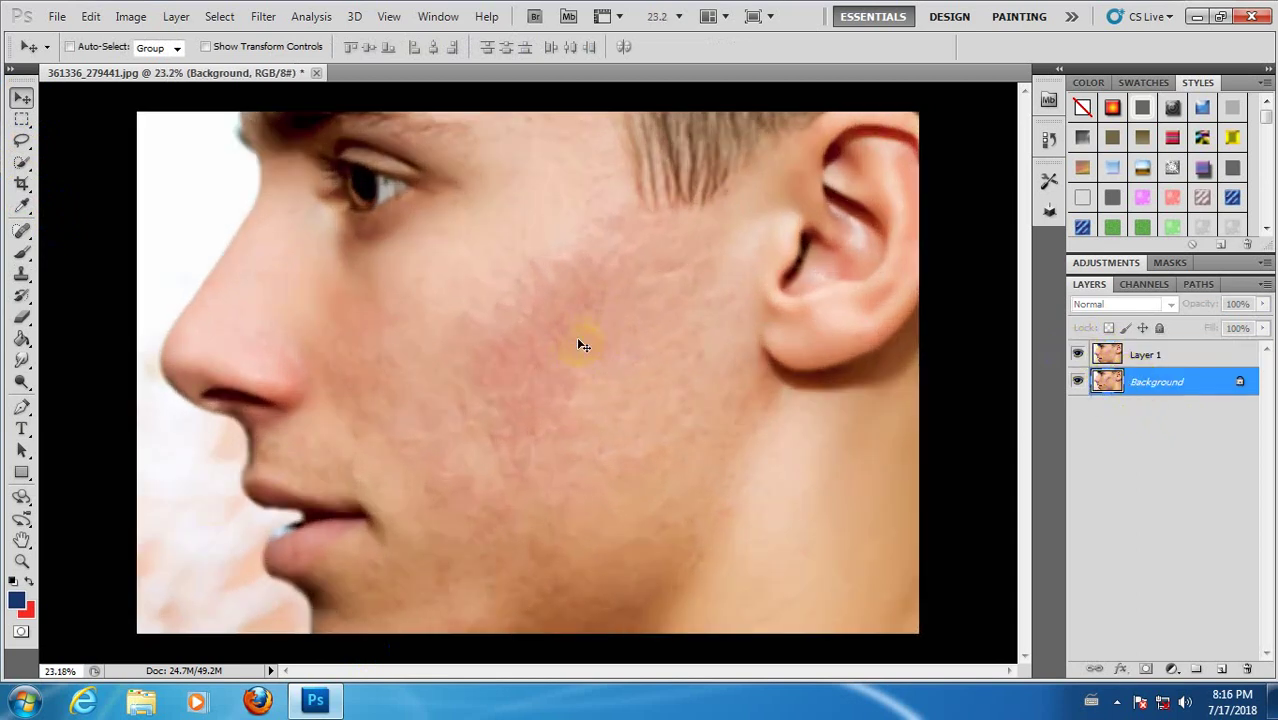